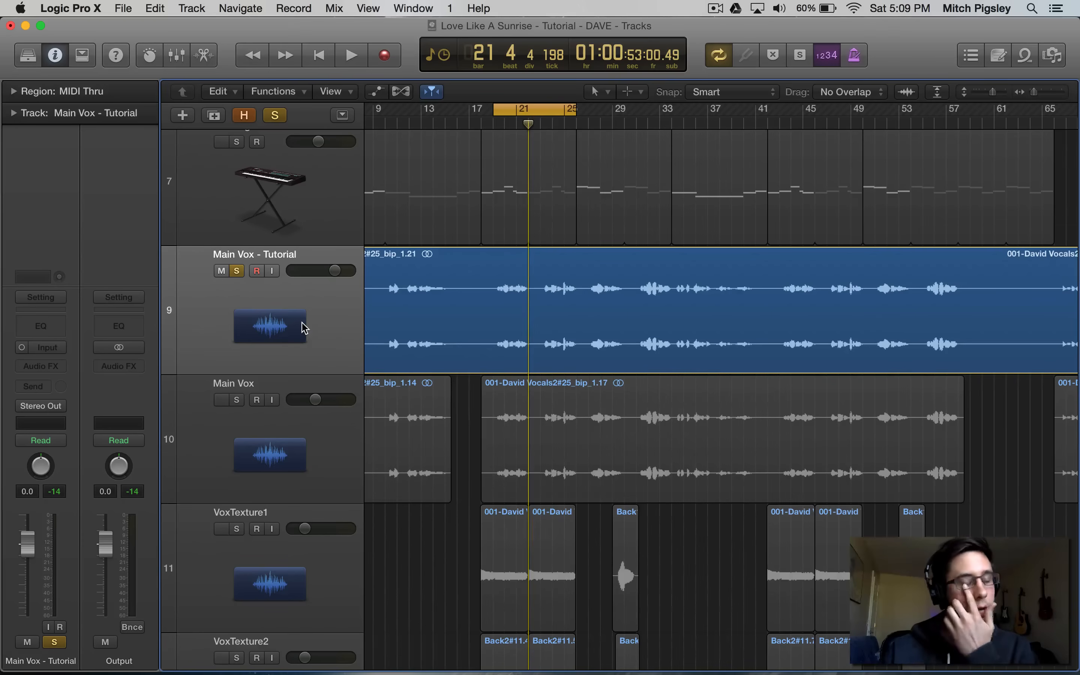
Insert a Channel EQ on the Main Vox - Tutorial track and reposition its window over the arrangement.
{"action": "left_click", "coordinate": [41, 326]}
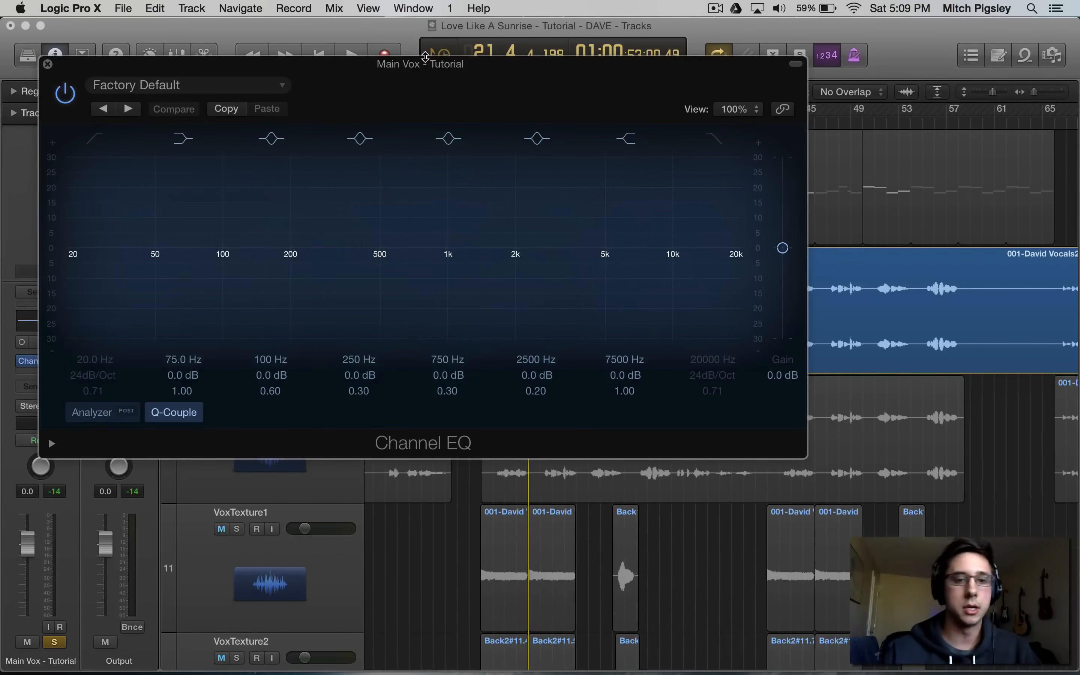
{"action": "left_click_drag", "start_coordinate": [425, 57], "coordinate": [581, 141]}
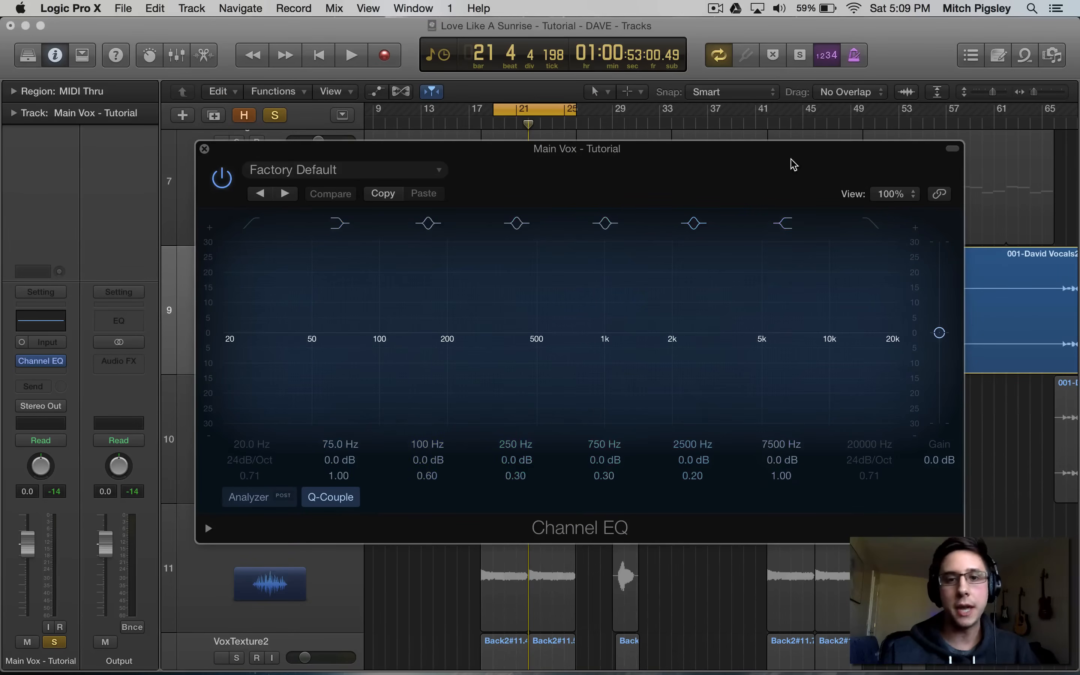
{"action": "left_click_drag", "start_coordinate": [759, 164], "coordinate": [742, 254]}
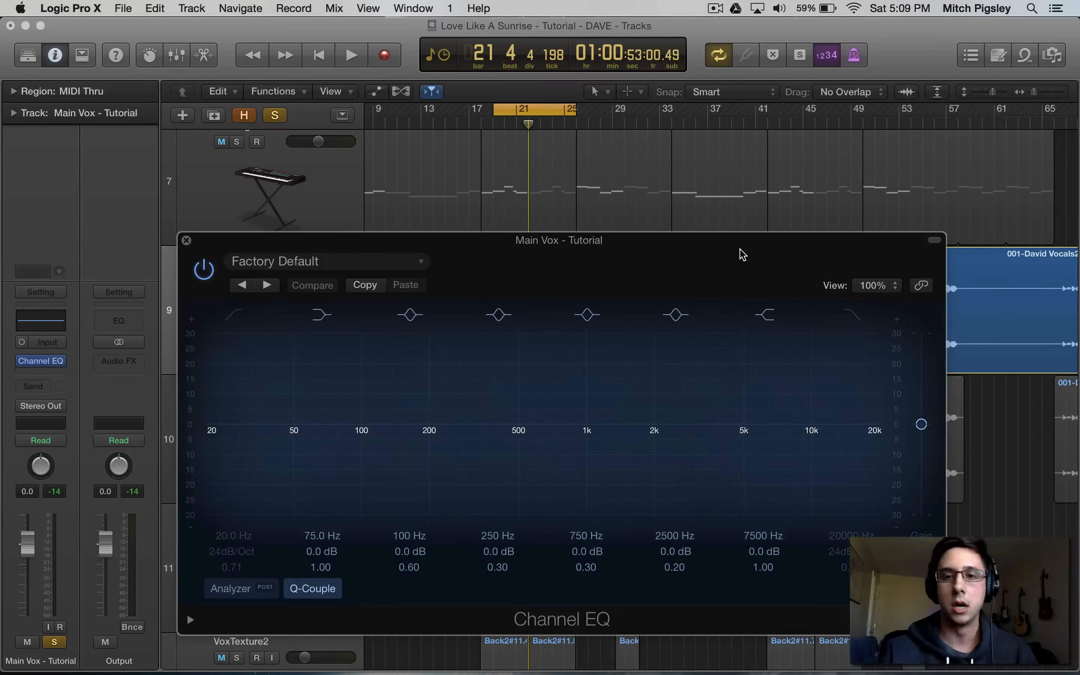
{"action": "left_click_drag", "start_coordinate": [554, 257], "coordinate": [560, 212]}
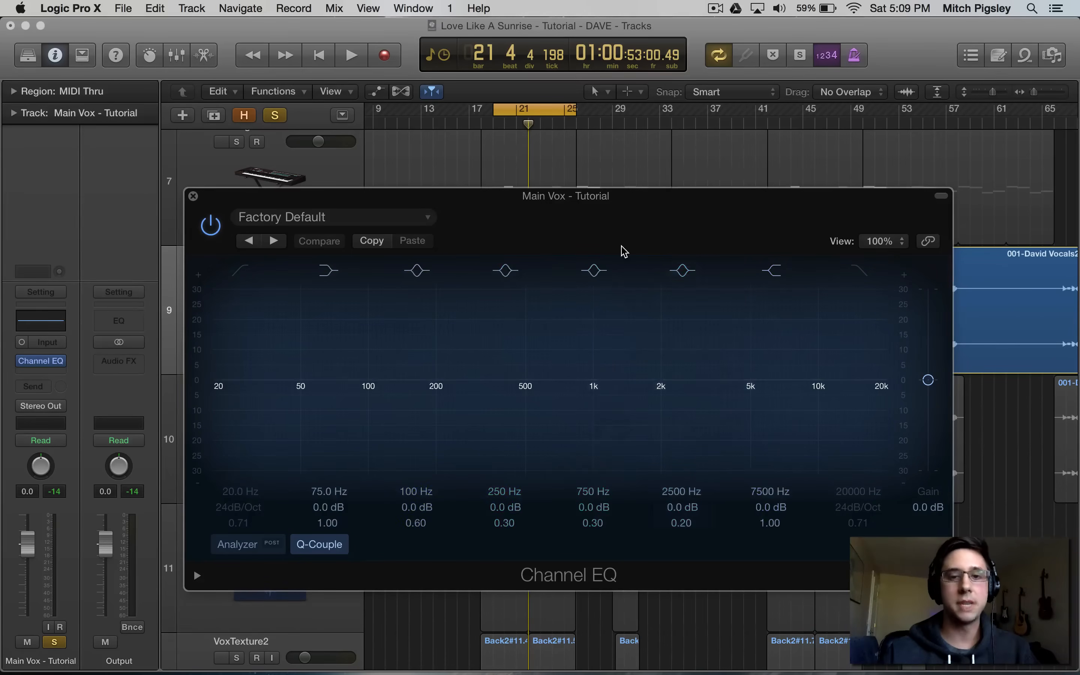
{"action": "left_click_drag", "start_coordinate": [526, 206], "coordinate": [472, 323]}
Play the cycled vocal section and turn on the Channel EQ's Analyzer.
{"action": "key", "text": "space"}
{"action": "left_click_drag", "start_coordinate": [540, 325], "coordinate": [555, 147]}
{"action": "left_click", "coordinate": [197, 508]}
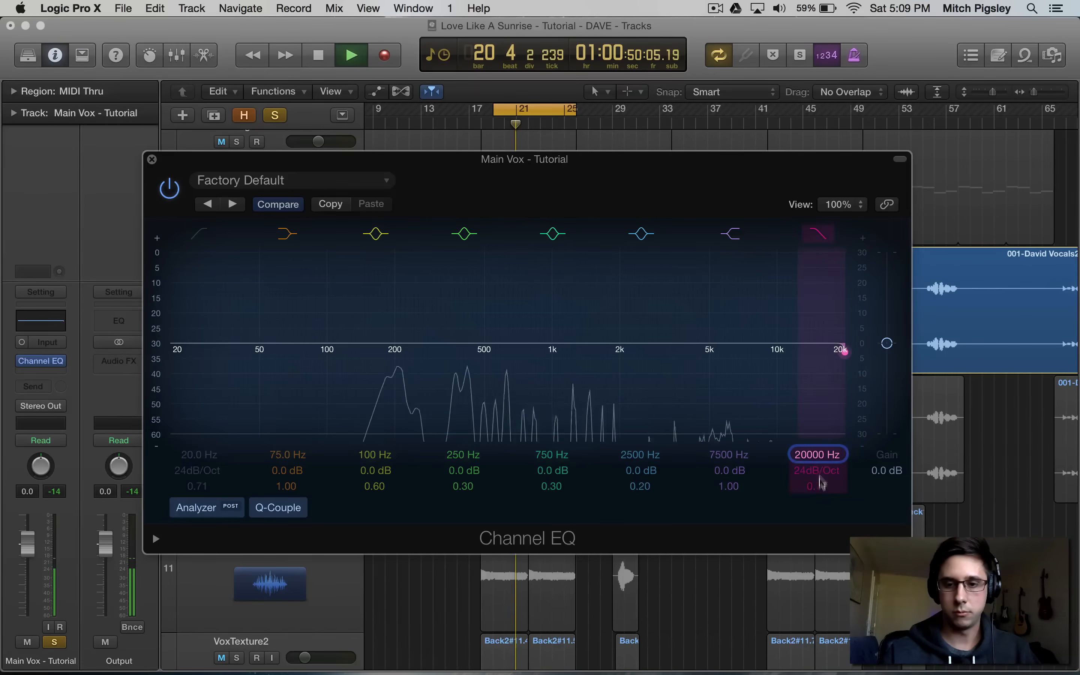
Shorten the cycle range to end near bar 22 and bring in the high-cut filter at 10600 Hz.
{"action": "left_click_drag", "start_coordinate": [815, 457], "coordinate": [813, 461]}
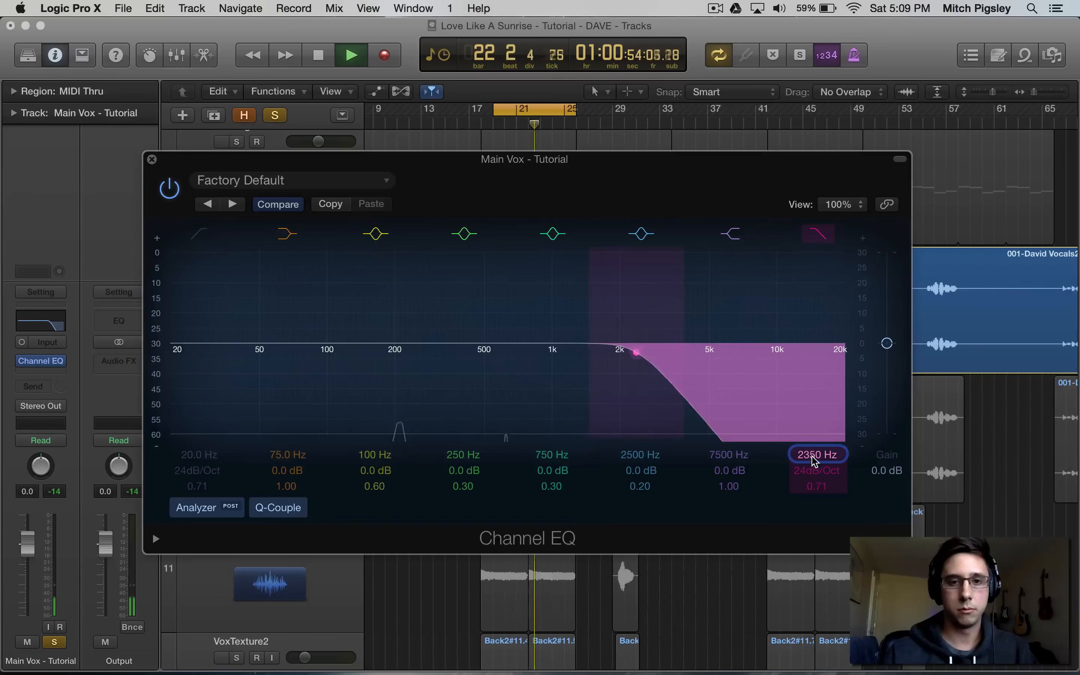
{"action": "key", "text": "space"}
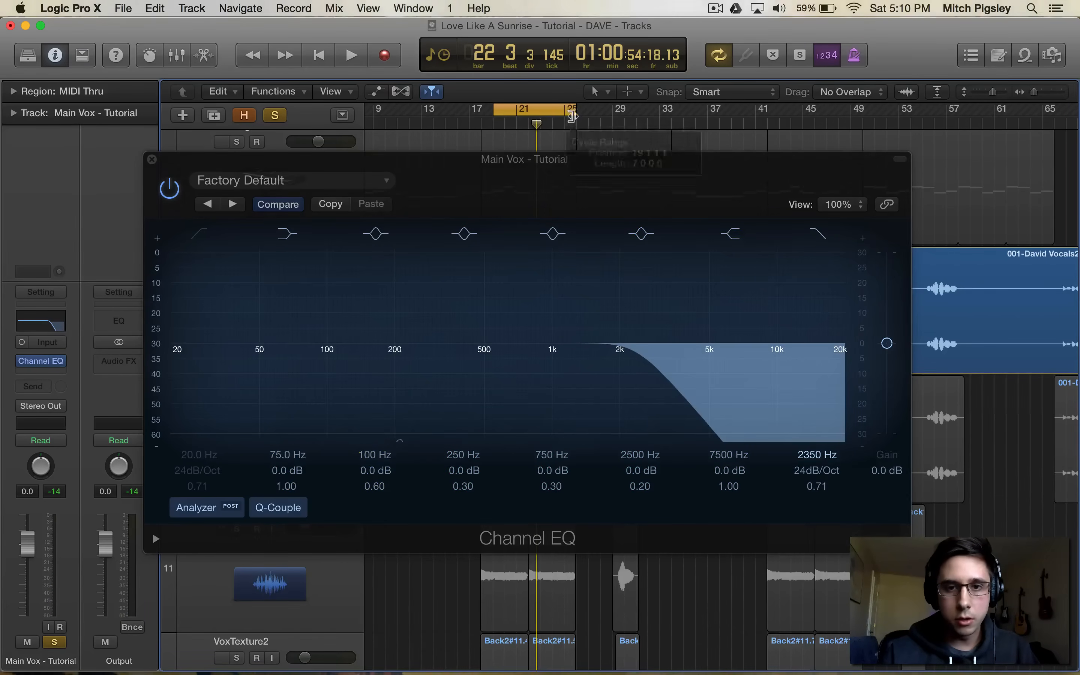
{"action": "left_click_drag", "start_coordinate": [571, 115], "coordinate": [534, 115]}
{"action": "key", "text": "space"}
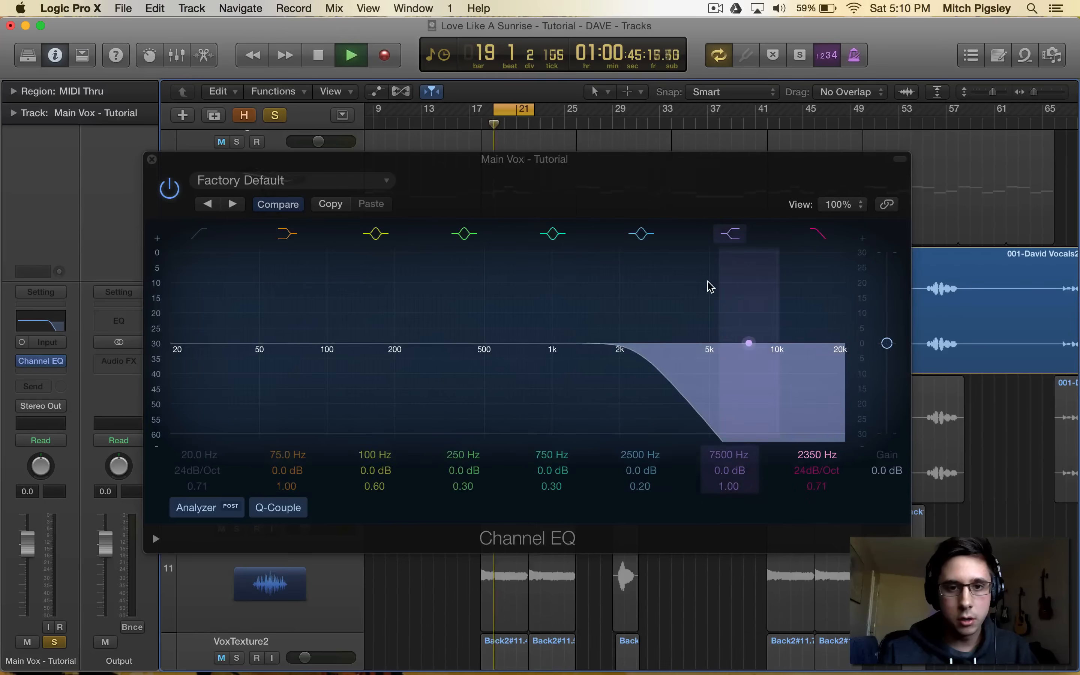
{"action": "left_click_drag", "start_coordinate": [819, 457], "coordinate": [819, 434]}
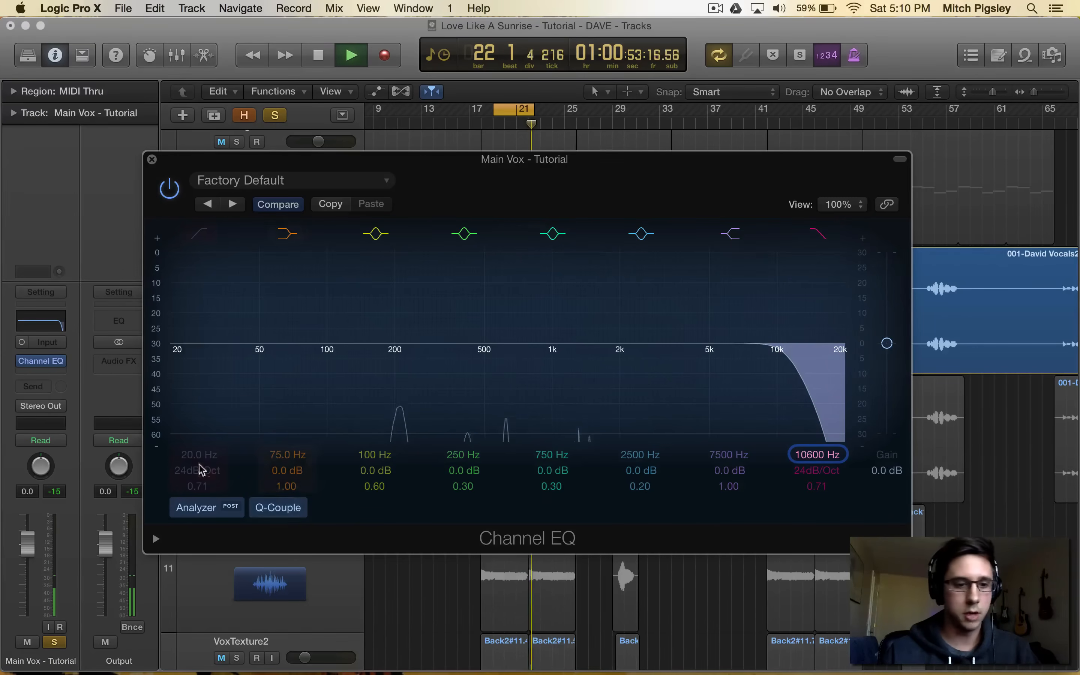
Enable the low-cut filter at 95 Hz and raise the high-cut frequency to 11600 Hz.
{"action": "left_click", "coordinate": [197, 234]}
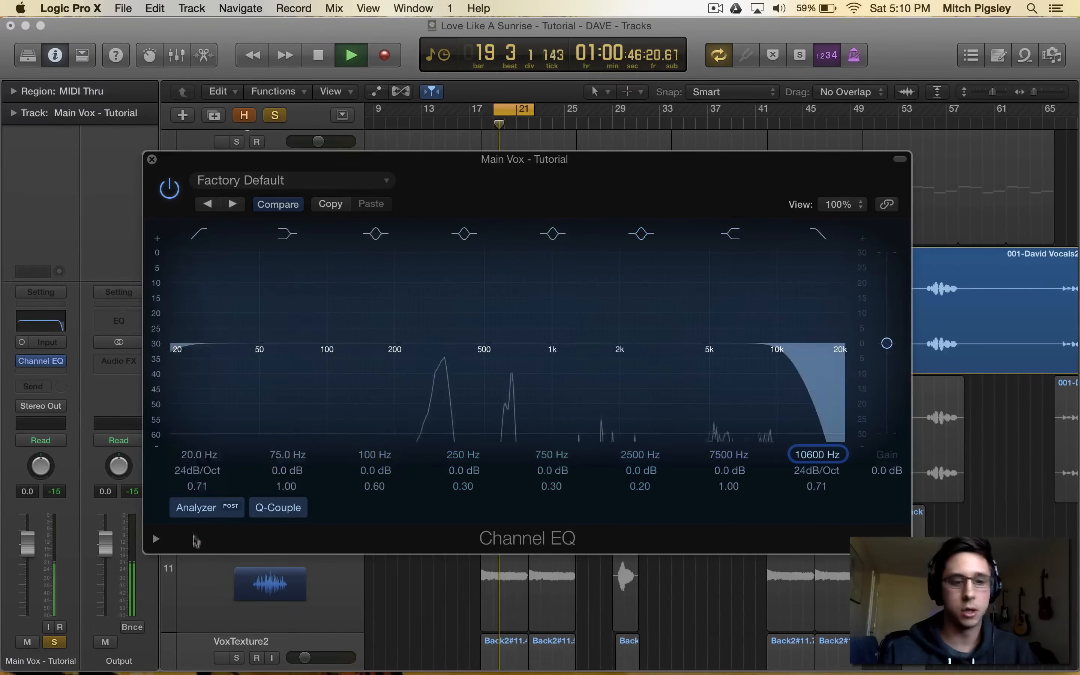
{"action": "mouse_move", "coordinate": [198, 454]}
{"action": "left_mouse_down"}
{"action": "mouse_move", "coordinate": [197, 434]}
{"action": "mouse_move", "coordinate": [198, 455]}
{"action": "left_mouse_up"}
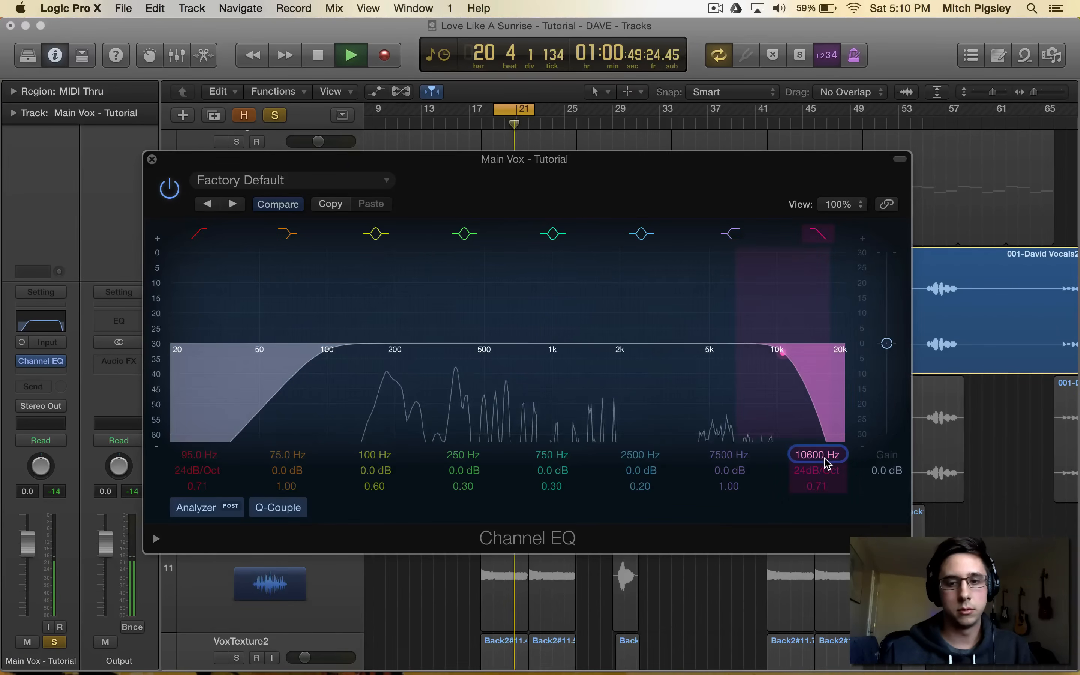
{"action": "left_click_drag", "start_coordinate": [825, 463], "coordinate": [825, 455]}
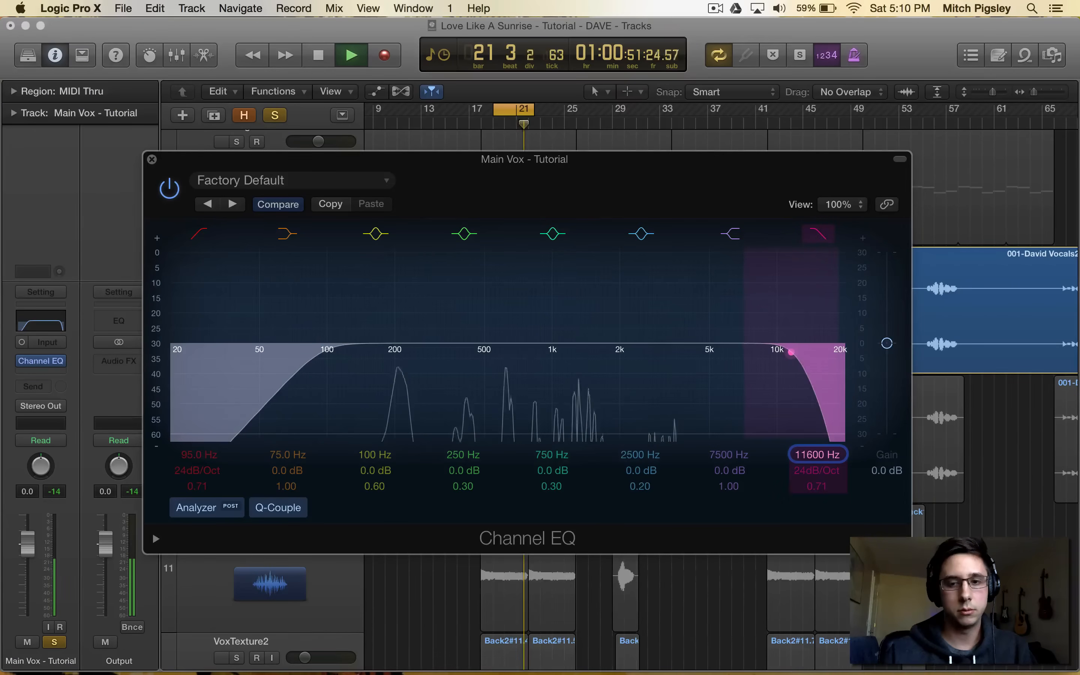
{"action": "key", "text": "space"}
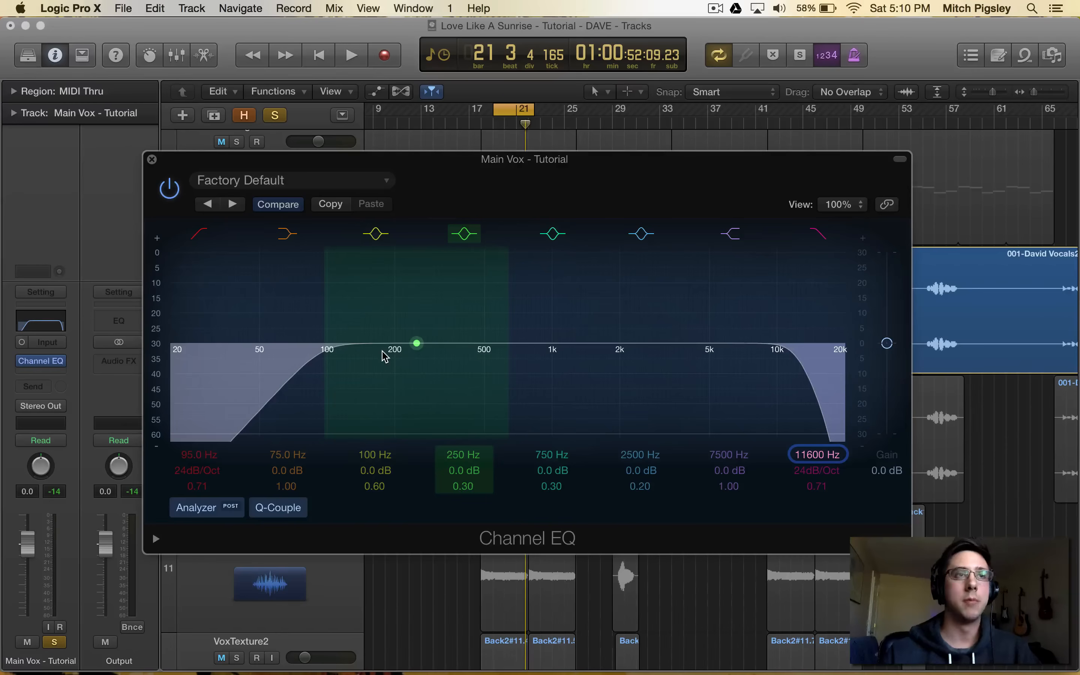
Boost the 250 Hz band by 24 dB with a Q of 2.00 and sweep it down to 200 Hz during playback.
{"action": "left_click", "coordinate": [464, 473]}
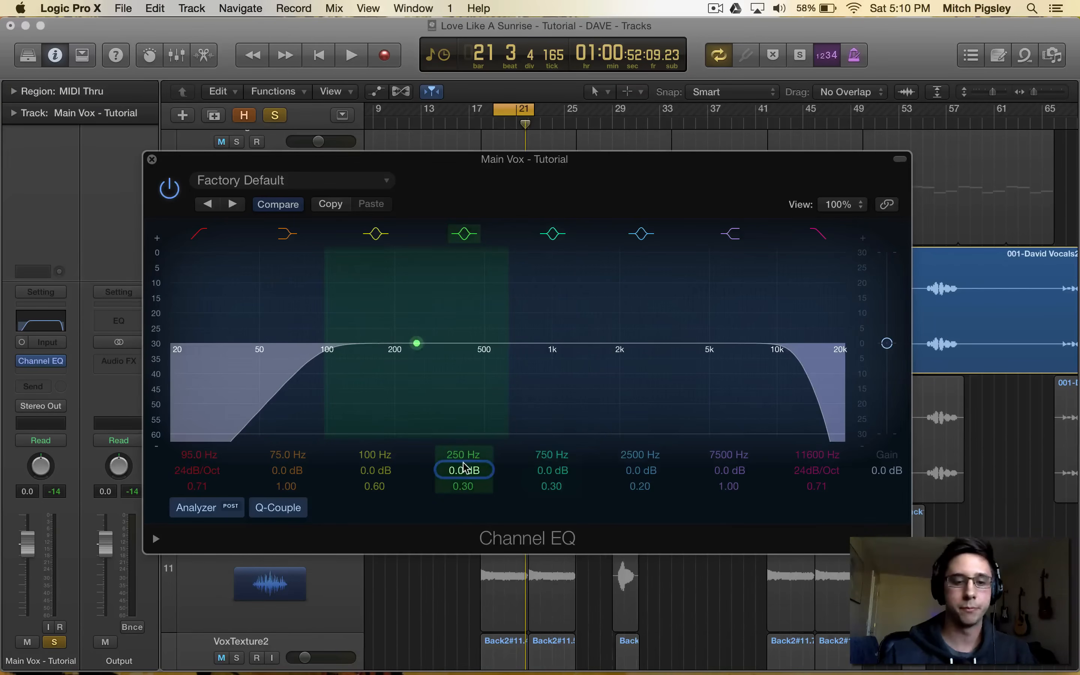
{"action": "key", "text": "space"}
{"action": "mouse_move", "coordinate": [465, 478]}
{"action": "left_mouse_down"}
{"action": "mouse_move", "coordinate": [464, 456]}
{"action": "mouse_move", "coordinate": [451, 499]}
{"action": "mouse_move", "coordinate": [464, 473]}
{"action": "mouse_move", "coordinate": [469, 498]}
{"action": "left_mouse_up"}
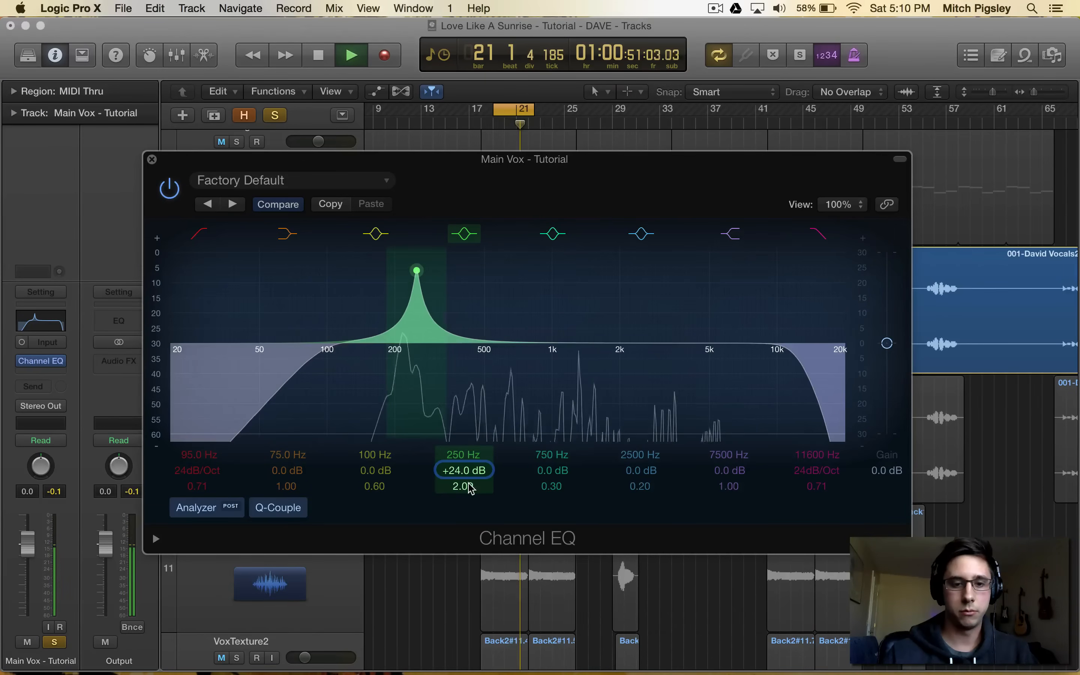
{"action": "mouse_move", "coordinate": [471, 457]}
{"action": "left_mouse_down"}
{"action": "mouse_move", "coordinate": [471, 431]}
{"action": "mouse_move", "coordinate": [470, 456]}
{"action": "left_mouse_up"}
{"action": "key", "text": "space"}
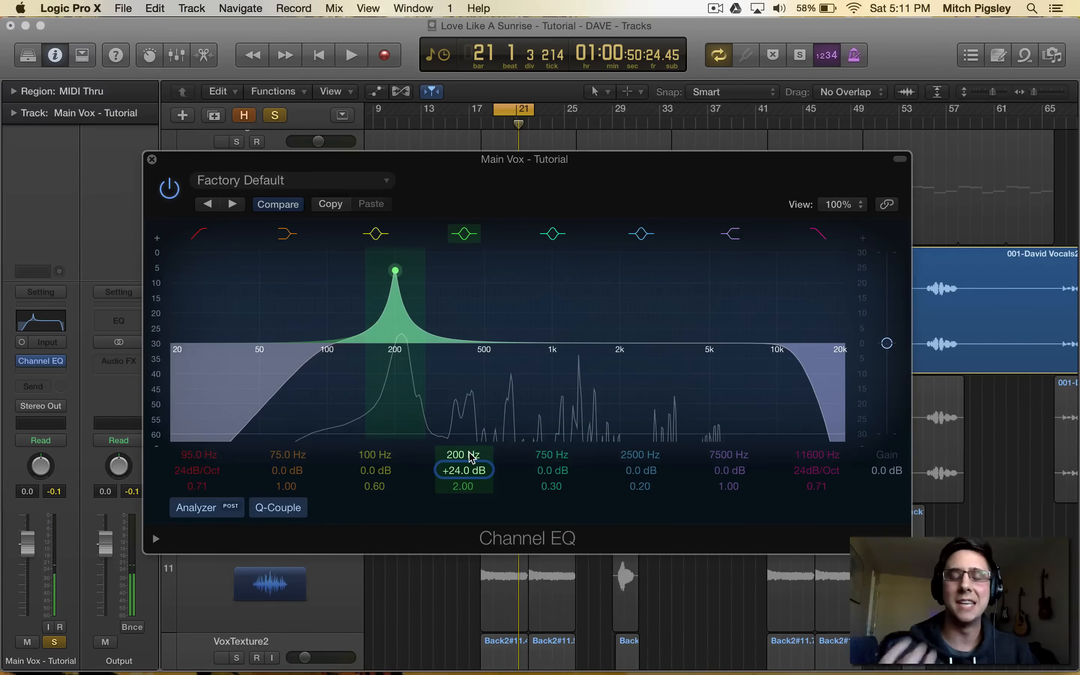
Turn the boosted low-mid band into a -5.0 dB cut at 200 Hz with a Q of 1.40 and play the result.
{"action": "left_click_drag", "start_coordinate": [395, 271], "coordinate": [398, 399]}
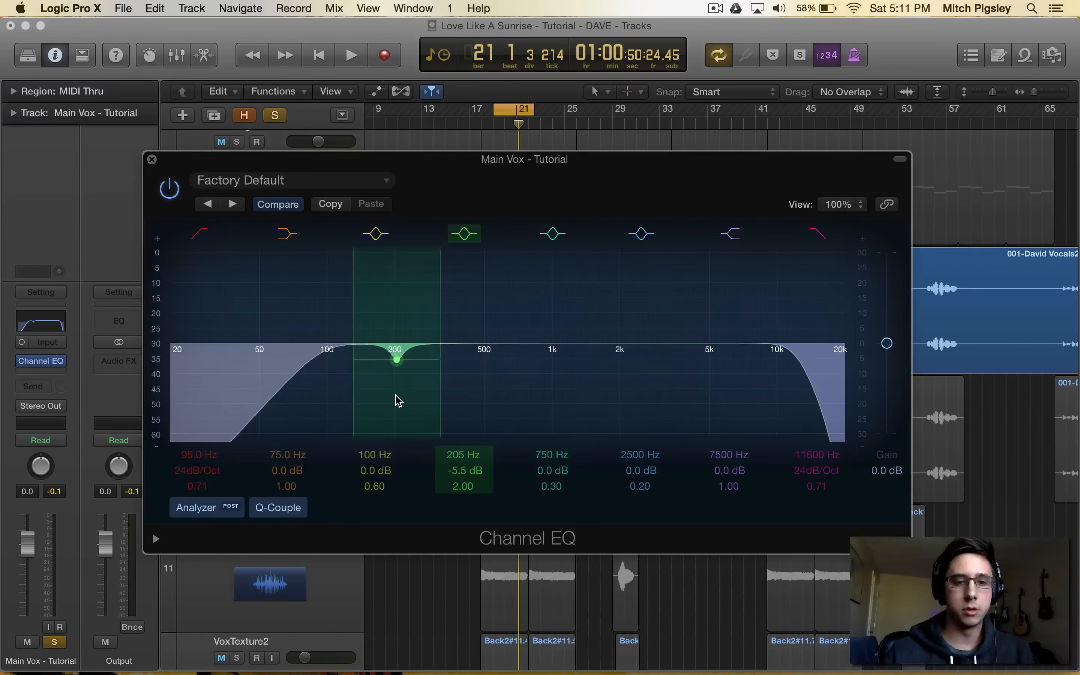
{"action": "left_click_drag", "start_coordinate": [460, 486], "coordinate": [460, 500]}
{"action": "key", "text": "space"}
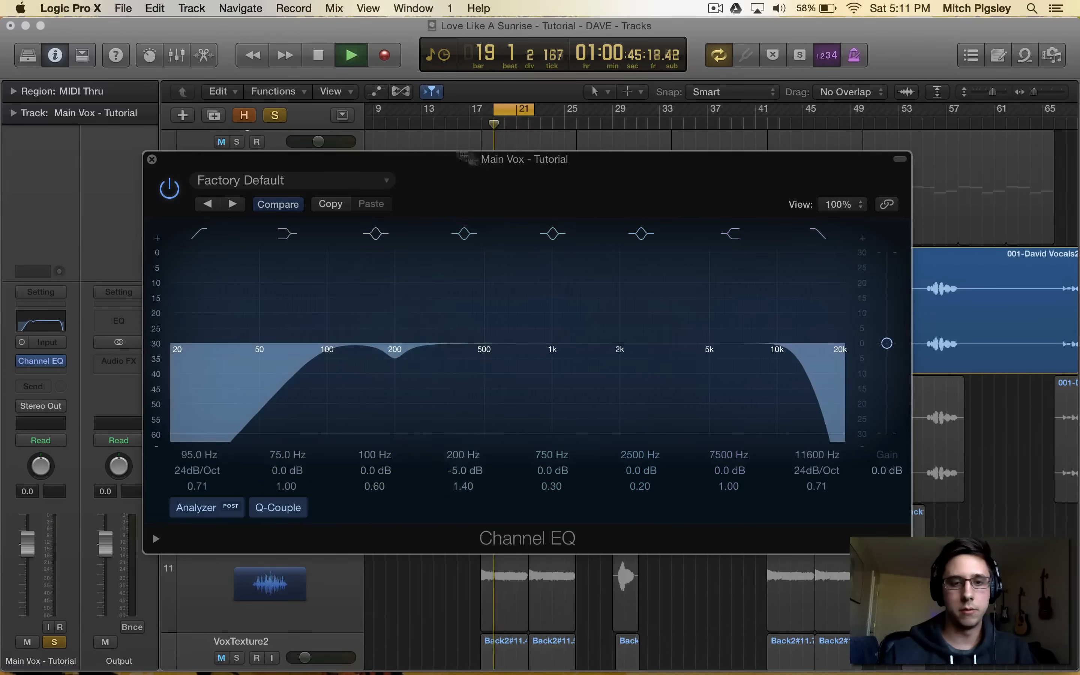
Tighten the cycle range to run from just after bar 19 to just past bar 22.
{"action": "scroll", "coordinate": [500, 117], "scroll_direction": "up", "scroll_amount": 10}
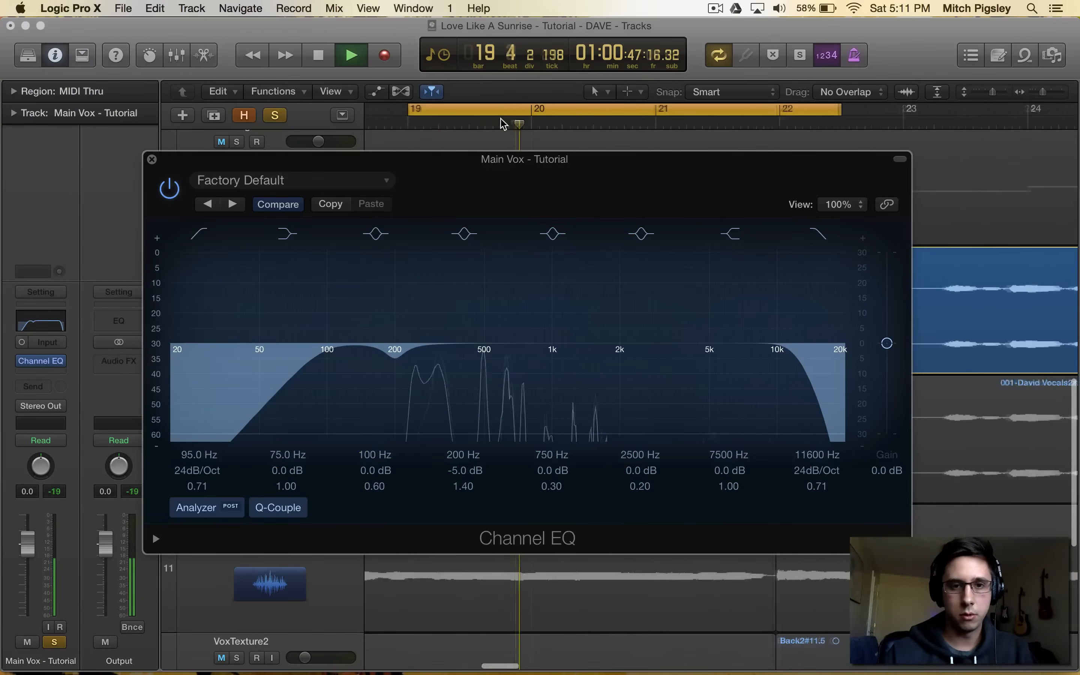
{"action": "left_click_drag", "start_coordinate": [413, 111], "coordinate": [451, 111]}
{"action": "left_click_drag", "start_coordinate": [818, 109], "coordinate": [793, 110]}
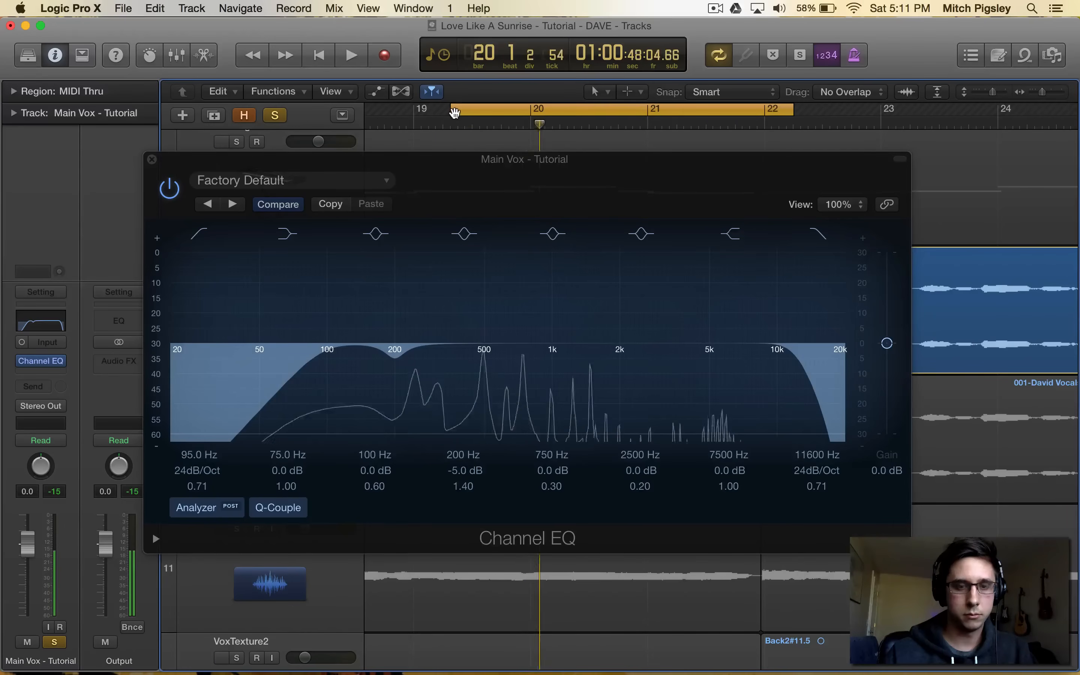
{"action": "key", "text": "space"}
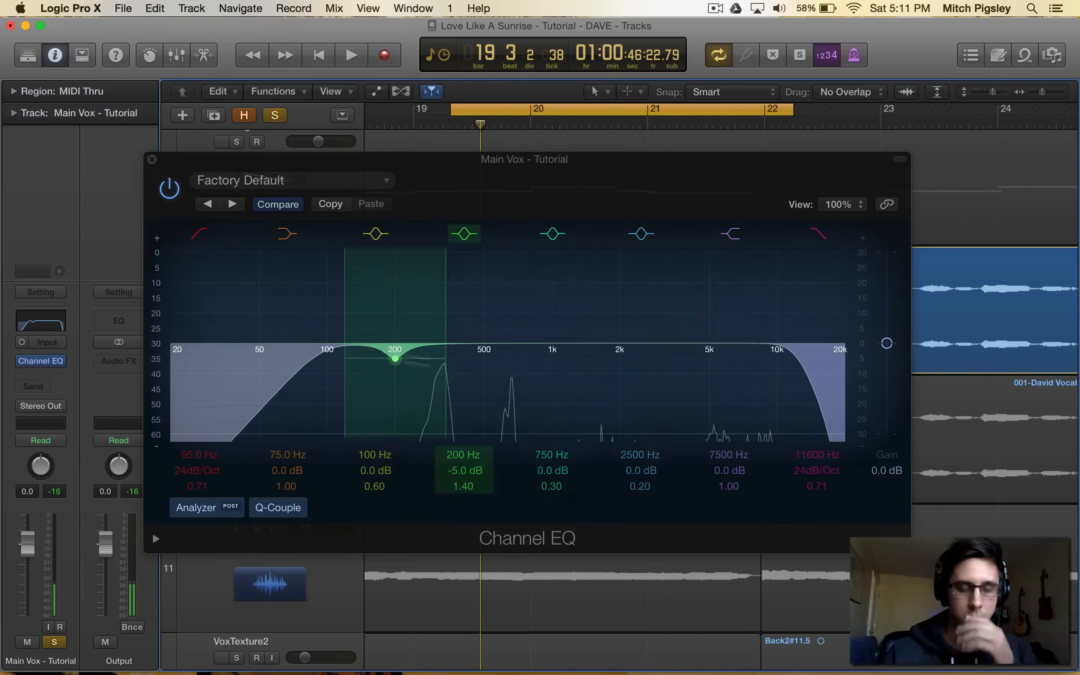
Boost the 2500 Hz band by 24 dB with a Q of 3.40 and sweep it to 1340 Hz during playback.
{"action": "mouse_move", "coordinate": [641, 470]}
{"action": "left_mouse_down"}
{"action": "mouse_move", "coordinate": [641, 447]}
{"action": "mouse_move", "coordinate": [643, 485]}
{"action": "mouse_move", "coordinate": [652, 440]}
{"action": "mouse_move", "coordinate": [653, 471]}
{"action": "mouse_move", "coordinate": [640, 442]}
{"action": "mouse_move", "coordinate": [640, 478]}
{"action": "left_mouse_up"}
{"action": "key", "text": "space"}
{"action": "key", "text": "space"}
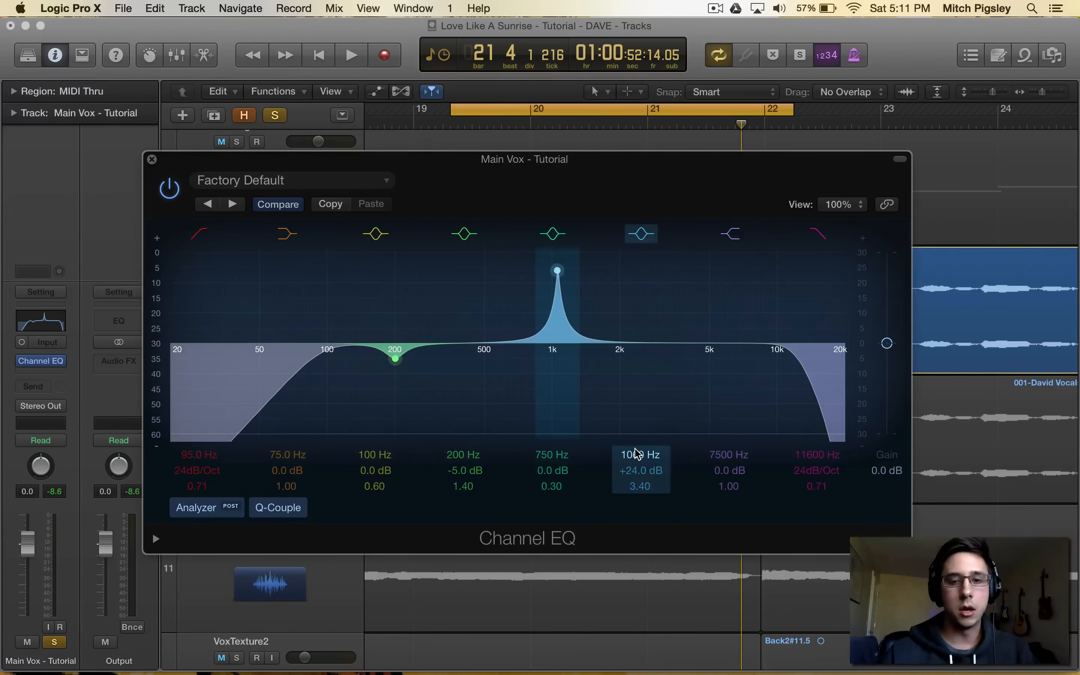
{"action": "left_click_drag", "start_coordinate": [637, 453], "coordinate": [637, 447]}
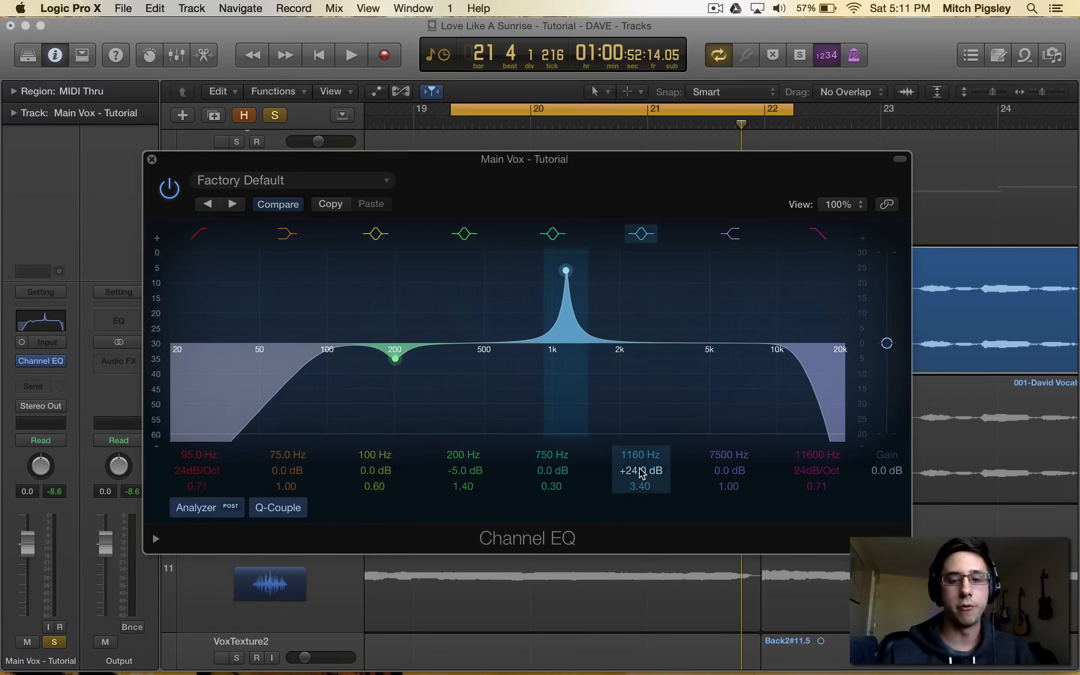
{"action": "left_click_drag", "start_coordinate": [646, 457], "coordinate": [645, 461]}
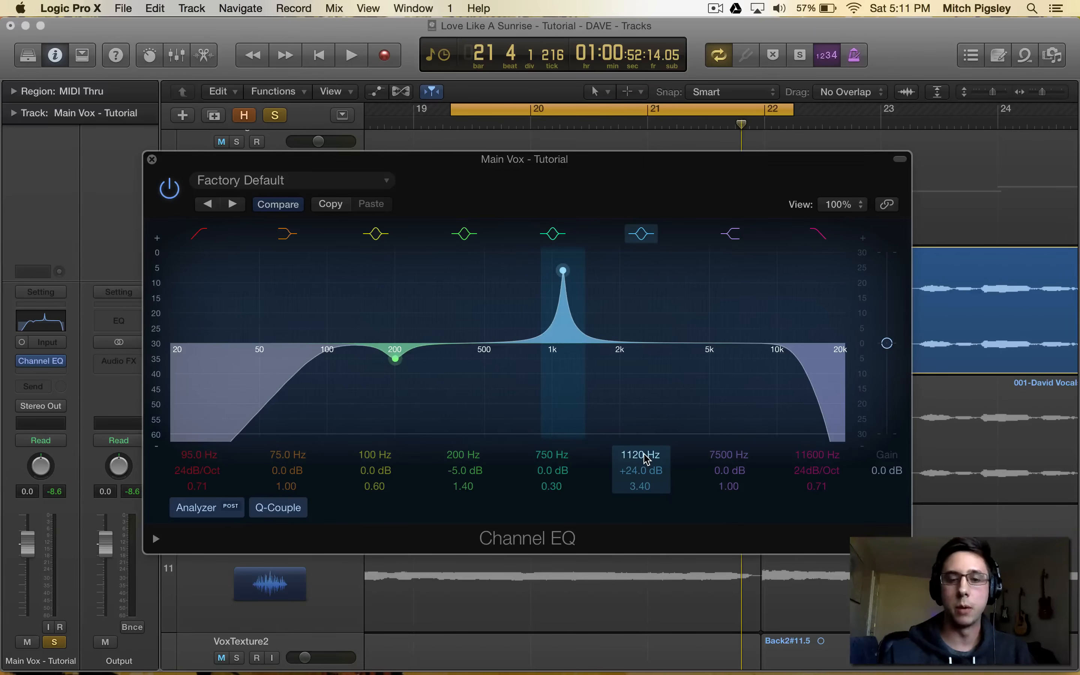
{"action": "key", "text": "space"}
{"action": "mouse_move", "coordinate": [646, 457]}
{"action": "left_mouse_down"}
{"action": "mouse_move", "coordinate": [645, 471]}
{"action": "mouse_move", "coordinate": [645, 461]}
{"action": "left_mouse_up"}
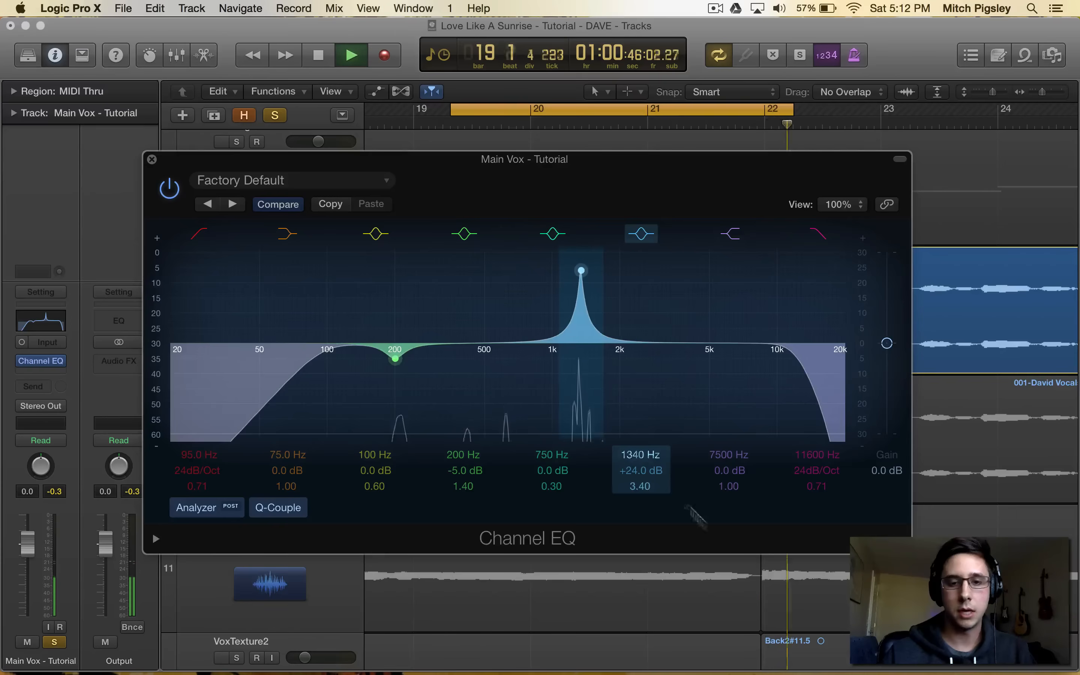
Reduce the swept band's boost to 6.0 dB, widen its Q to 1.20 and set its frequency to 1300 Hz.
{"action": "left_click_drag", "start_coordinate": [580, 272], "coordinate": [580, 361]}
{"action": "left_click_drag", "start_coordinate": [641, 471], "coordinate": [640, 503]}
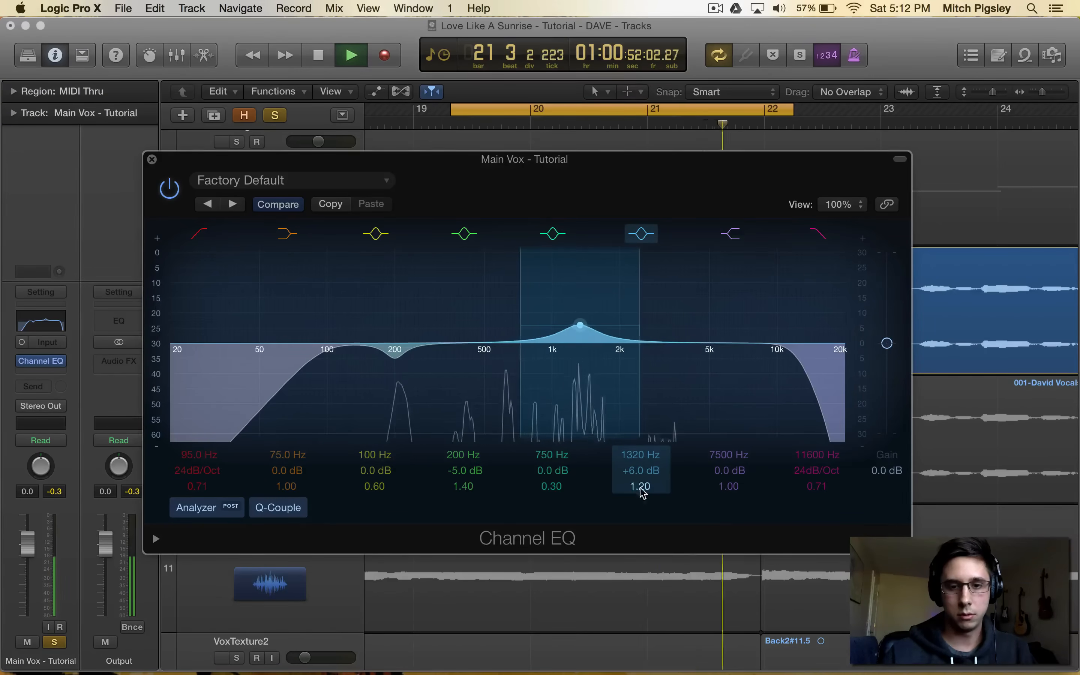
{"action": "left_click_drag", "start_coordinate": [640, 456], "coordinate": [640, 456]}
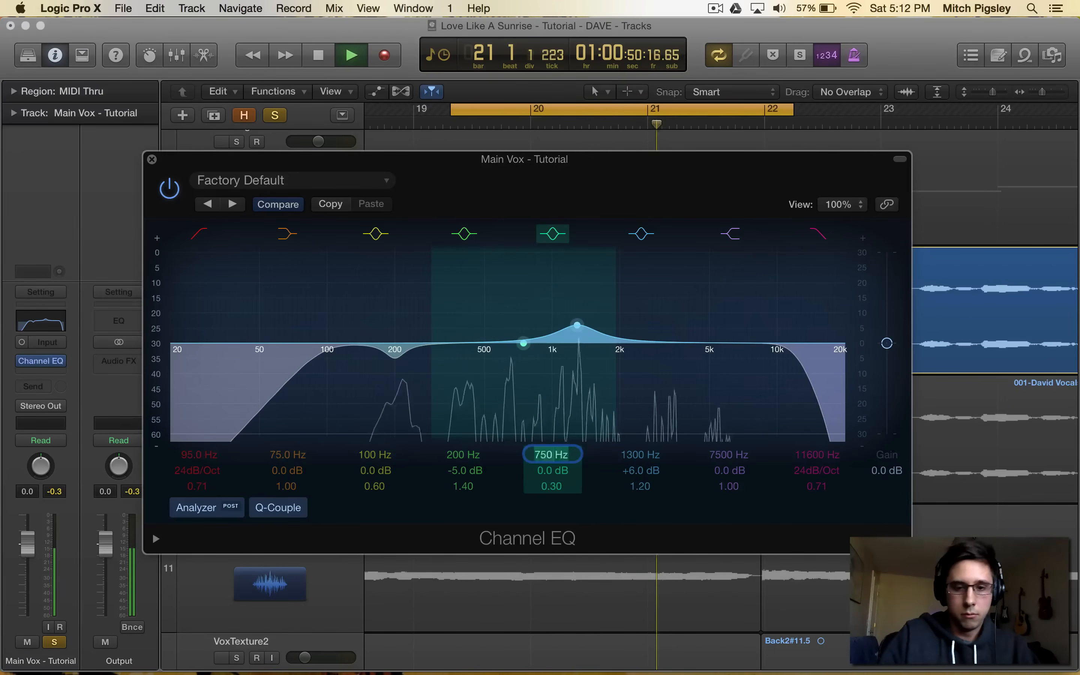
Move the 750 Hz band to 1200 Hz and boost it by 6 dB.
{"action": "key", "text": "Return"}
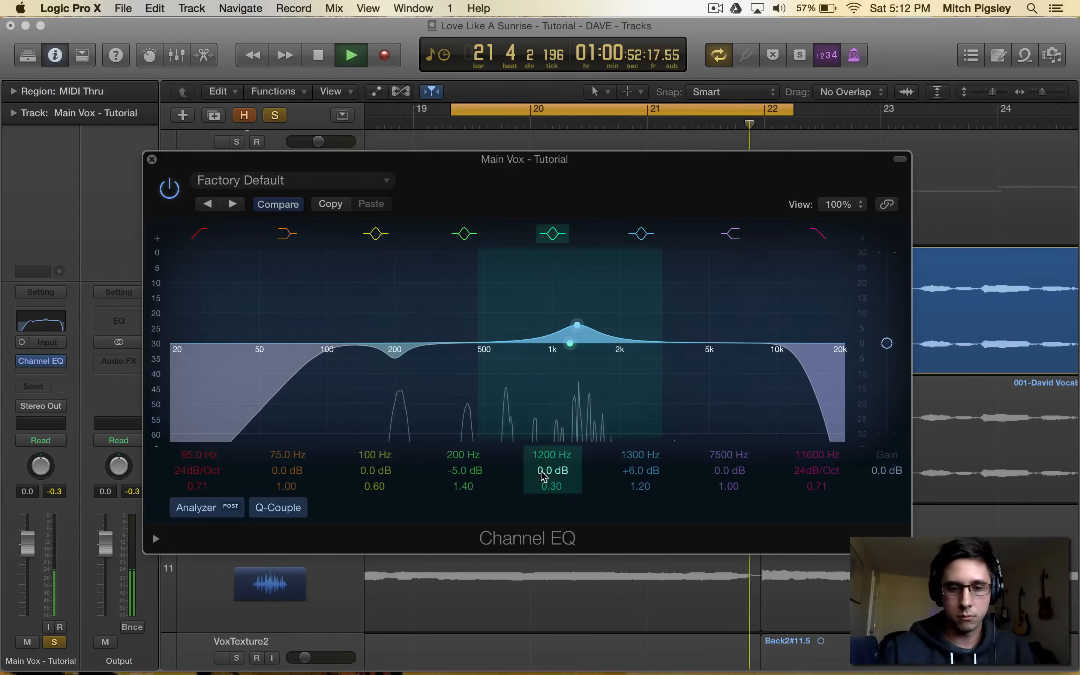
{"action": "type", "text": "6"}
{"action": "key", "text": "Return"}
Move the 1300 Hz band to 1940 Hz and set its gain to -2.5 dB.
{"action": "left_click", "coordinate": [643, 455]}
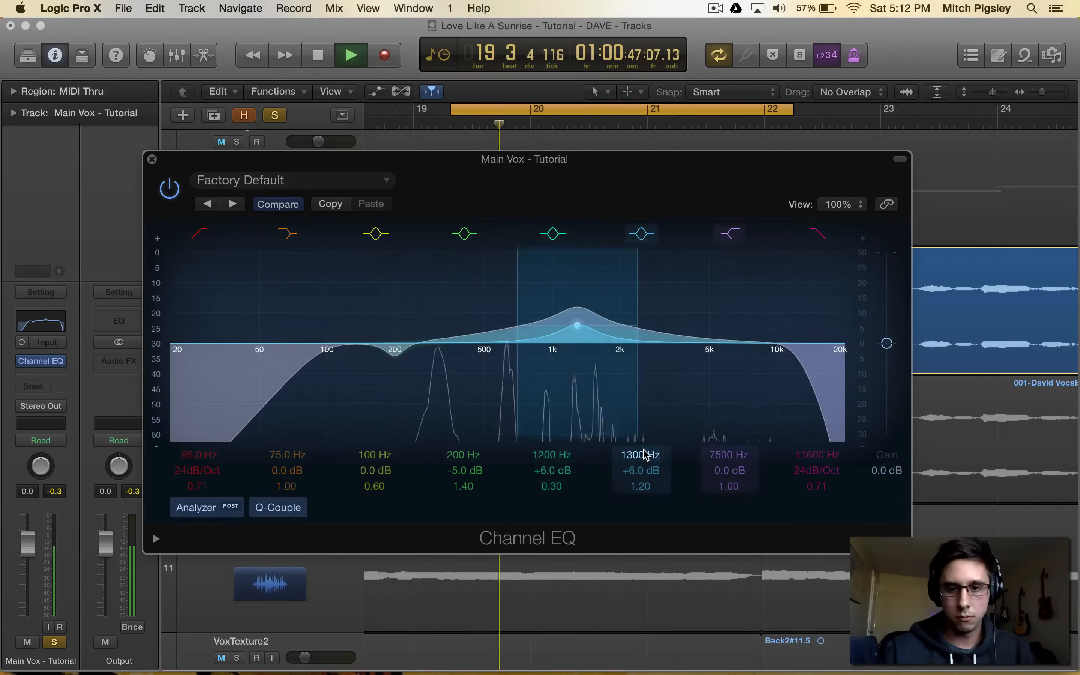
{"action": "left_click_drag", "start_coordinate": [643, 455], "coordinate": [580, 508]}
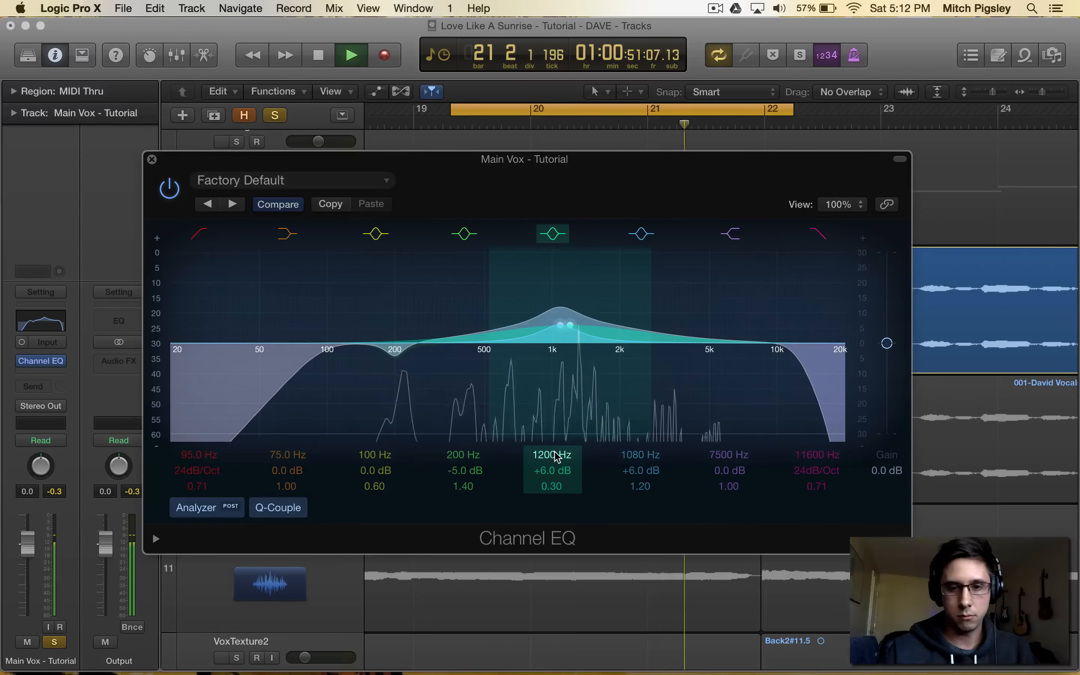
{"action": "mouse_move", "coordinate": [670, 487]}
{"action": "left_mouse_down"}
{"action": "mouse_move", "coordinate": [674, 462]}
{"action": "mouse_move", "coordinate": [674, 482]}
{"action": "left_mouse_up"}
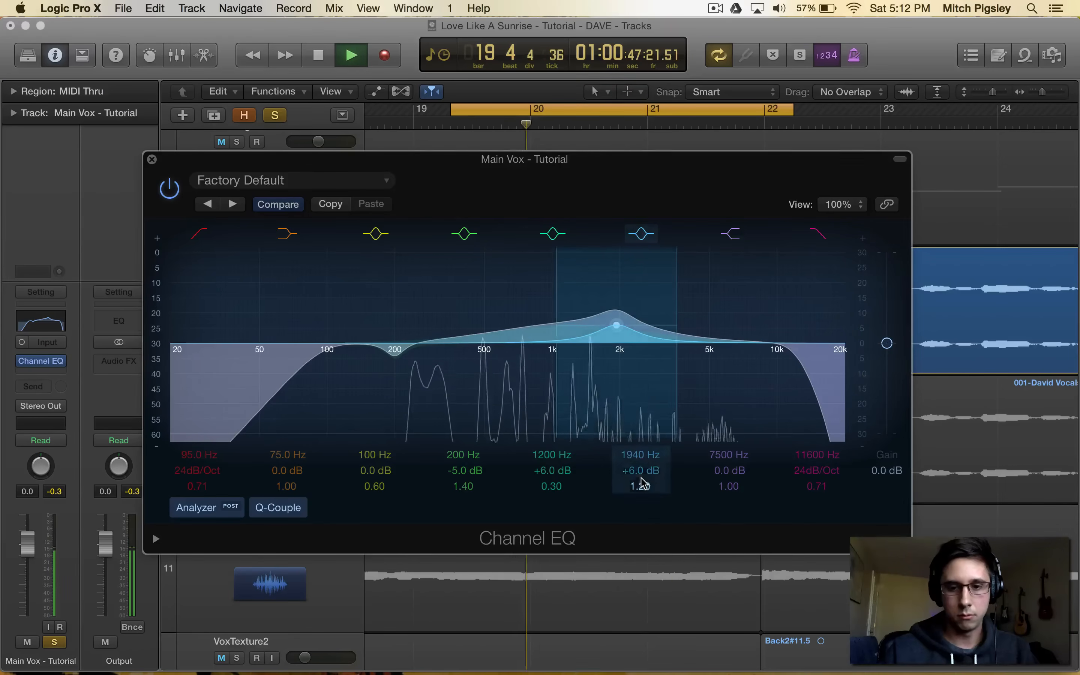
{"action": "mouse_move", "coordinate": [638, 470]}
{"action": "left_mouse_down"}
{"action": "mouse_move", "coordinate": [639, 505]}
{"action": "mouse_move", "coordinate": [642, 474]}
{"action": "left_mouse_up"}
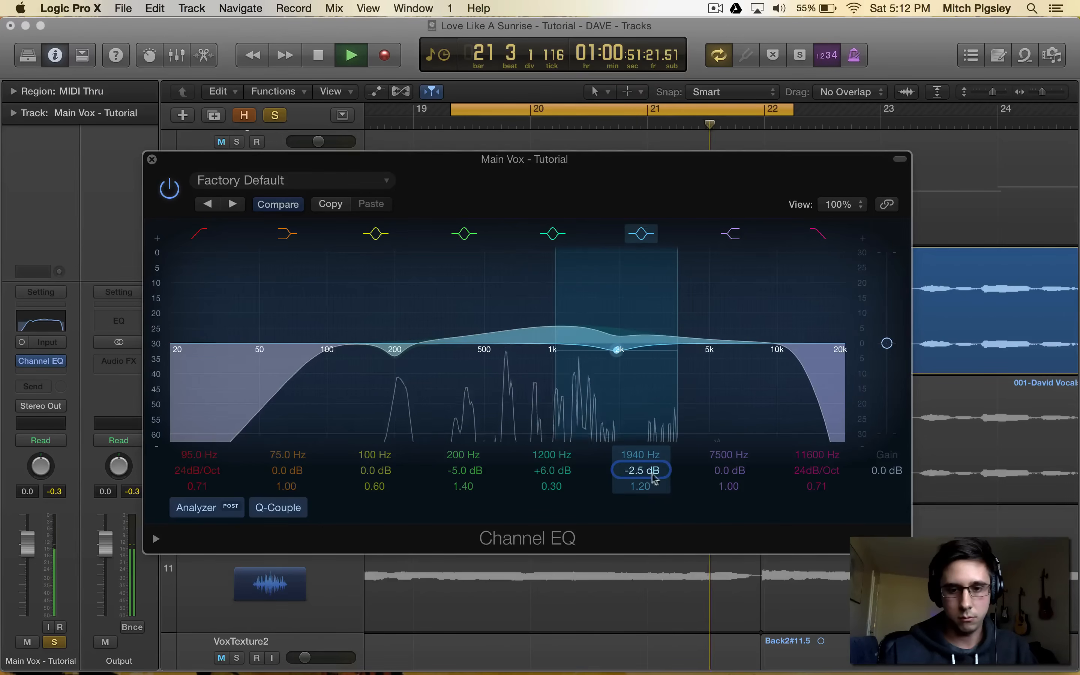
Narrow the 1200 Hz band to a Q of 1.80 and set the neighbouring upper band to +2.0 dB at 1900 Hz.
{"action": "left_click_drag", "start_coordinate": [552, 486], "coordinate": [551, 452]}
{"action": "key", "text": "space"}
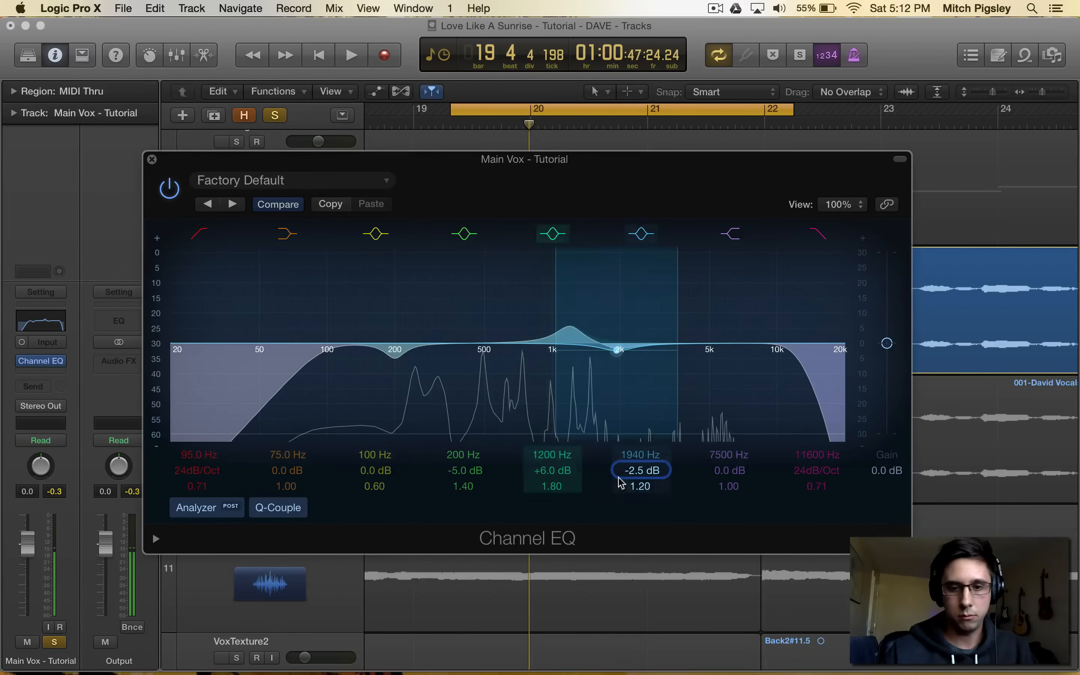
{"action": "key", "text": "space"}
{"action": "key", "text": "space"}
{"action": "scroll", "coordinate": [647, 472], "scroll_direction": "up", "scroll_amount": 9}
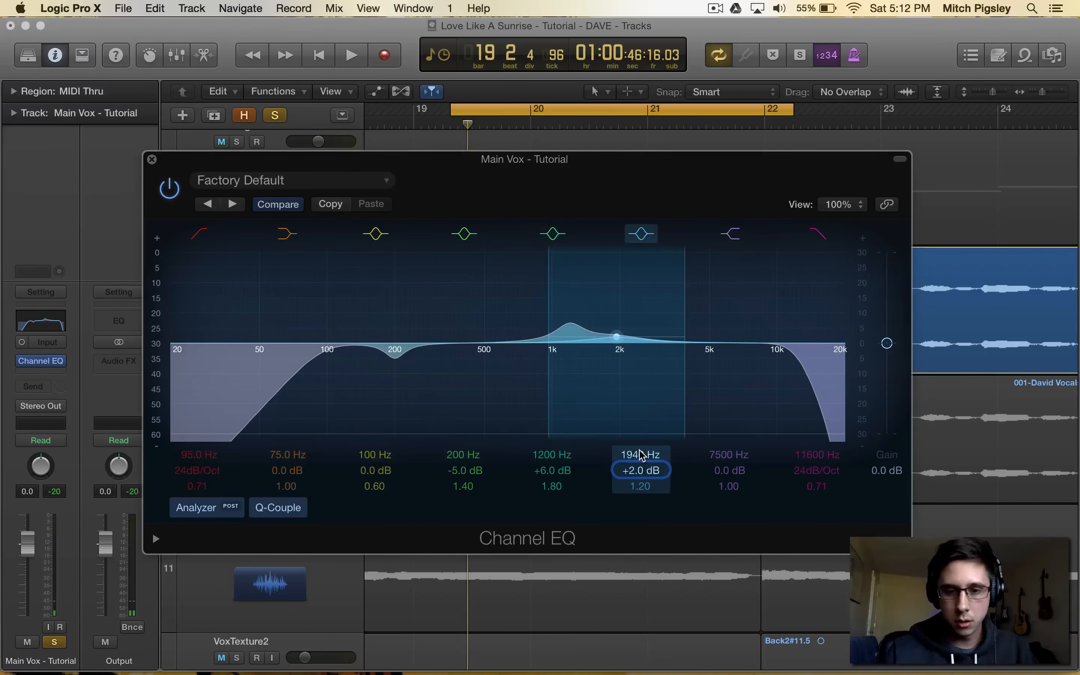
{"action": "scroll", "coordinate": [642, 454], "scroll_direction": "down", "scroll_amount": 4}
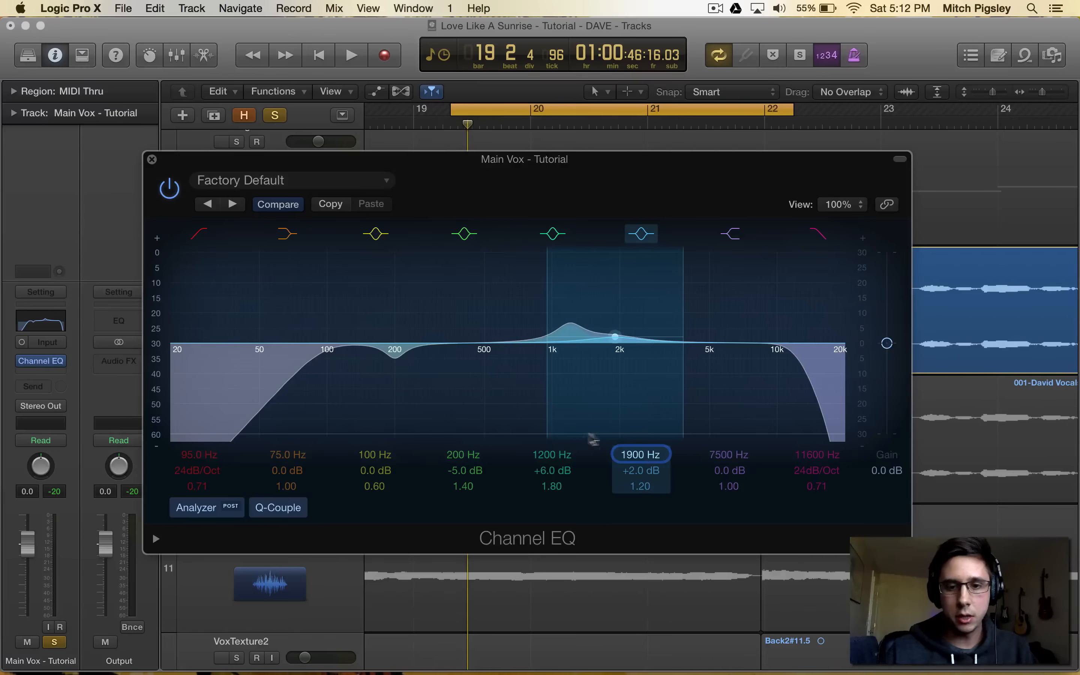
Reduce the 1200 Hz band's boost to +4.5 dB and move its frequency to 1140 Hz.
{"action": "scroll", "coordinate": [554, 472], "scroll_direction": "down", "scroll_amount": 2}
{"action": "scroll", "coordinate": [552, 471], "scroll_direction": "down", "scroll_amount": 1}
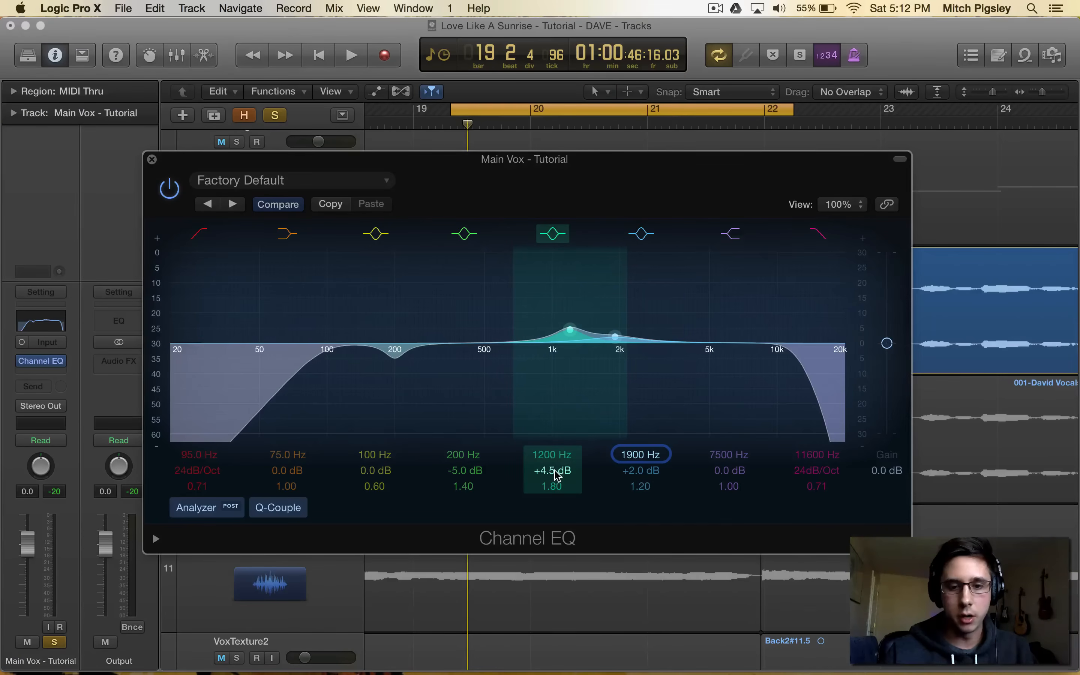
{"action": "scroll", "coordinate": [552, 455], "scroll_direction": "down", "scroll_amount": 6}
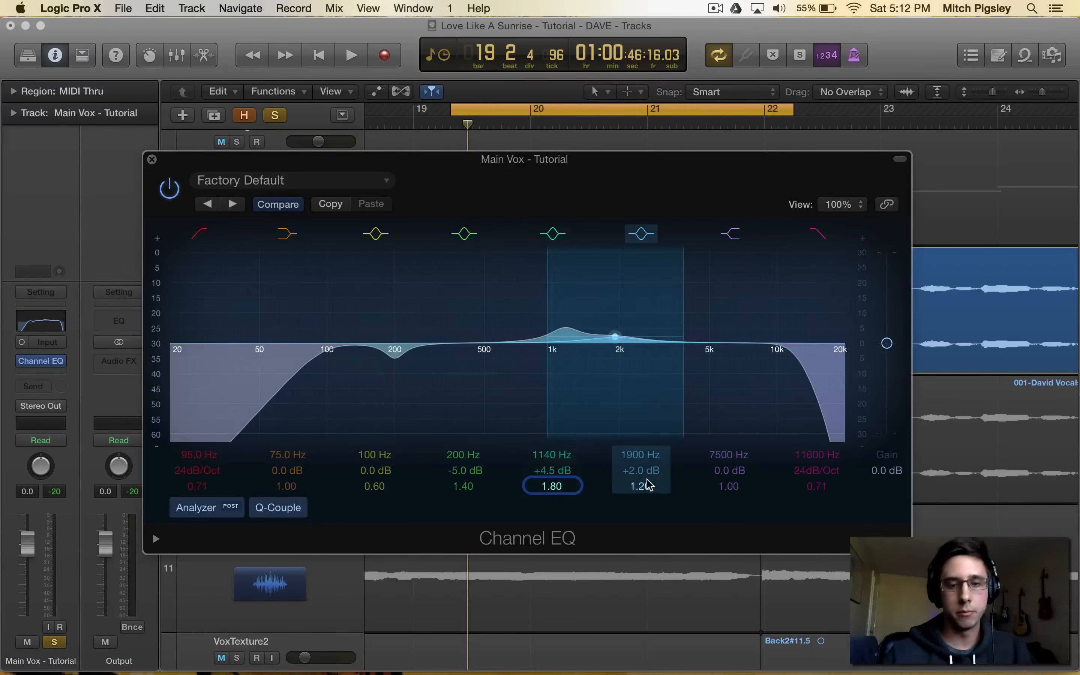
Lower the 1900 Hz band's gain to +1.5 dB while playing the looped vocal.
{"action": "key", "text": "space"}
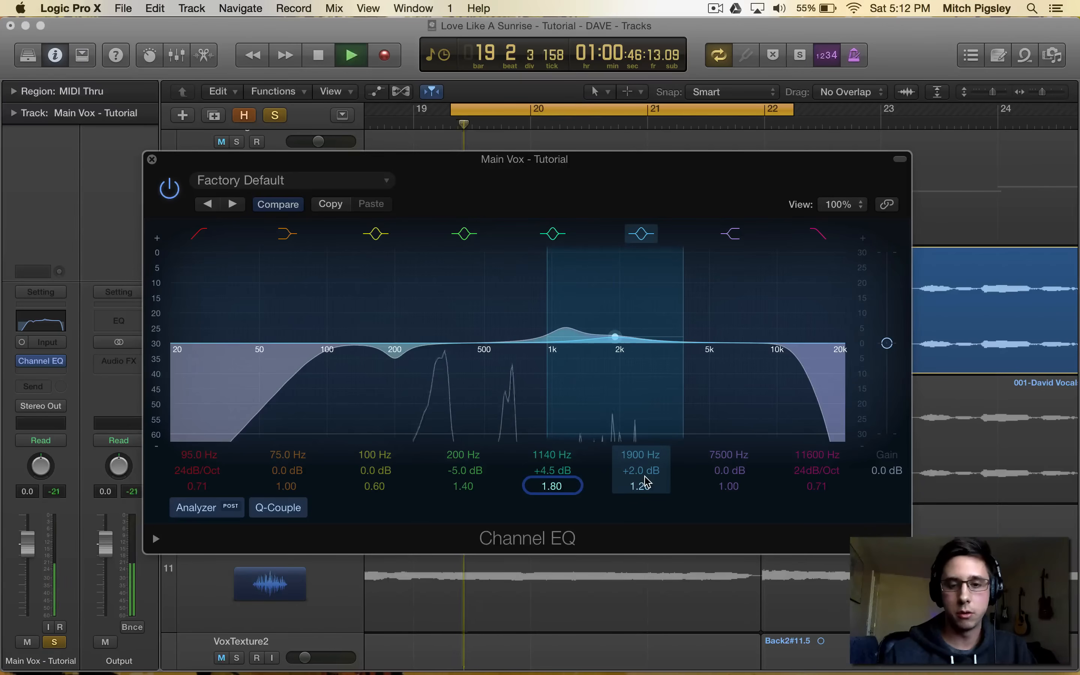
{"action": "mouse_move", "coordinate": [640, 474]}
{"action": "left_mouse_down"}
{"action": "mouse_move", "coordinate": [640, 415]}
{"action": "mouse_move", "coordinate": [640, 475]}
{"action": "left_mouse_up"}
{"action": "key", "text": "space"}
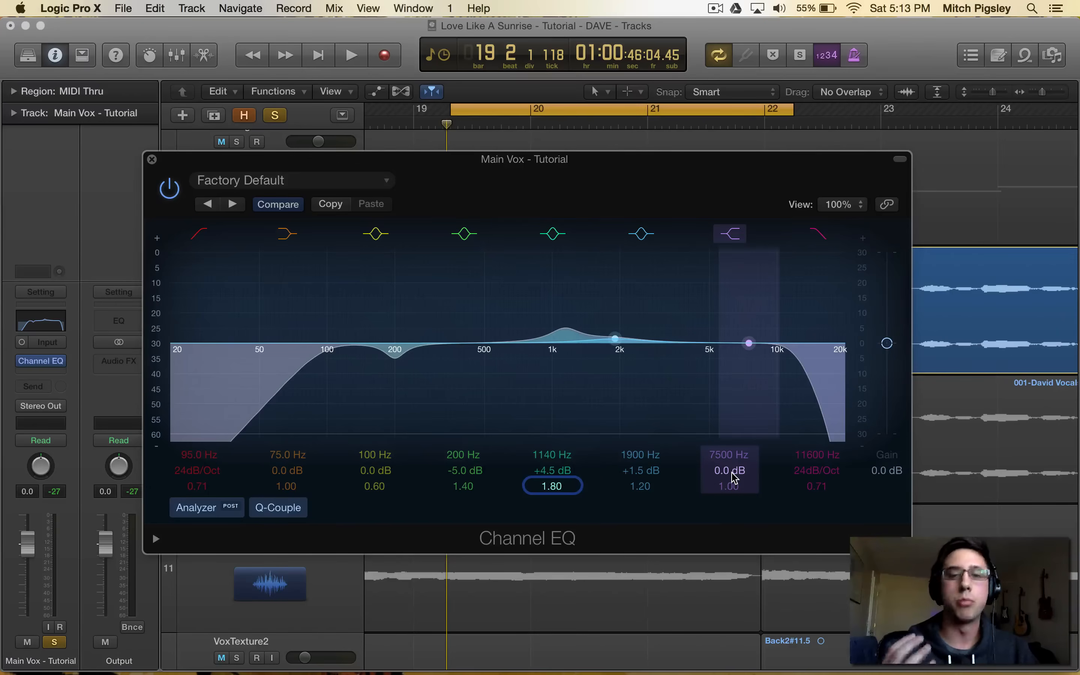
Move the high shelf to 4950 Hz, audition it at +24.0 dB during playback, and settle its gain at +7.5 dB.
{"action": "left_click_drag", "start_coordinate": [725, 471], "coordinate": [732, 453]}
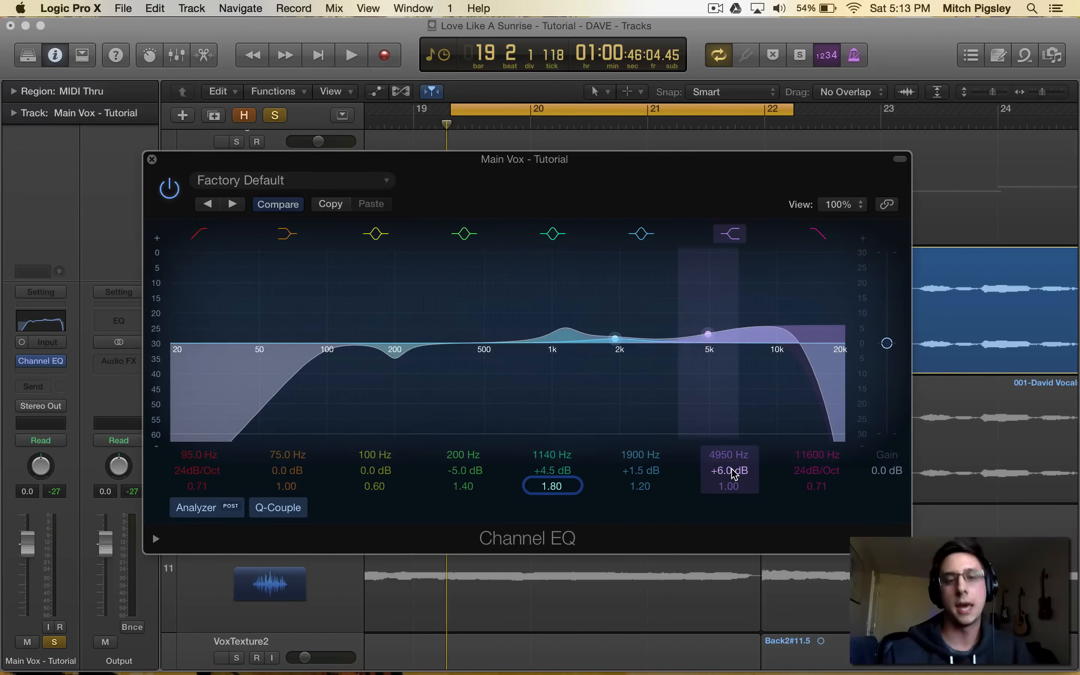
{"action": "key", "text": "space"}
{"action": "left_click_drag", "start_coordinate": [728, 471], "coordinate": [728, 444]}
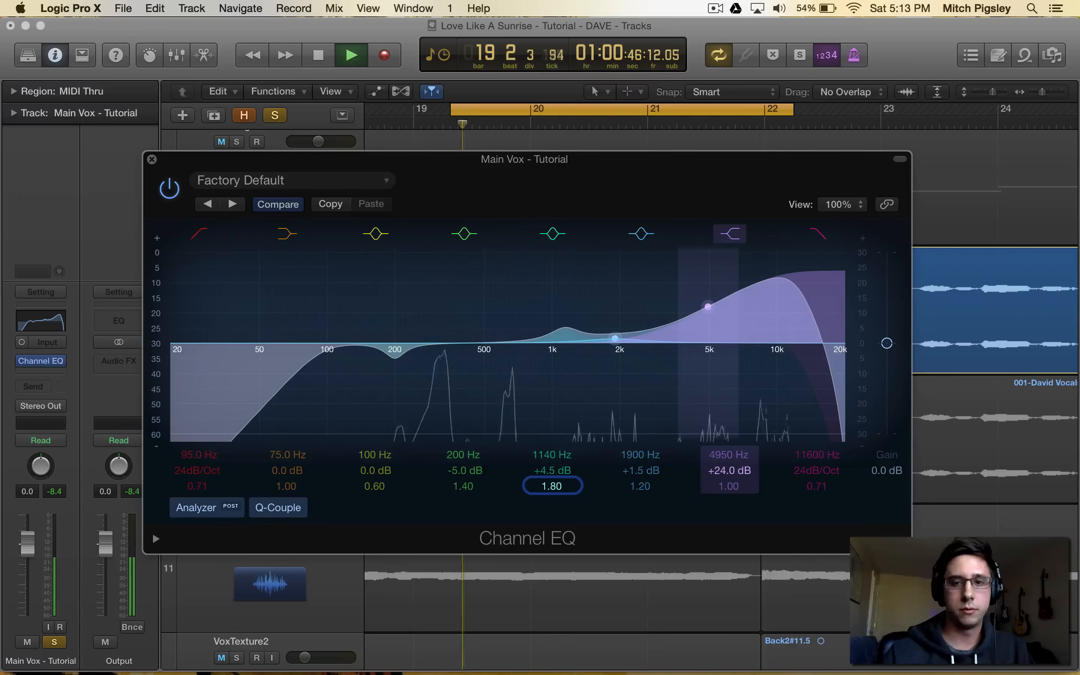
{"action": "left_click_drag", "start_coordinate": [729, 470], "coordinate": [728, 488]}
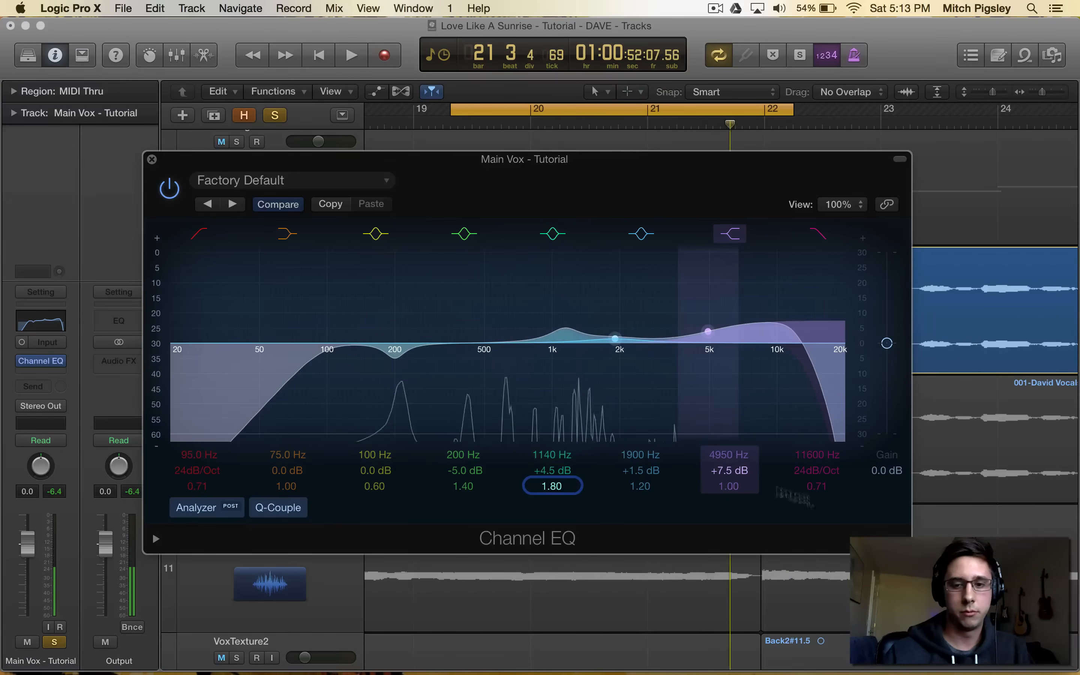
Raise the high-cut filter's frequency to 12000 Hz and stop playback.
{"action": "left_click", "coordinate": [822, 459]}
{"action": "mouse_move", "coordinate": [823, 459]}
{"action": "left_mouse_down"}
{"action": "mouse_move", "coordinate": [824, 470]}
{"action": "mouse_move", "coordinate": [823, 459]}
{"action": "left_mouse_up"}
{"action": "key", "text": "space"}
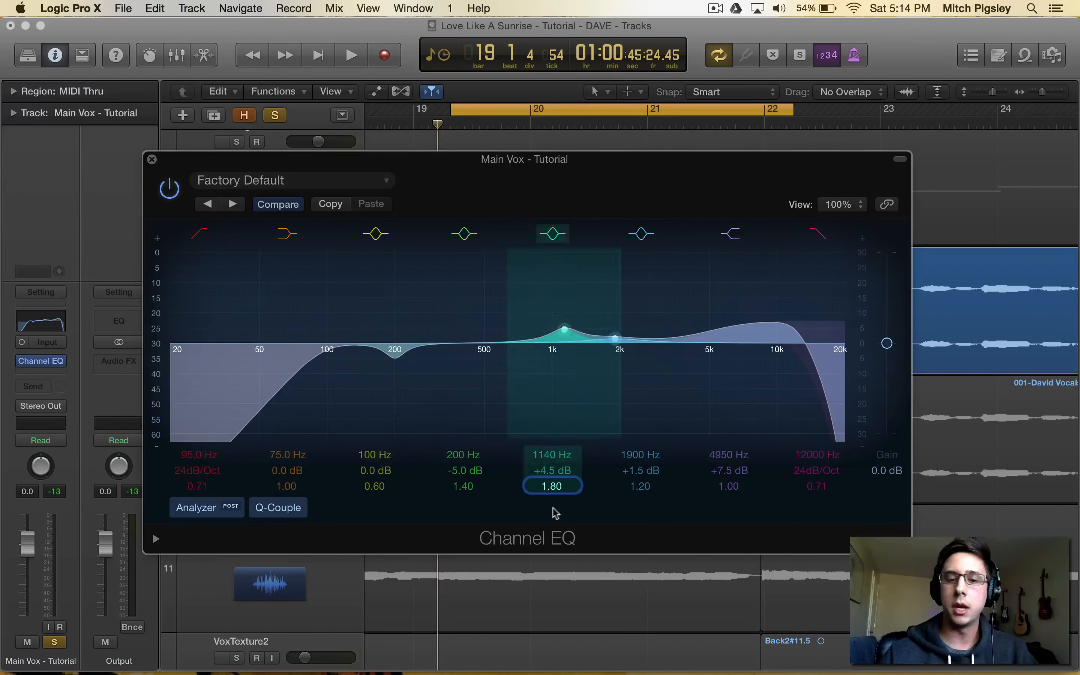
Play the vocal loop and compare its sound with the EQ bypassed and enabled.
{"action": "key", "text": "space"}
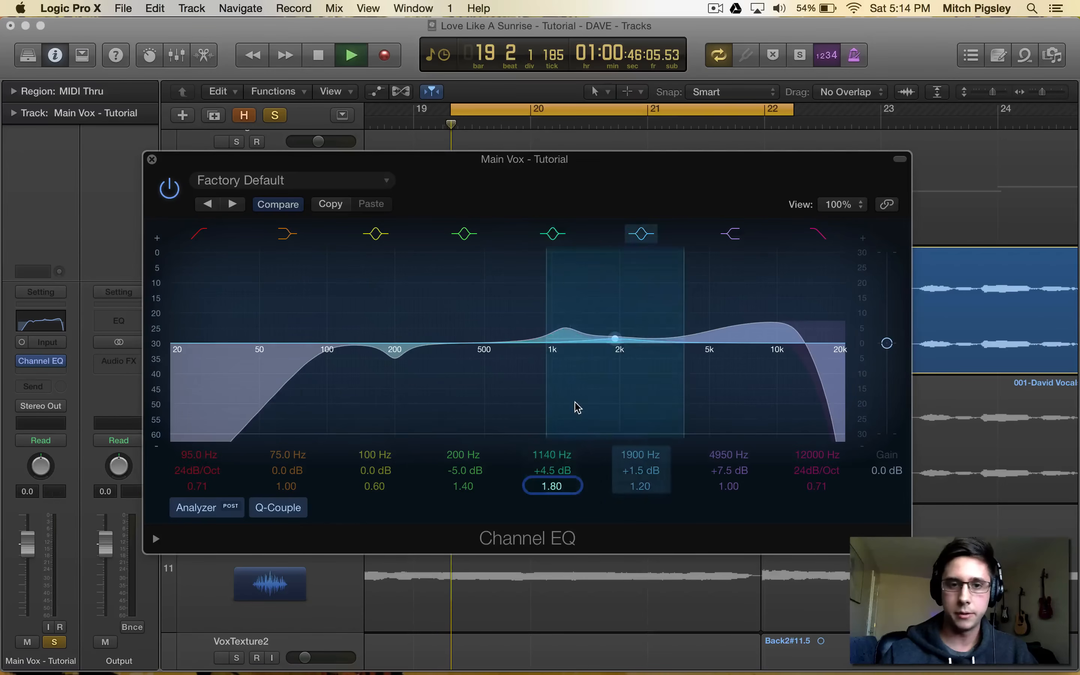
{"action": "left_click", "coordinate": [170, 190]}
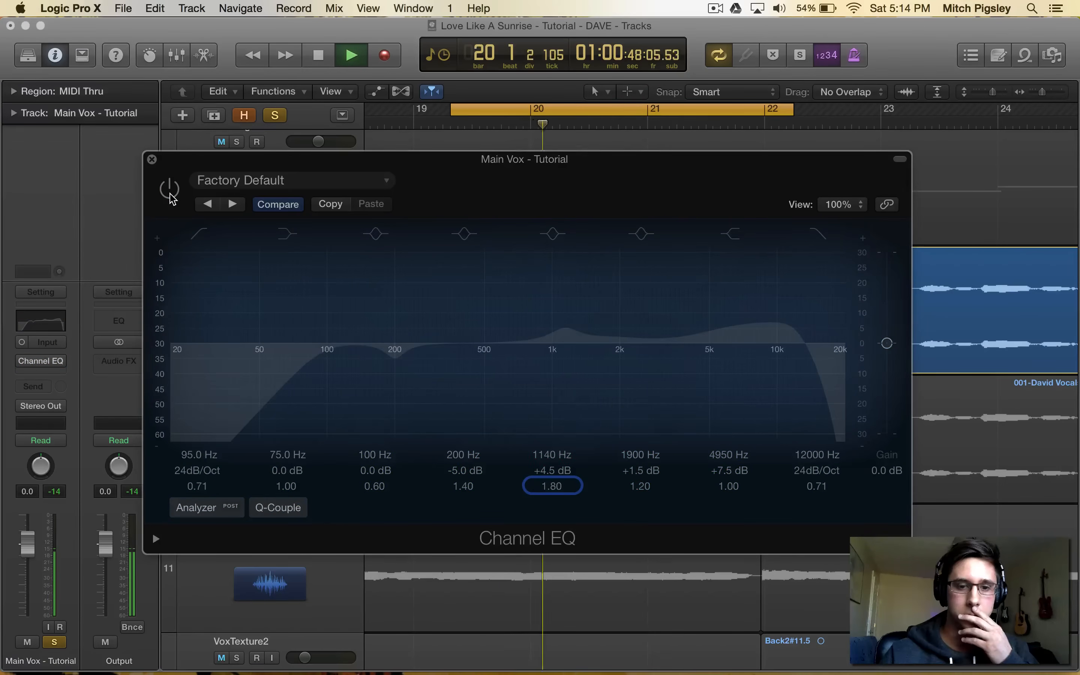
{"action": "left_click", "coordinate": [171, 193]}
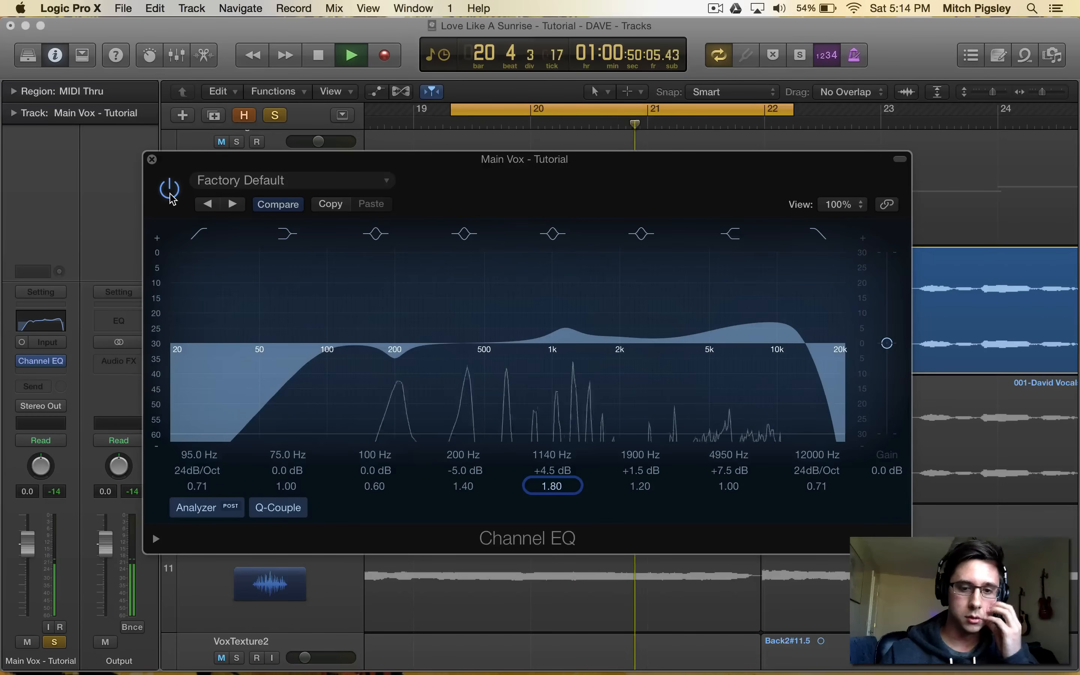
{"action": "key", "text": "space"}
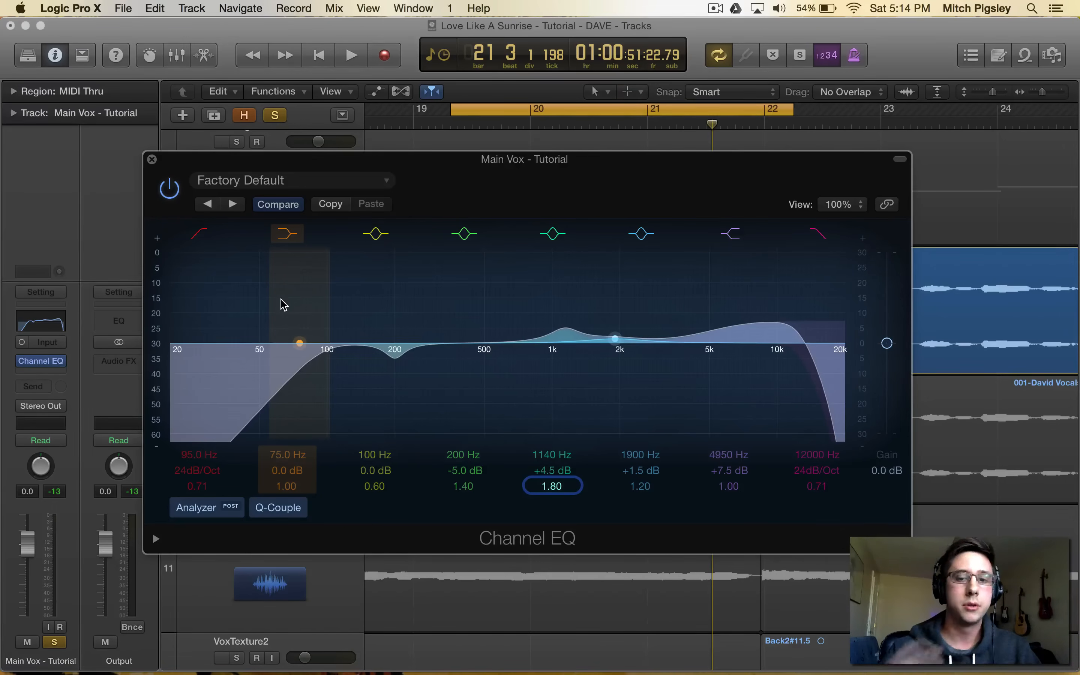
Close the EQ window and insert a Compressor from the Dynamics plug-ins below Channel EQ on the Main Vox - Tutorial track.
{"action": "left_click_drag", "start_coordinate": [540, 175], "coordinate": [551, 157]}
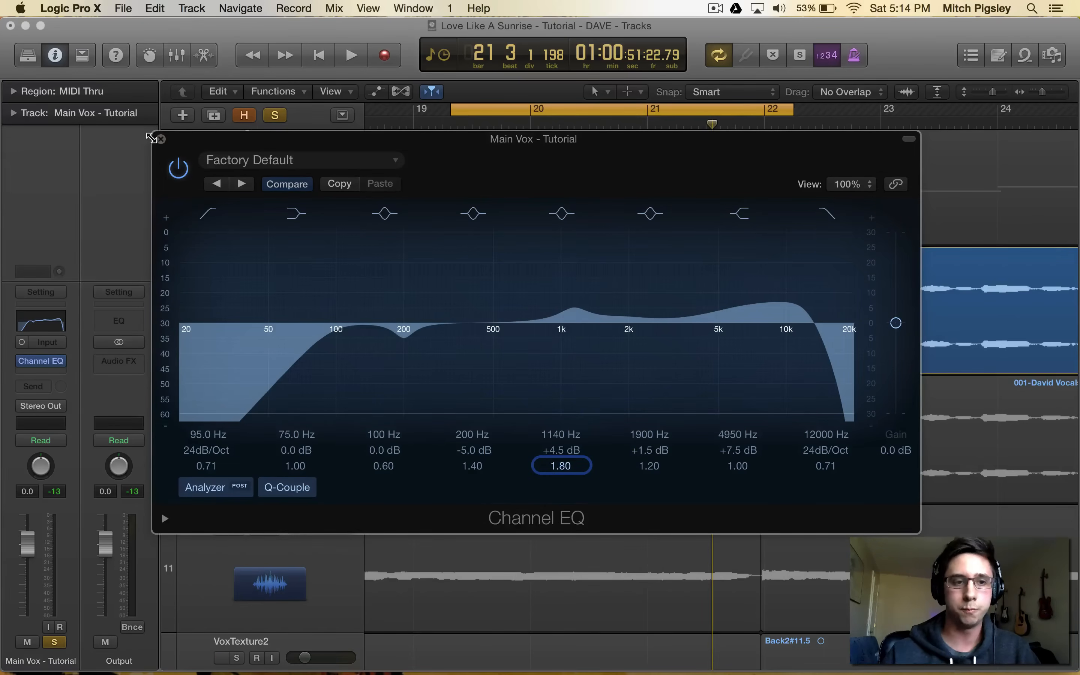
{"action": "left_click", "coordinate": [161, 140]}
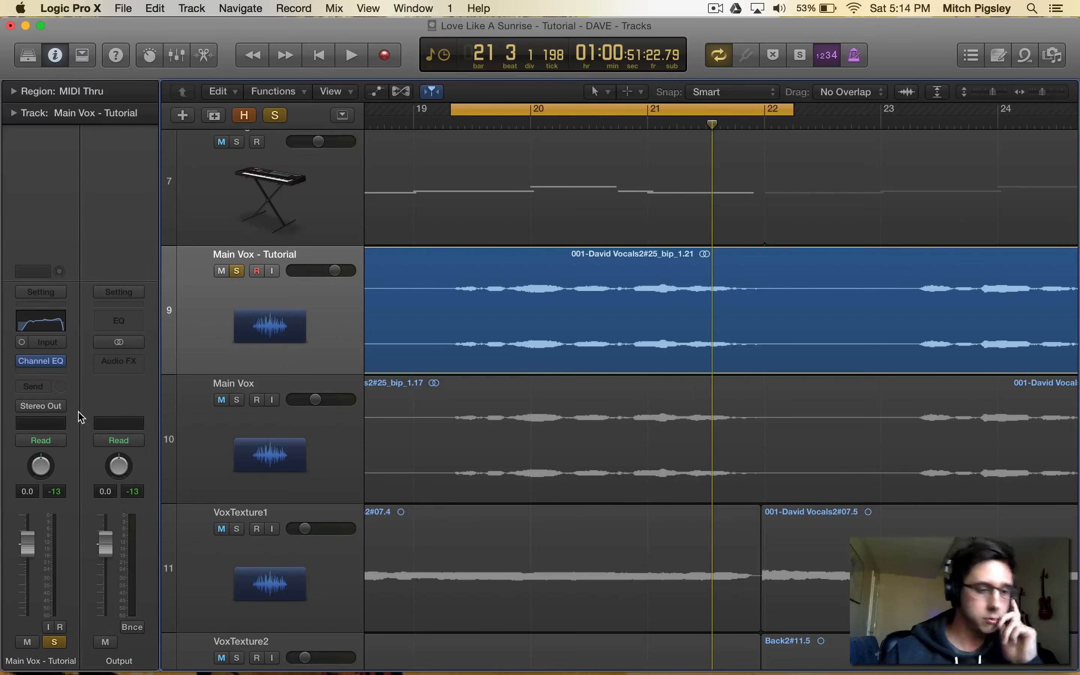
{"action": "left_click", "coordinate": [56, 373]}
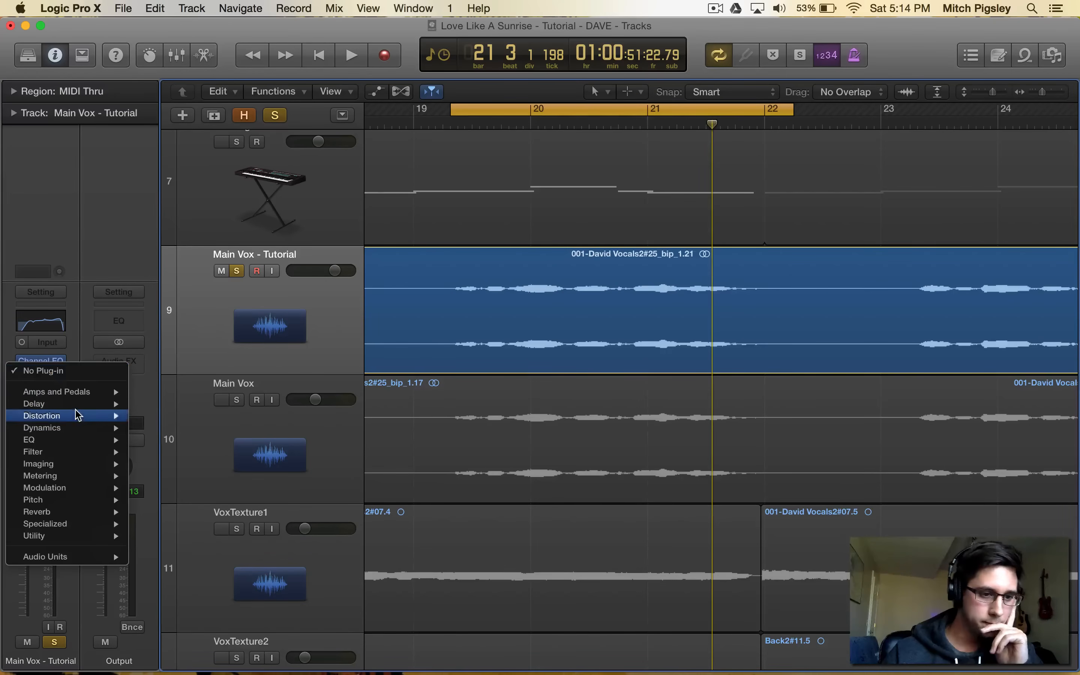
{"action": "mouse_move", "coordinate": [89, 428]}
{"action": "mouse_move", "coordinate": [170, 442]}
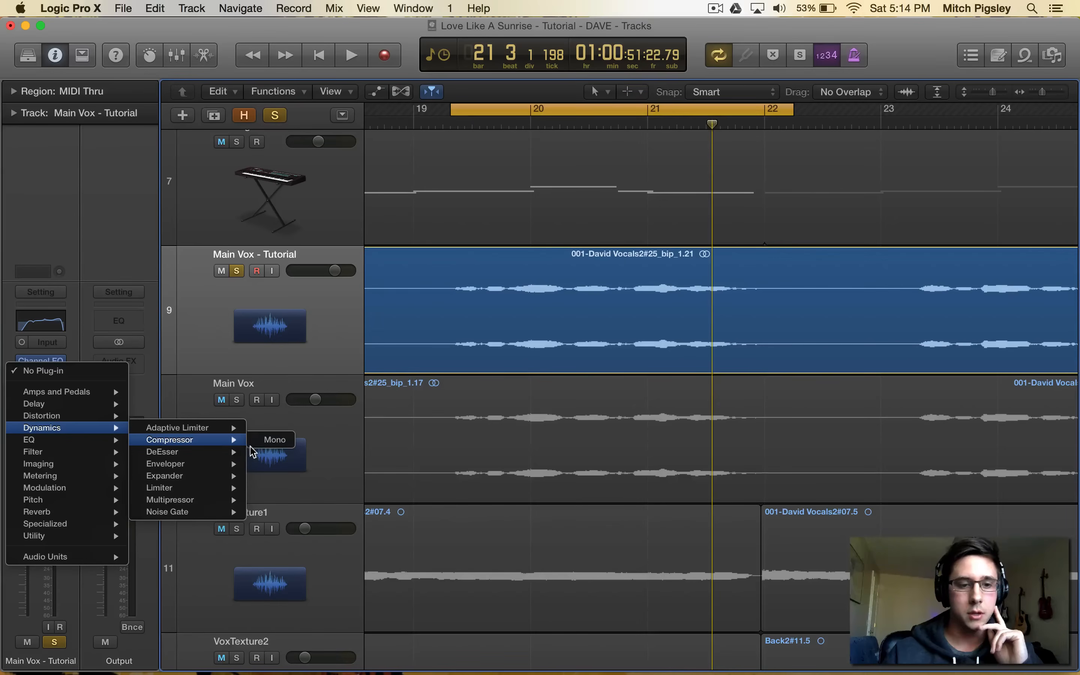
{"action": "left_click", "coordinate": [214, 441]}
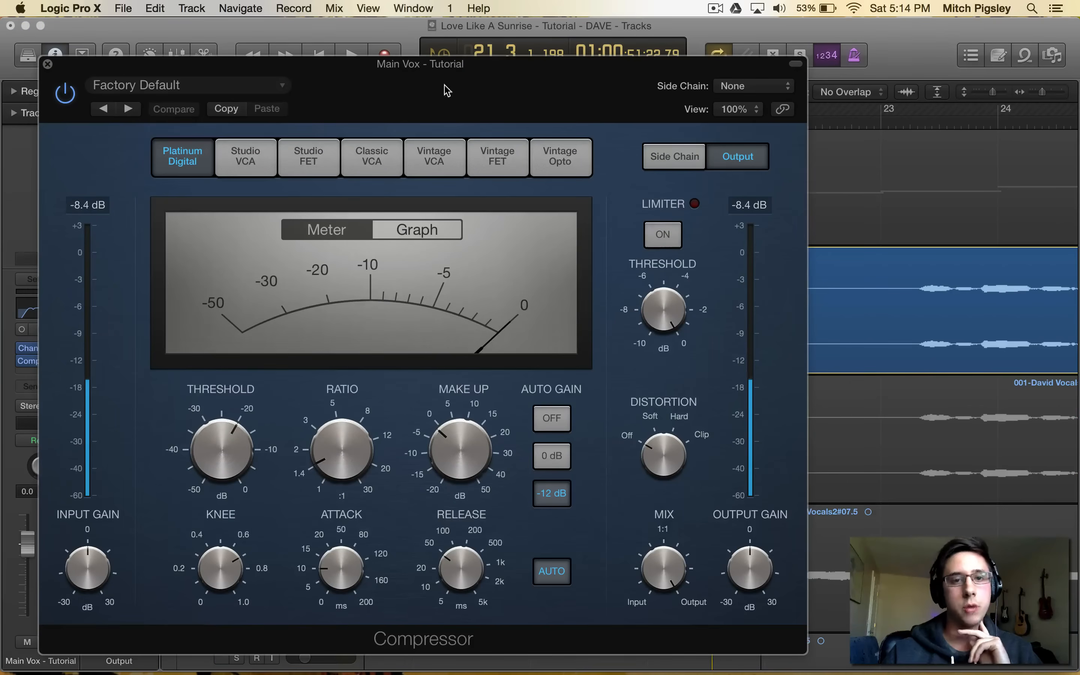
{"action": "left_click_drag", "start_coordinate": [427, 71], "coordinate": [657, 69]}
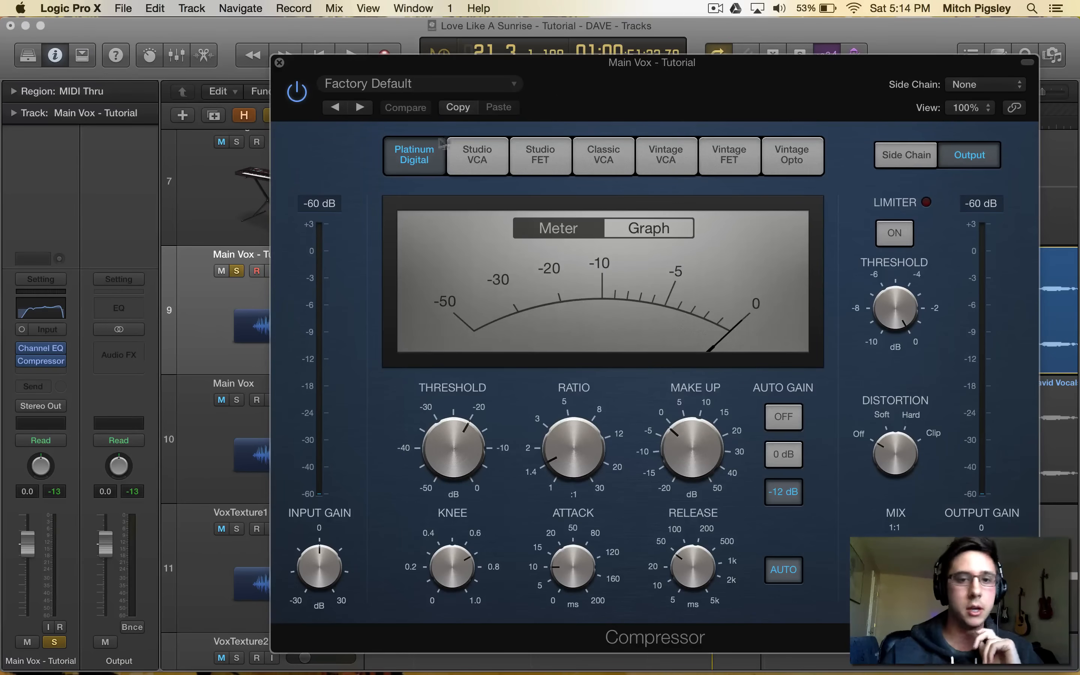
Look through the compressor models from Studio VCA to Vintage Opto and return to Platinum Digital.
{"action": "left_click", "coordinate": [476, 156]}
{"action": "left_click", "coordinate": [569, 157]}
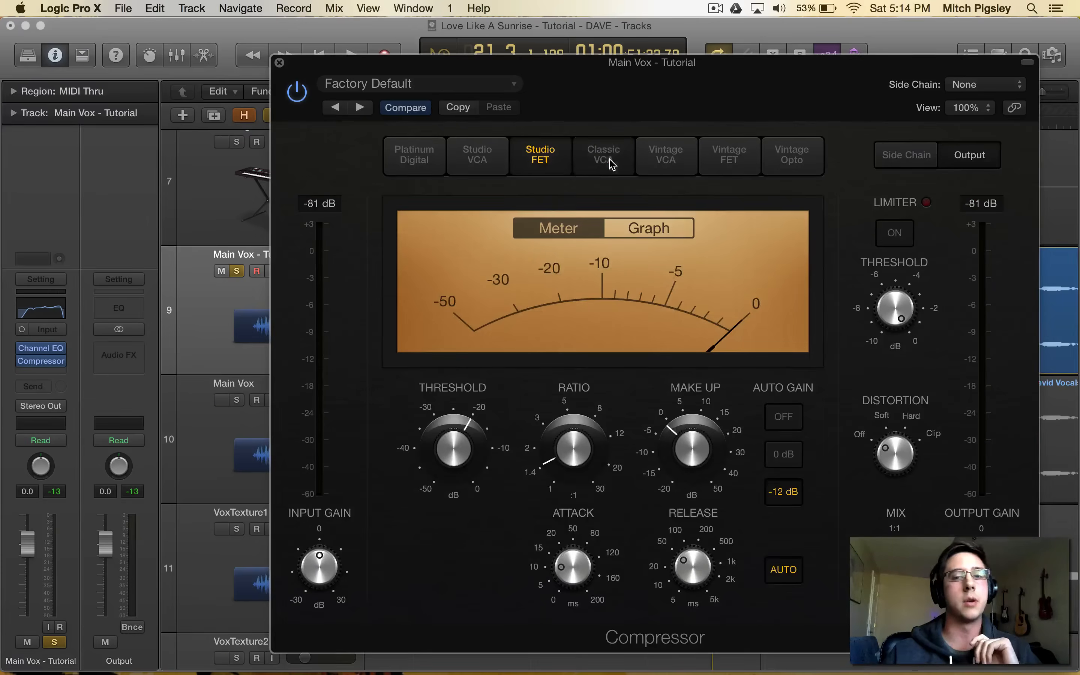
{"action": "left_click", "coordinate": [611, 163]}
{"action": "left_click", "coordinate": [667, 163]}
{"action": "left_click", "coordinate": [722, 163]}
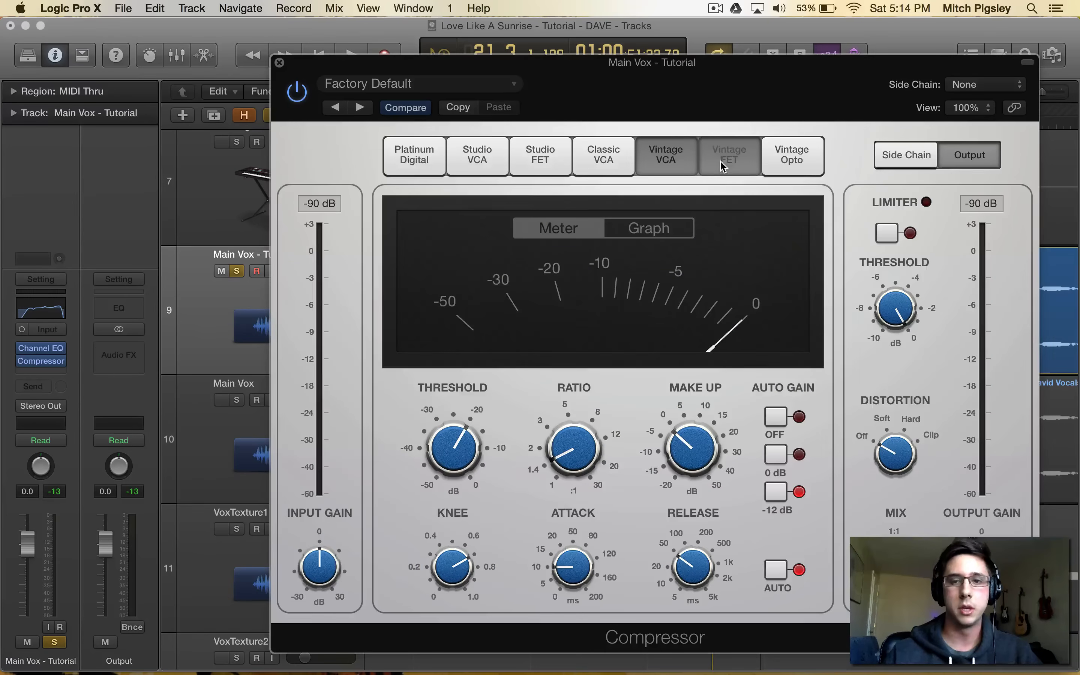
{"action": "left_click", "coordinate": [794, 157]}
{"action": "left_click", "coordinate": [412, 169]}
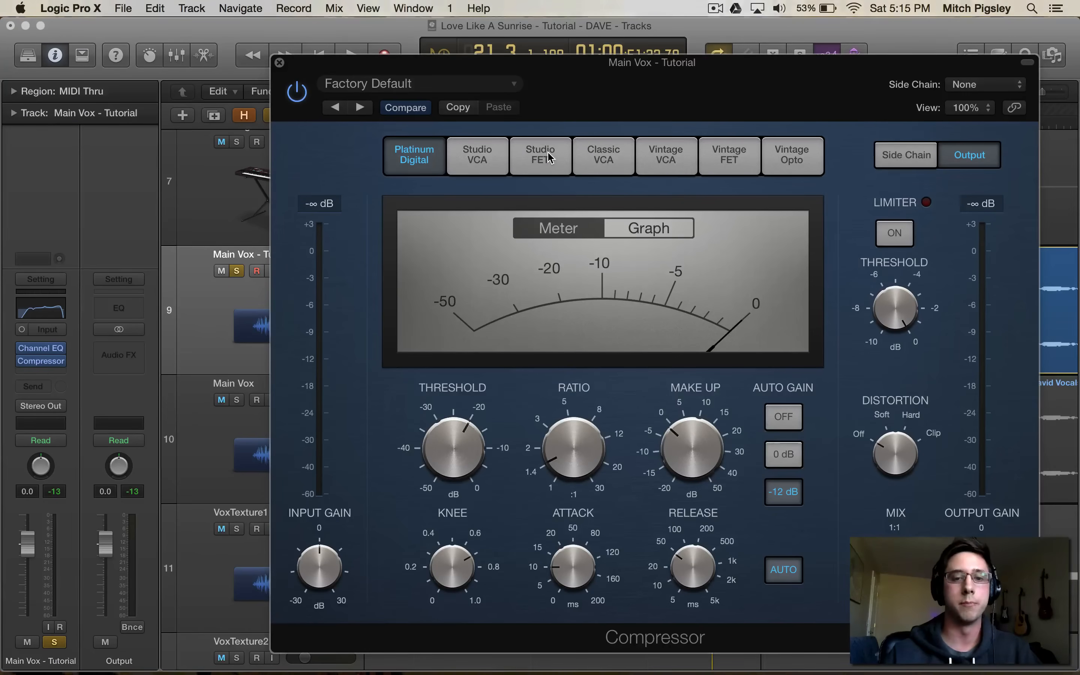
{"action": "left_click", "coordinate": [536, 170]}
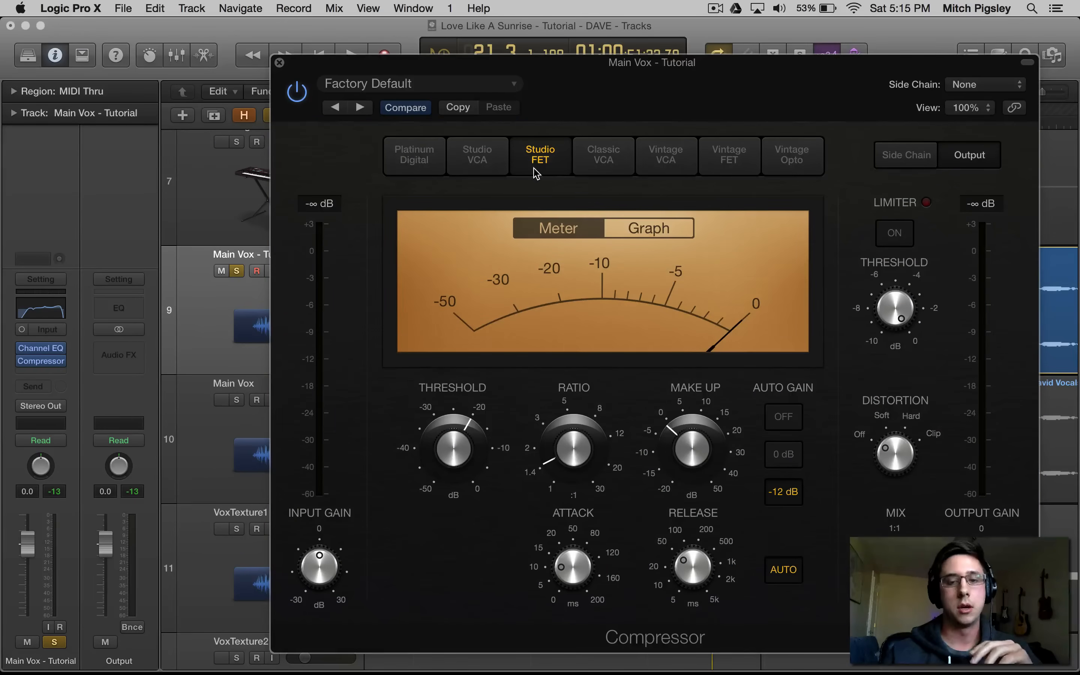
{"action": "left_click", "coordinate": [411, 160]}
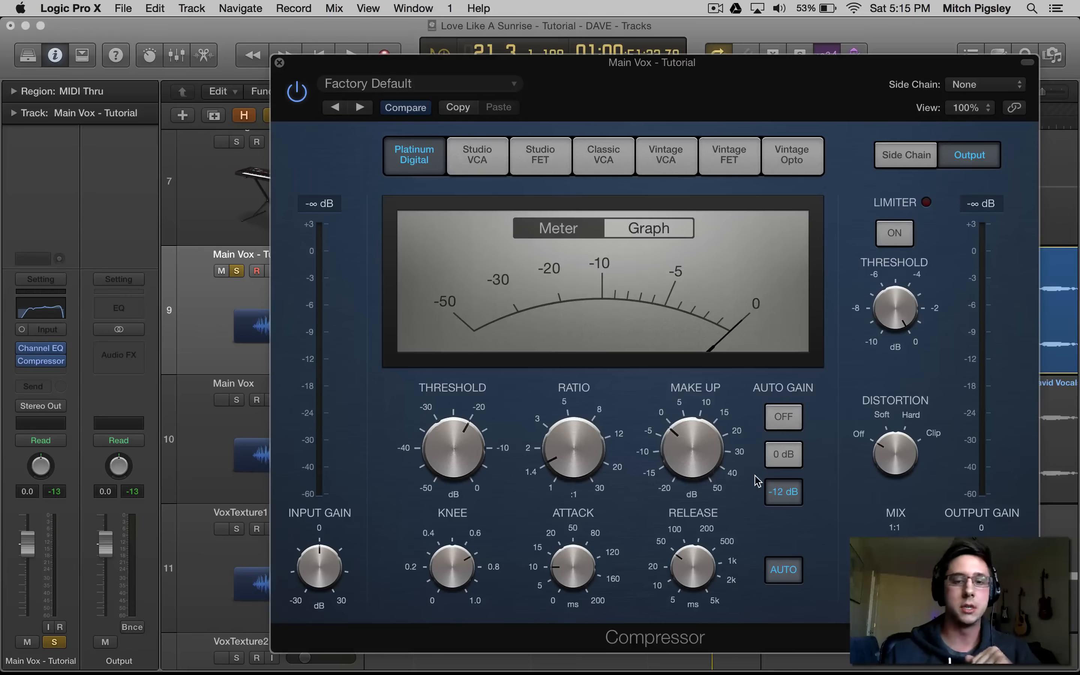
Lower the compressor's threshold to about -40 dB while playing the vocal, and stop playback.
{"action": "left_click", "coordinate": [699, 436]}
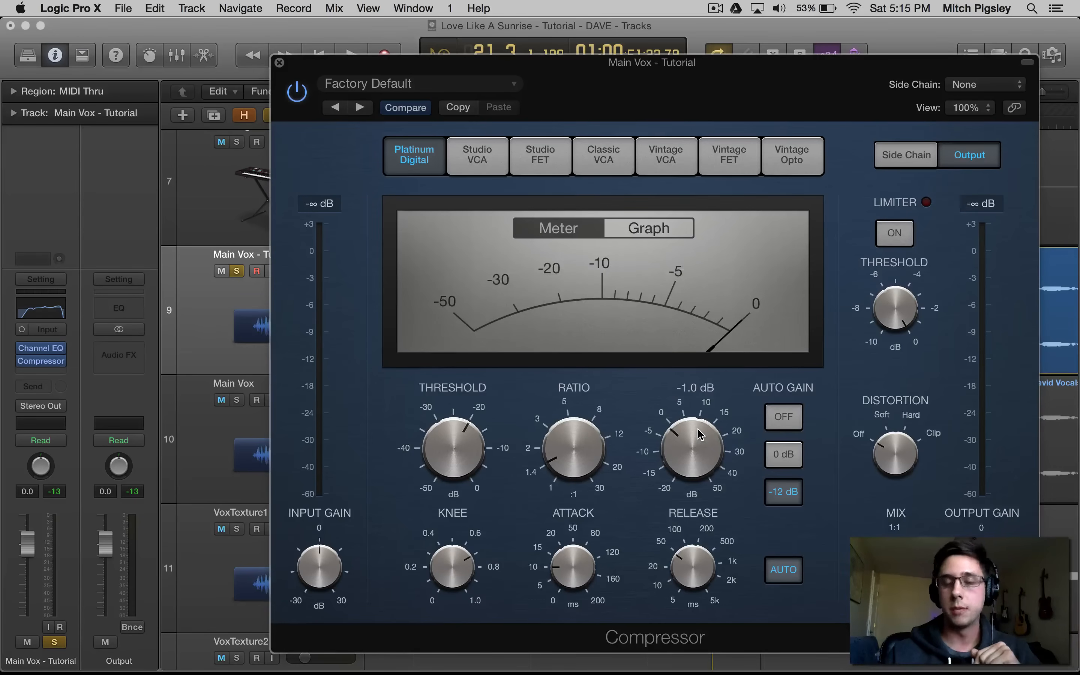
{"action": "mouse_move", "coordinate": [583, 436]}
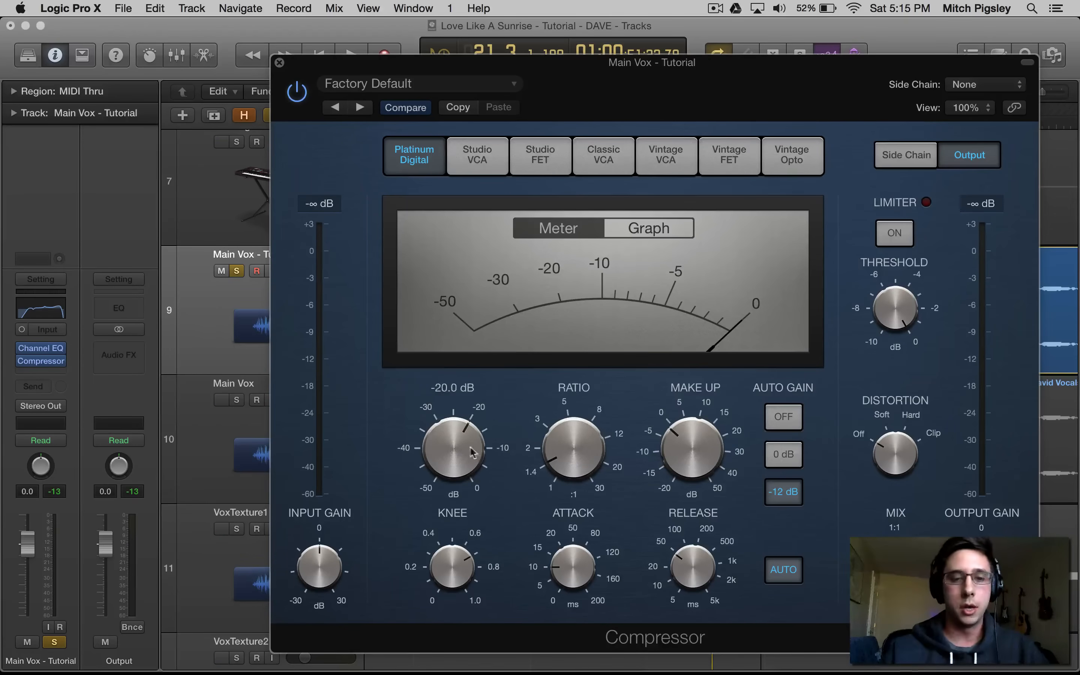
{"action": "left_click_drag", "start_coordinate": [611, 78], "coordinate": [533, 96]}
{"action": "key", "text": "space"}
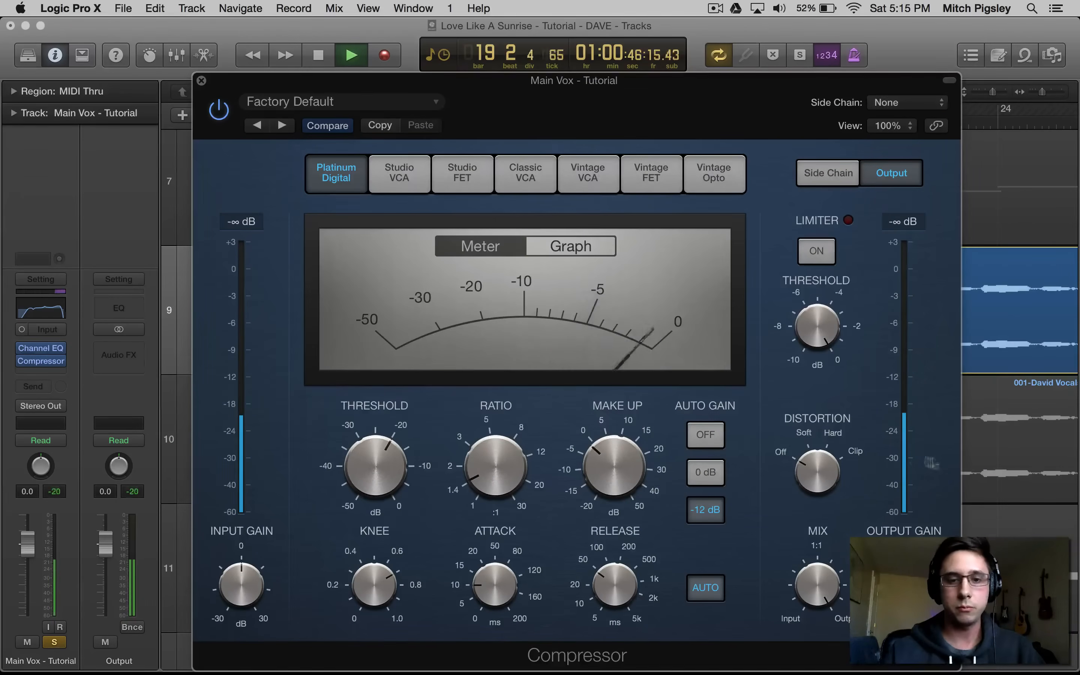
{"action": "left_click_drag", "start_coordinate": [372, 468], "coordinate": [446, 625]}
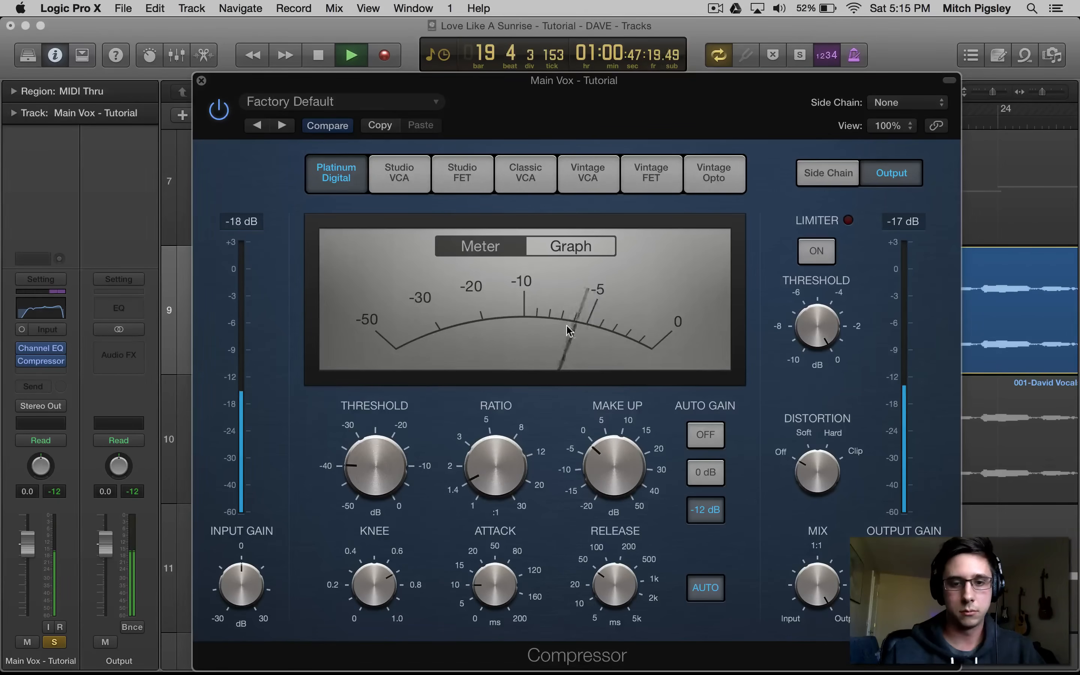
{"action": "key", "text": "space"}
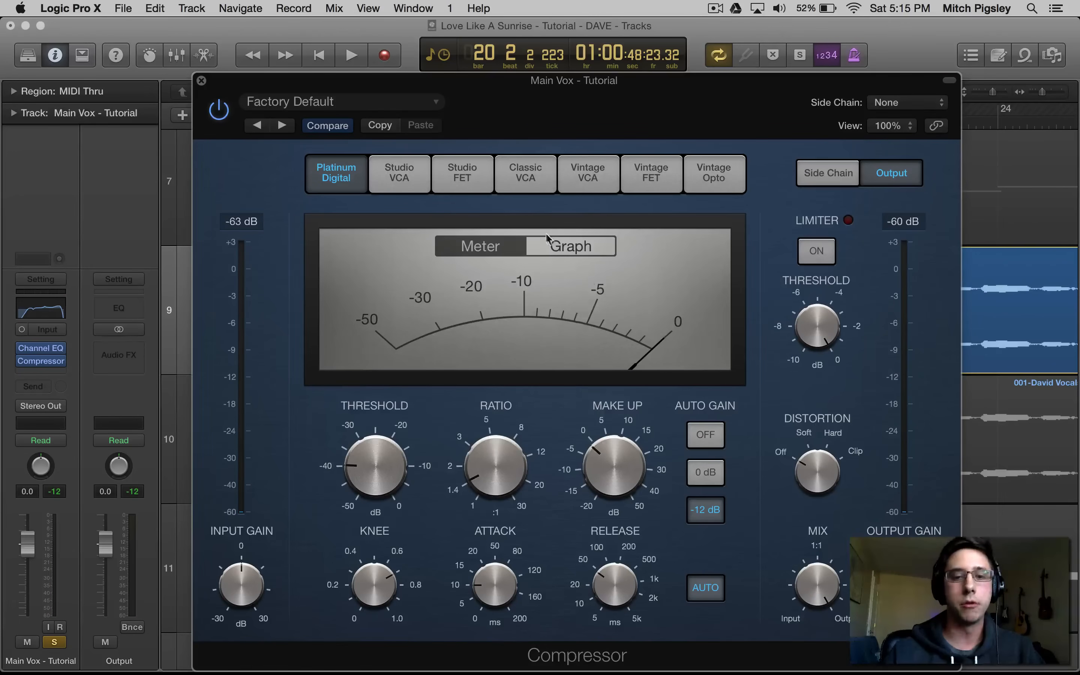
Switch the compressor display to Graph and play the vocal to examine its gain reduction.
{"action": "left_click", "coordinate": [563, 250]}
{"action": "key", "text": "space"}
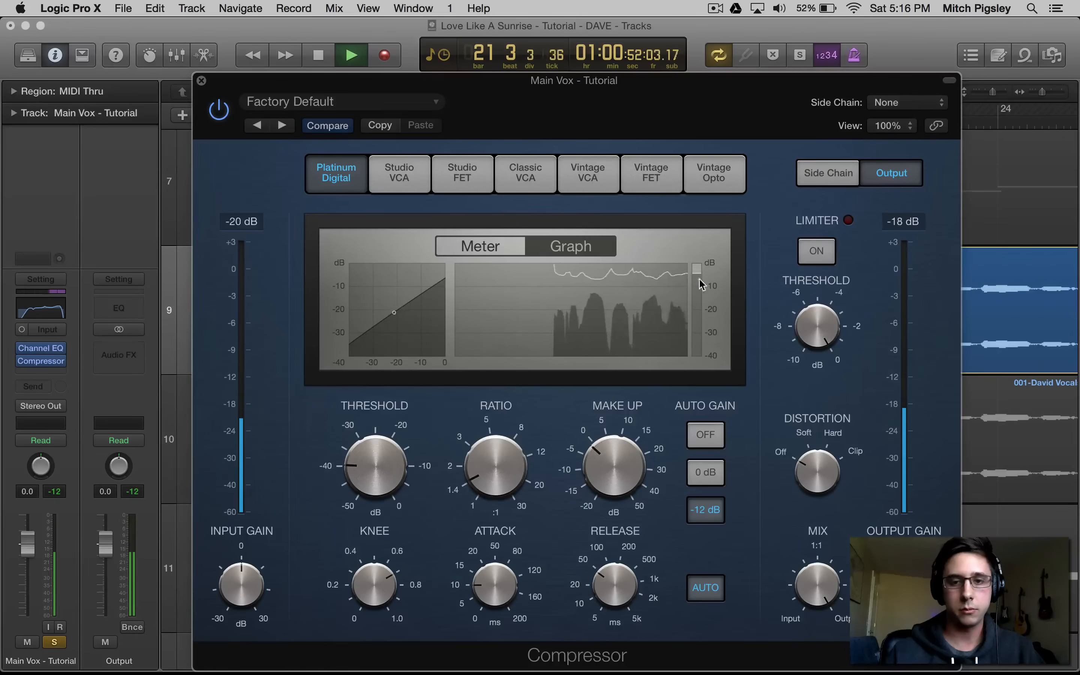
{"action": "key", "text": "space"}
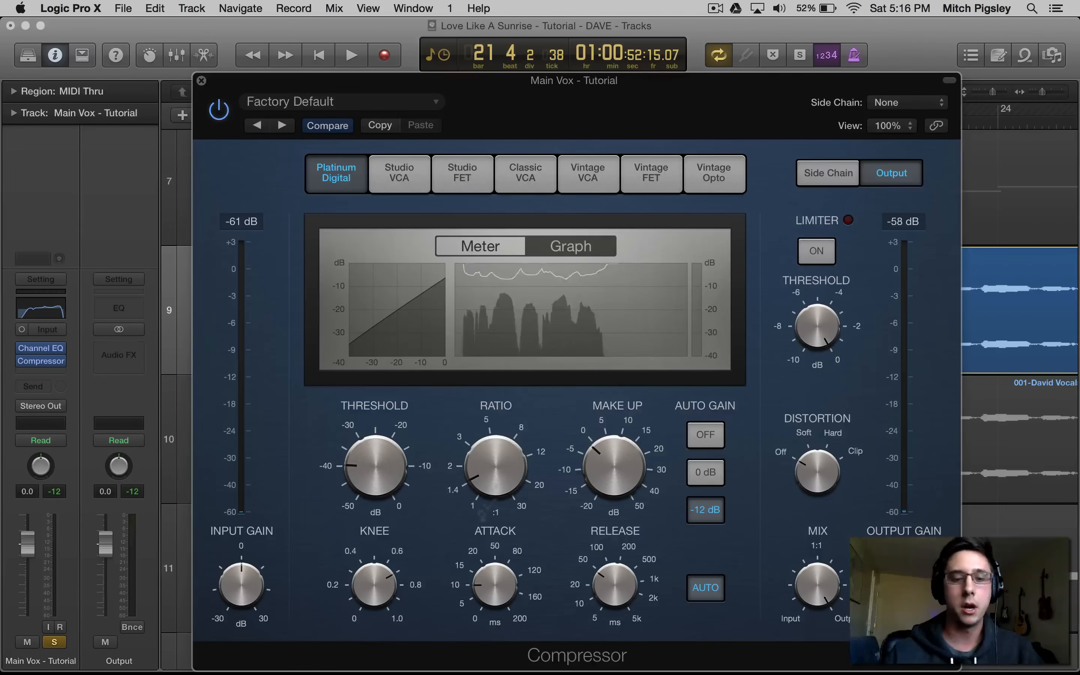
Fine-tune the compression ratio around 1.4:1 and set the distortion to Clip.
{"action": "mouse_move", "coordinate": [512, 591]}
{"action": "mouse_move", "coordinate": [573, 493]}
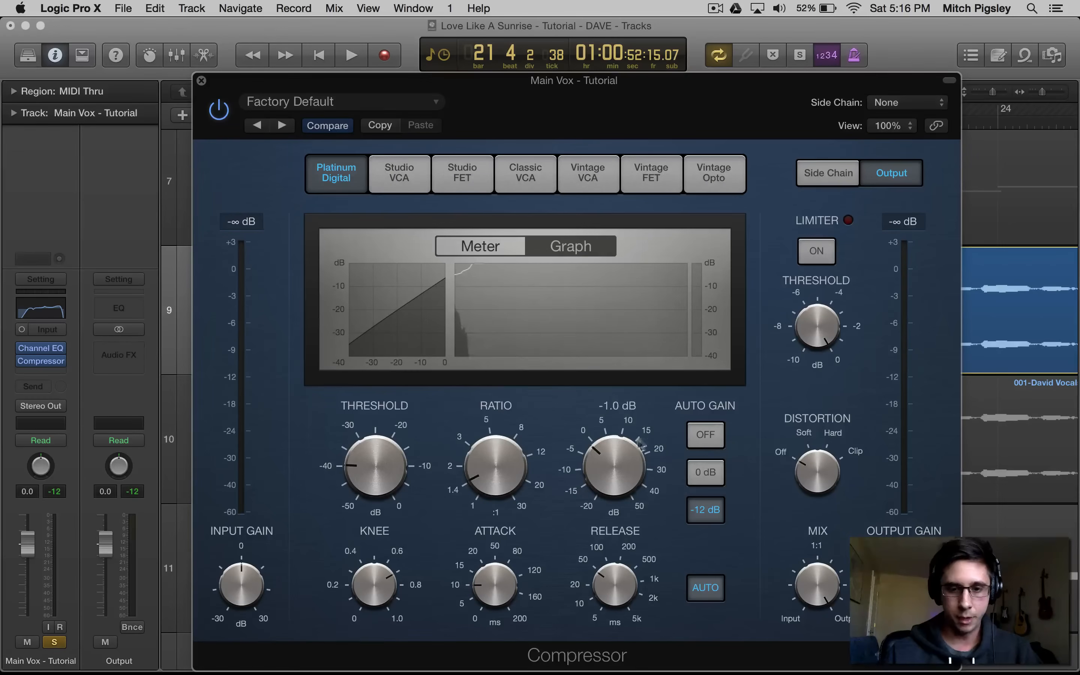
{"action": "mouse_move", "coordinate": [484, 463]}
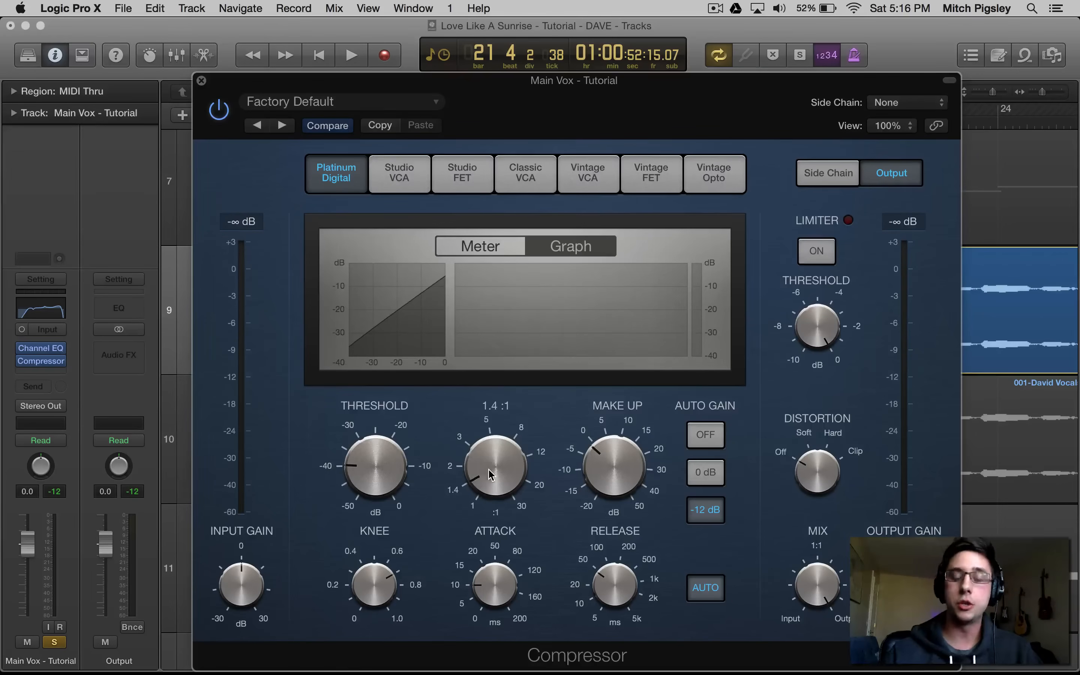
{"action": "mouse_move", "coordinate": [486, 463]}
{"action": "left_mouse_down"}
{"action": "mouse_move", "coordinate": [474, 427]}
{"action": "mouse_move", "coordinate": [499, 469]}
{"action": "left_mouse_up"}
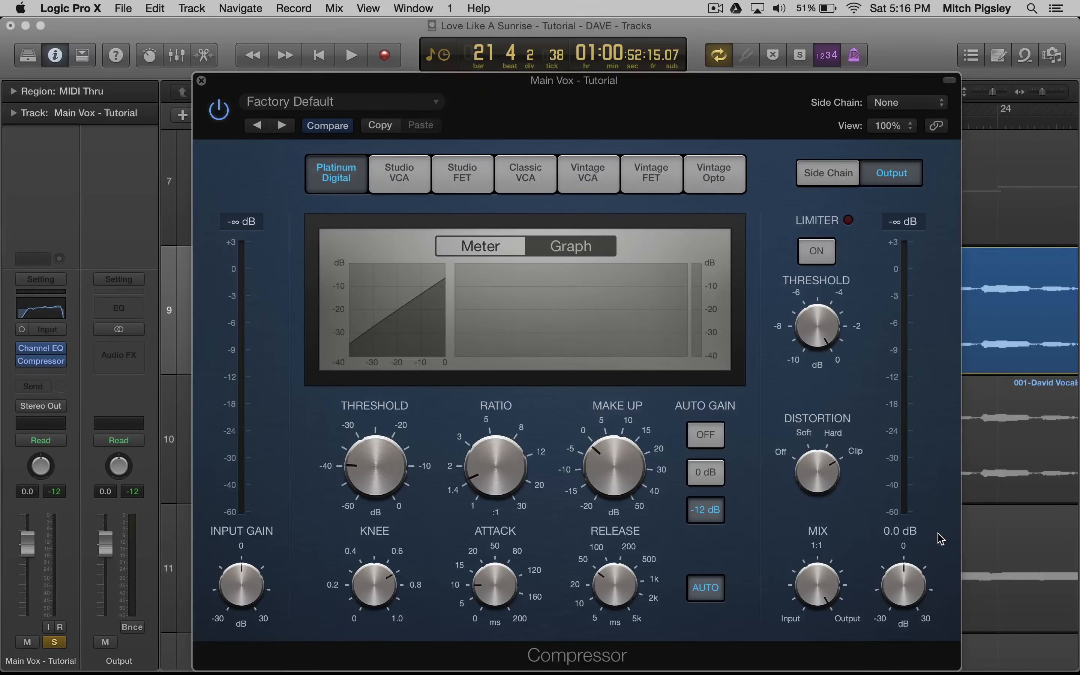
Raise the compressor's output gain above 0 dB and turn Auto Gain off.
{"action": "mouse_move", "coordinate": [910, 589]}
{"action": "left_click_drag", "start_coordinate": [910, 585], "coordinate": [899, 562]}
{"action": "mouse_move", "coordinate": [845, 608]}
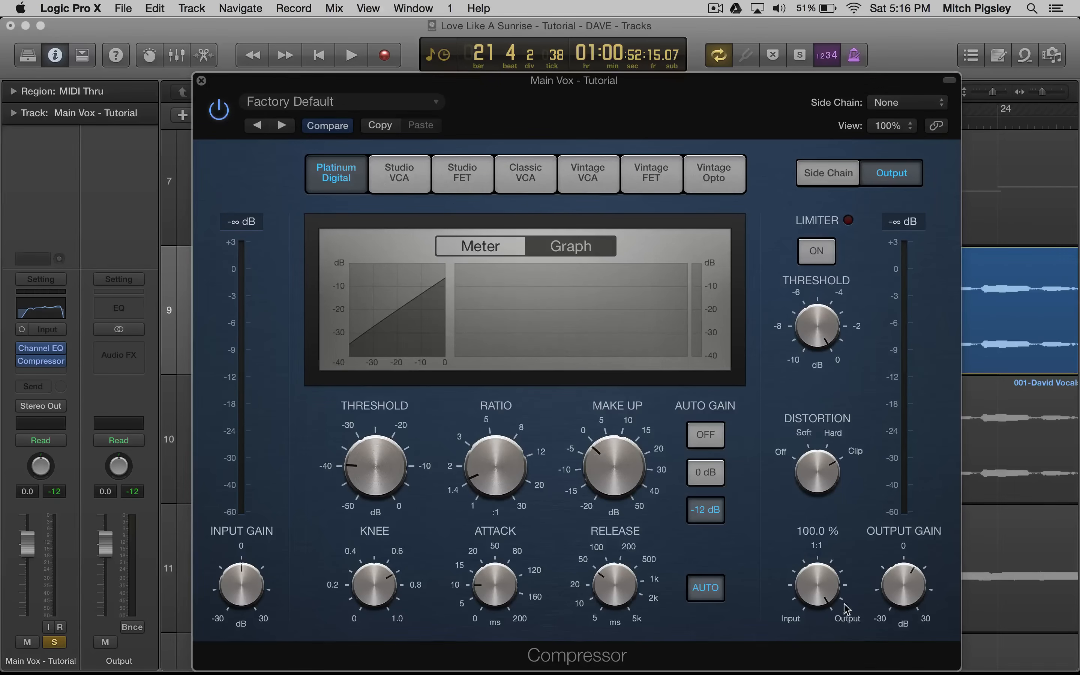
{"action": "left_click", "coordinate": [705, 435]}
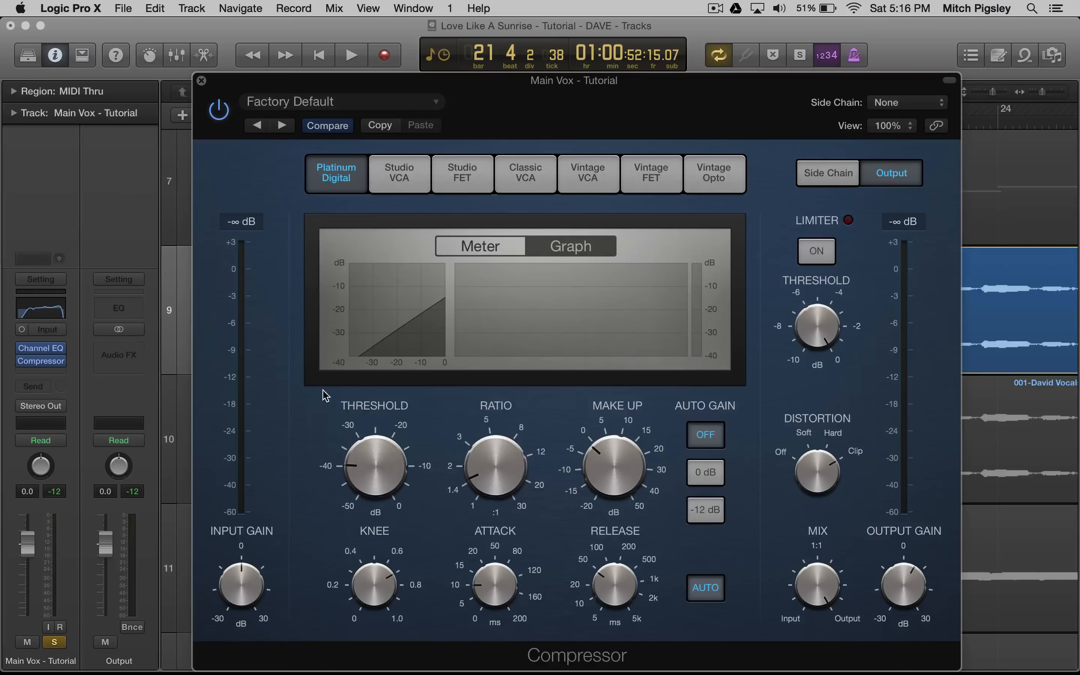
Play a short passage of the vocal to examine the compressor's gain reduction on the graph, and stop playback.
{"action": "key", "text": "space"}
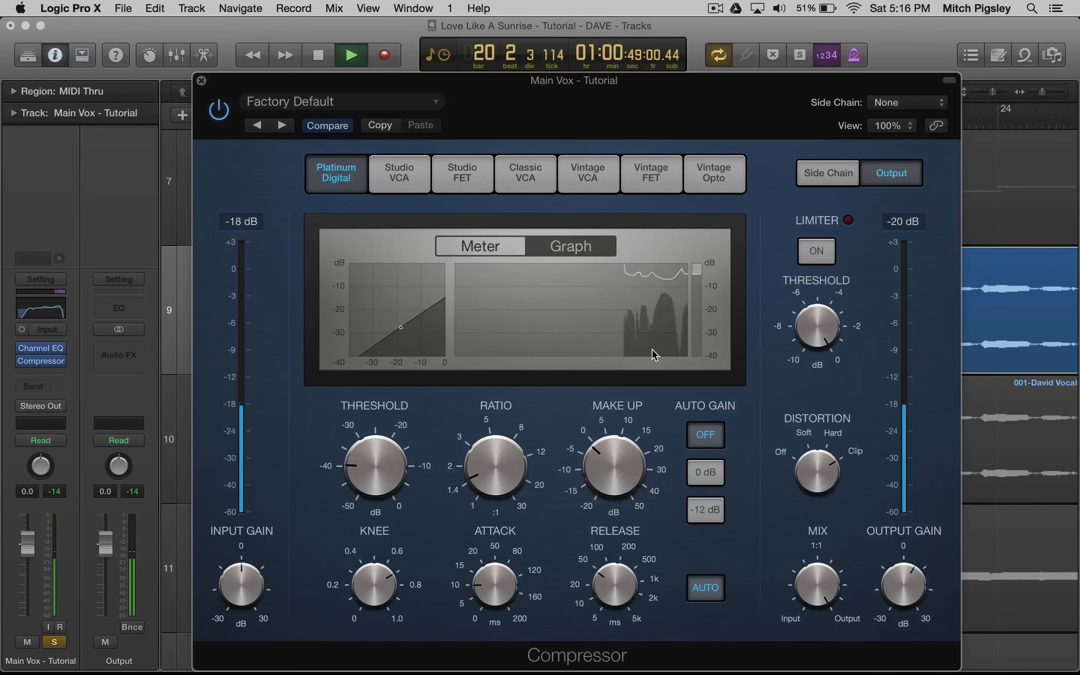
{"action": "key", "text": "space"}
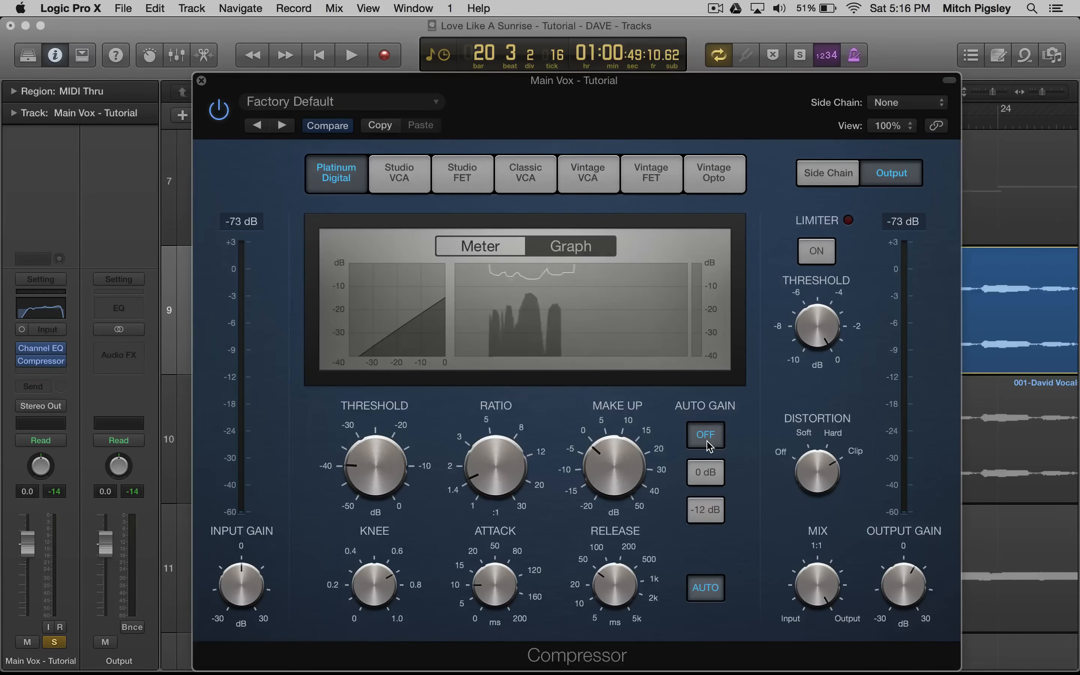
{"action": "mouse_move", "coordinate": [903, 585]}
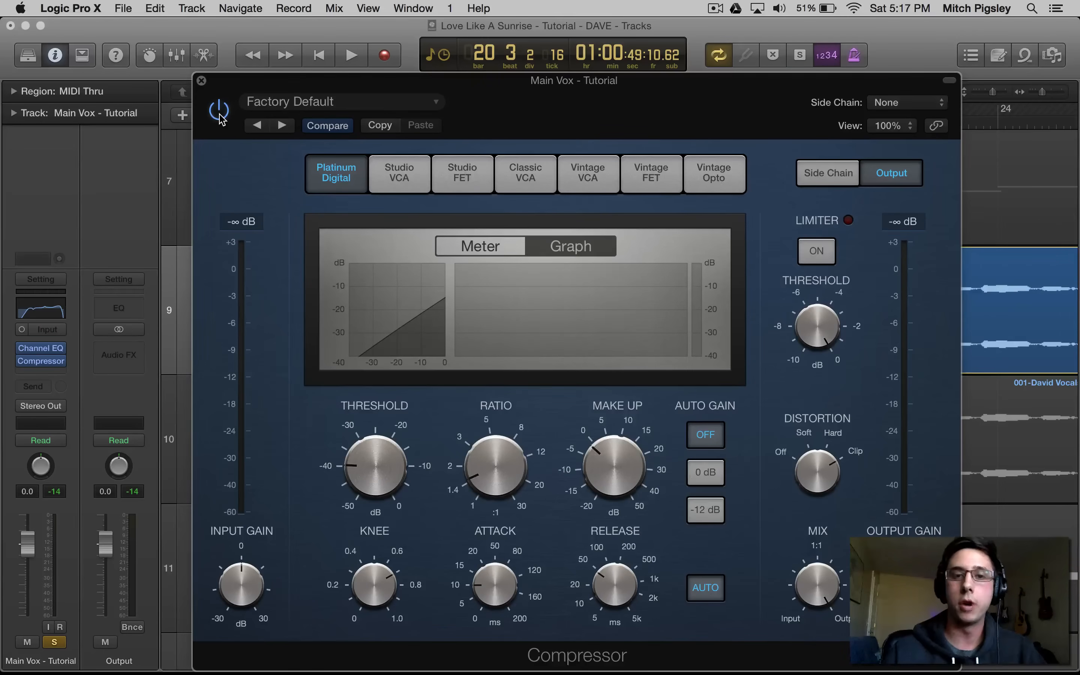
Compare the playing vocal with the compressor bypassed and re-enabled, and close the compressor window.
{"action": "key", "text": "space"}
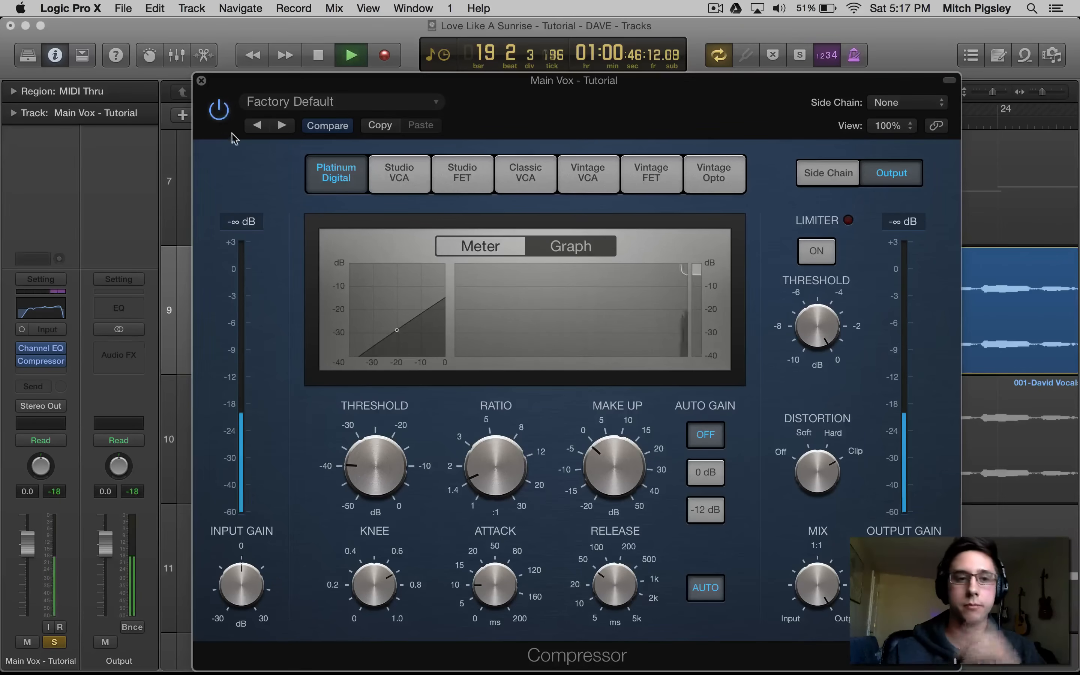
{"action": "left_click", "coordinate": [219, 110]}
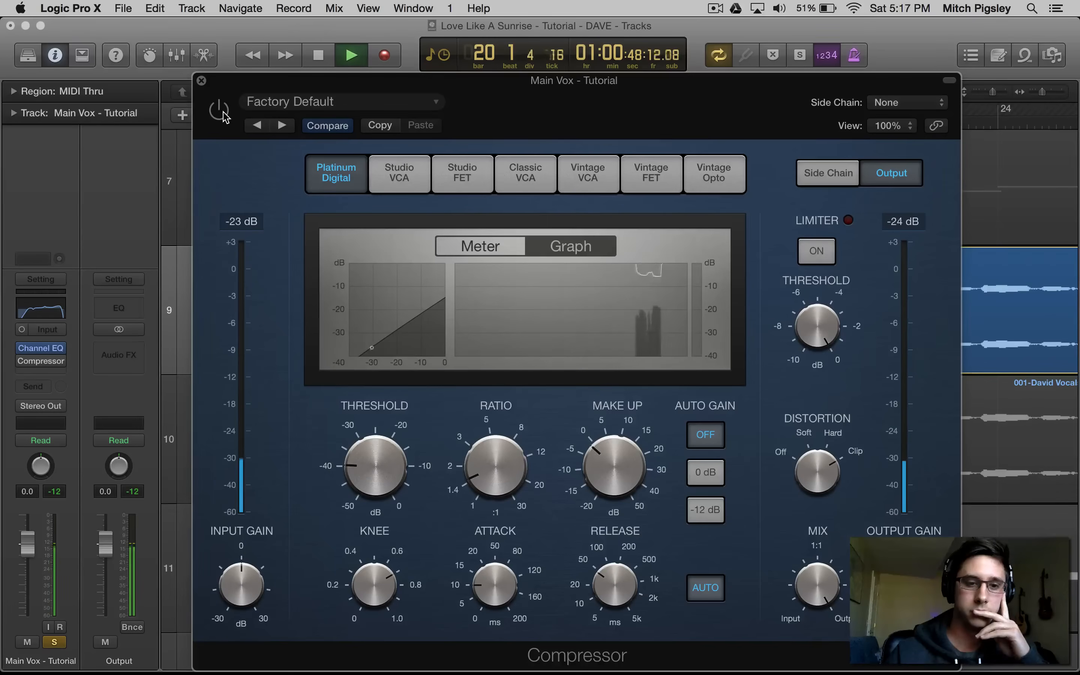
{"action": "left_click", "coordinate": [223, 115]}
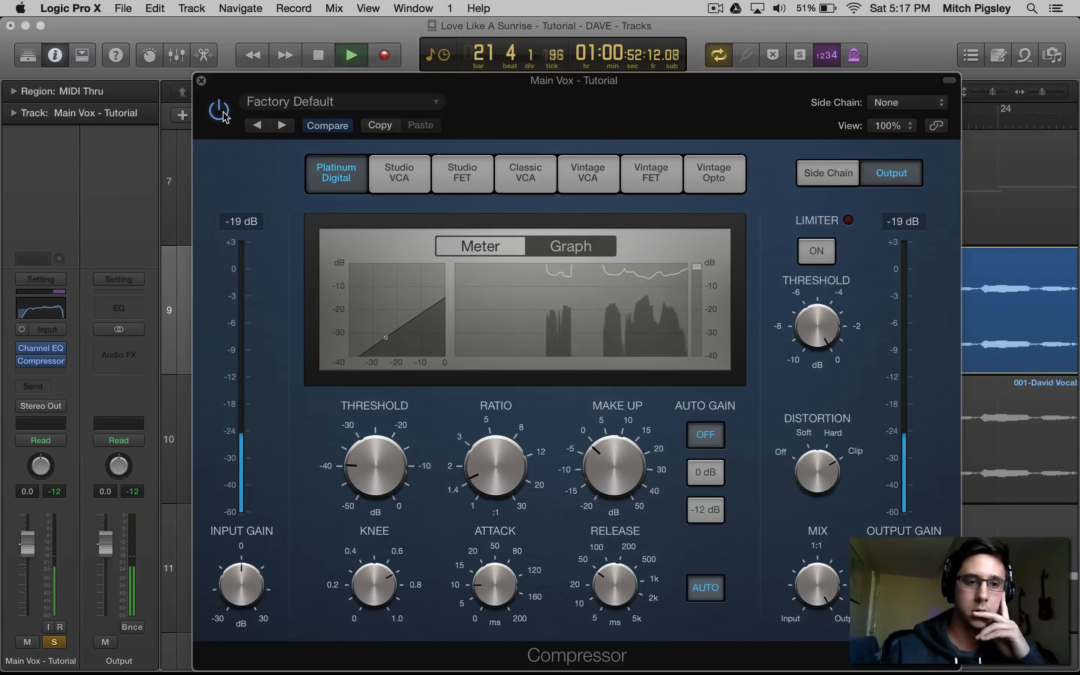
{"action": "left_click_drag", "start_coordinate": [211, 85], "coordinate": [190, 66]}
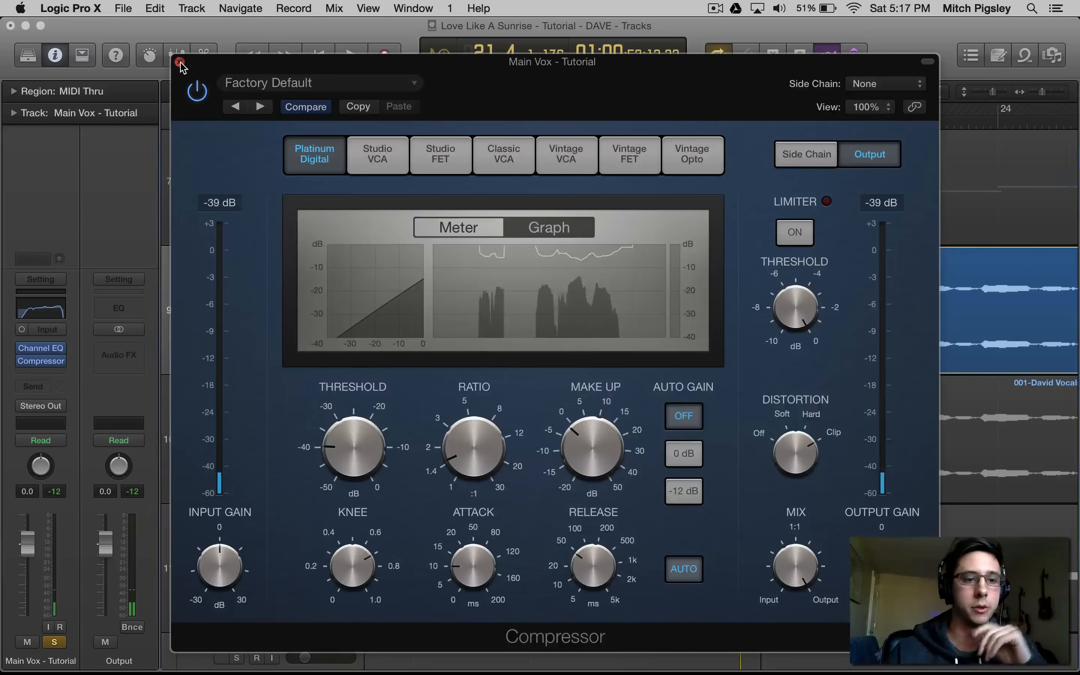
{"action": "left_click", "coordinate": [179, 61]}
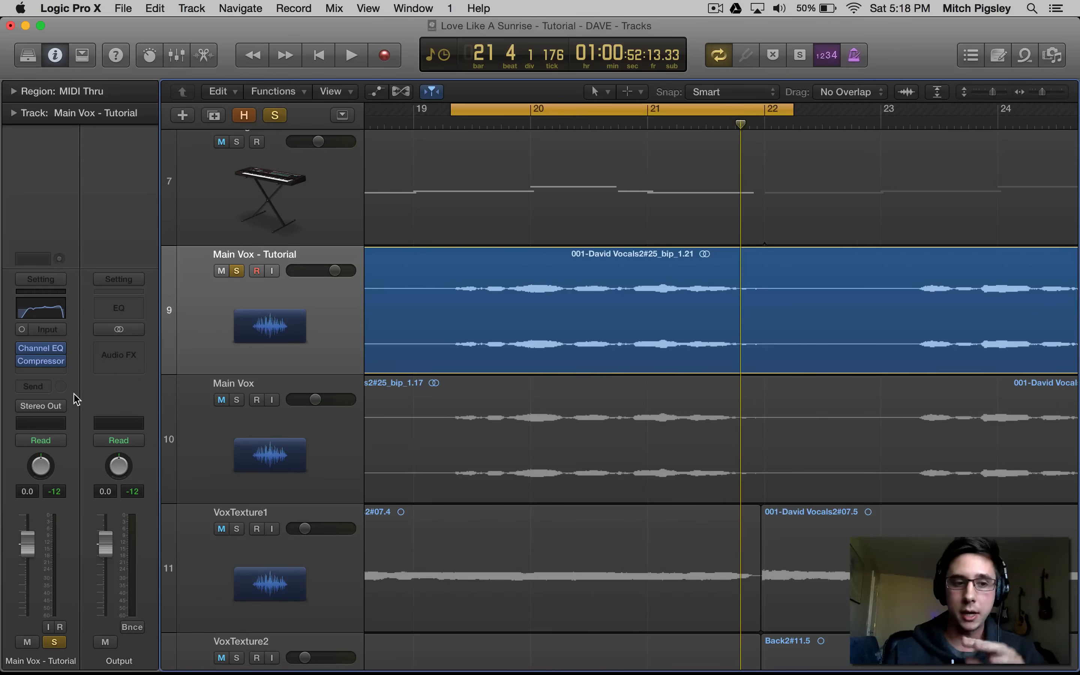
Add a send to Bus 4 on the Main Vox - Tutorial channel.
{"action": "left_click", "coordinate": [42, 387]}
{"action": "mouse_move", "coordinate": [81, 467]}
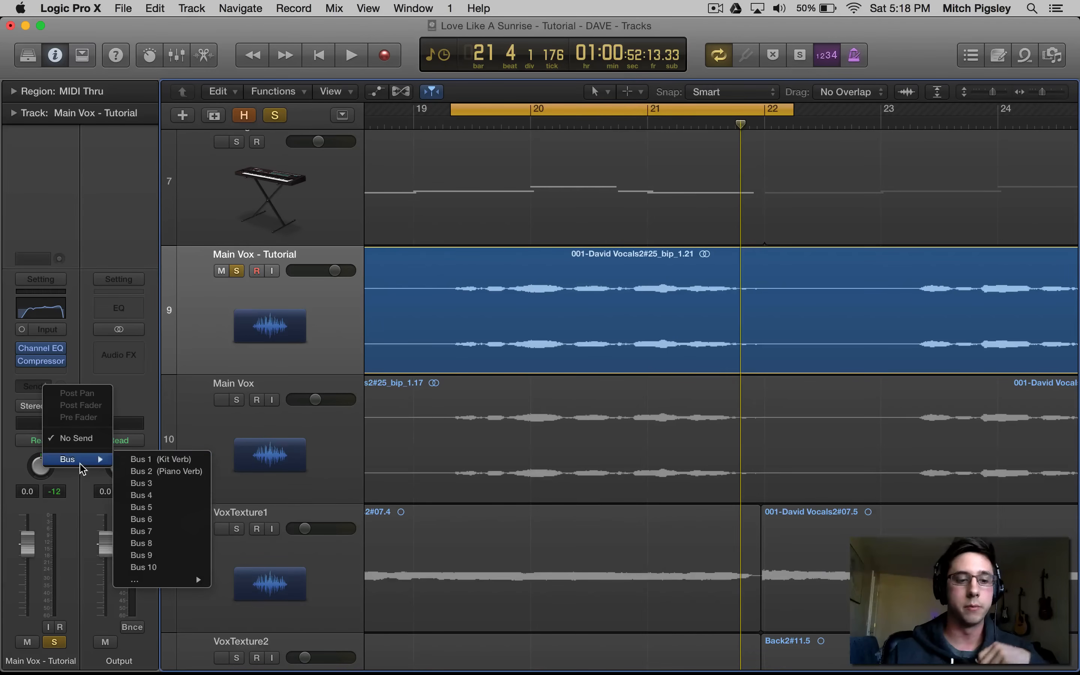
{"action": "left_click", "coordinate": [168, 495]}
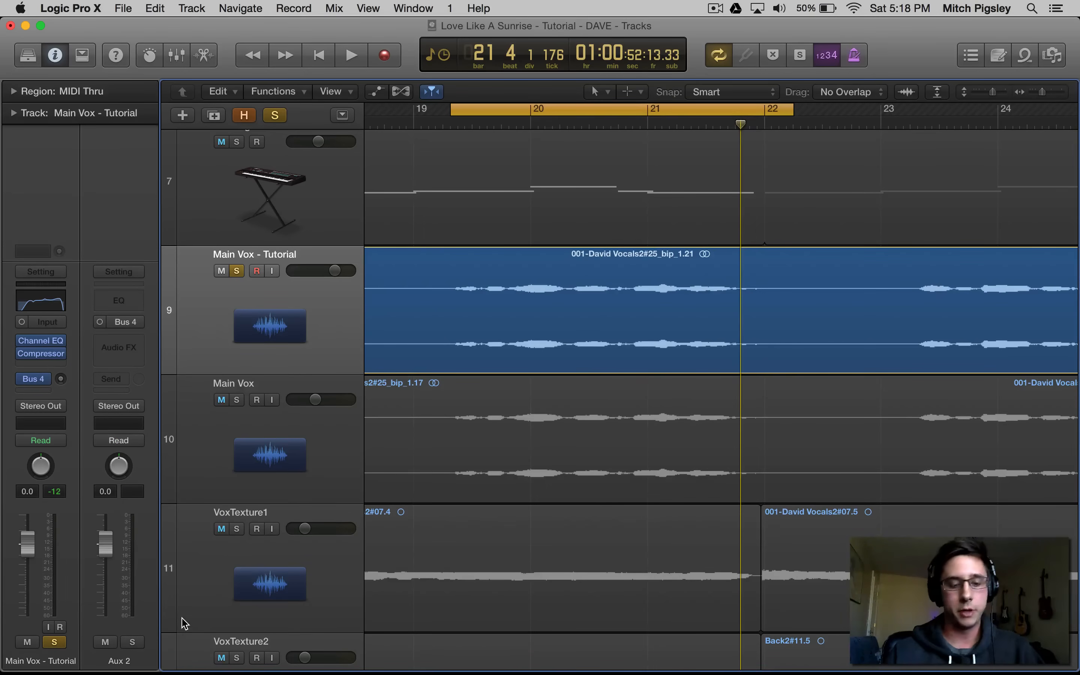
Show the mixer enlarged to reveal the effect and send slots, and select the Aux 2 channel fed by Bus 4.
{"action": "key", "text": "x"}
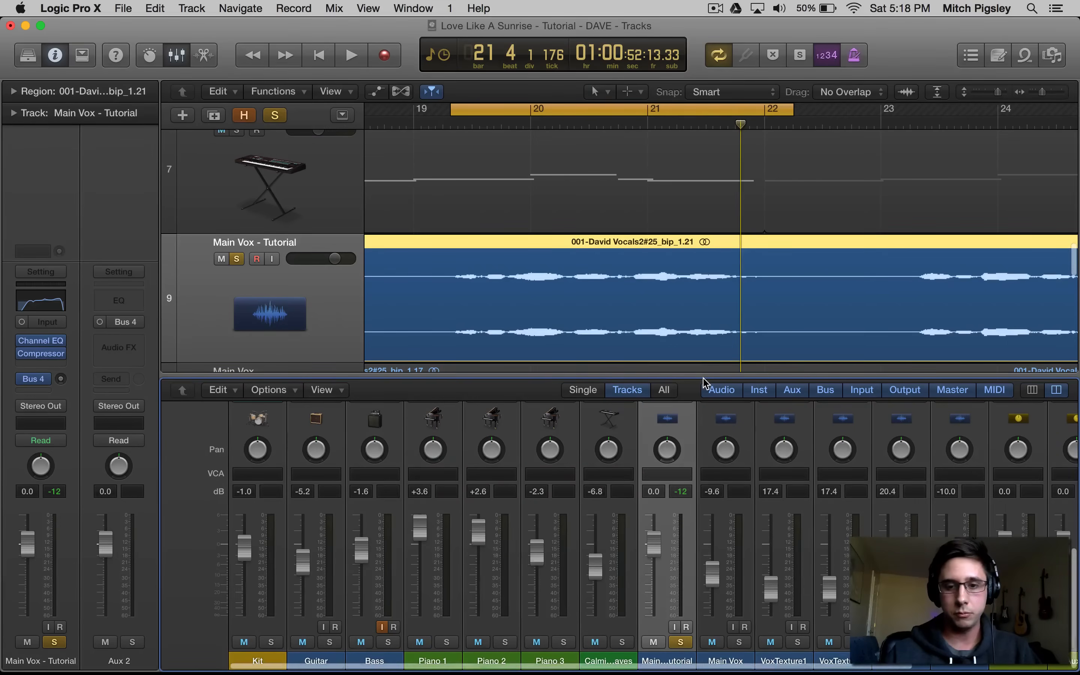
{"action": "left_click_drag", "start_coordinate": [709, 375], "coordinate": [709, 149]}
{"action": "scroll", "coordinate": [817, 423], "scroll_direction": "right", "scroll_amount": 5}
{"action": "scroll", "coordinate": [818, 423], "scroll_direction": "left", "scroll_amount": 3}
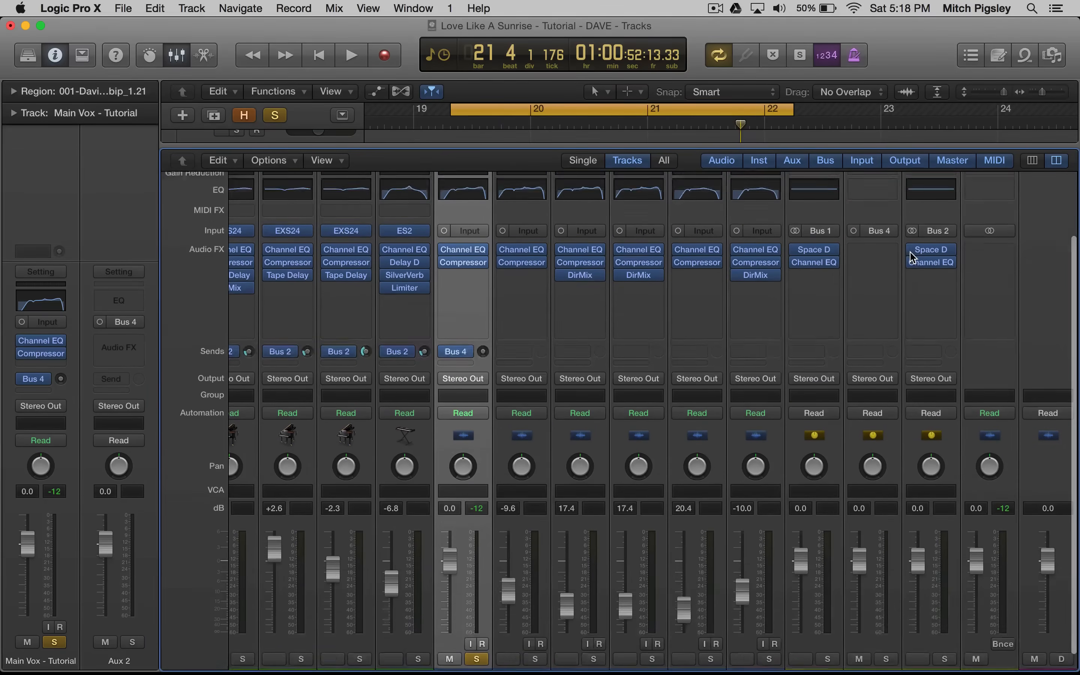
{"action": "left_click", "coordinate": [878, 235]}
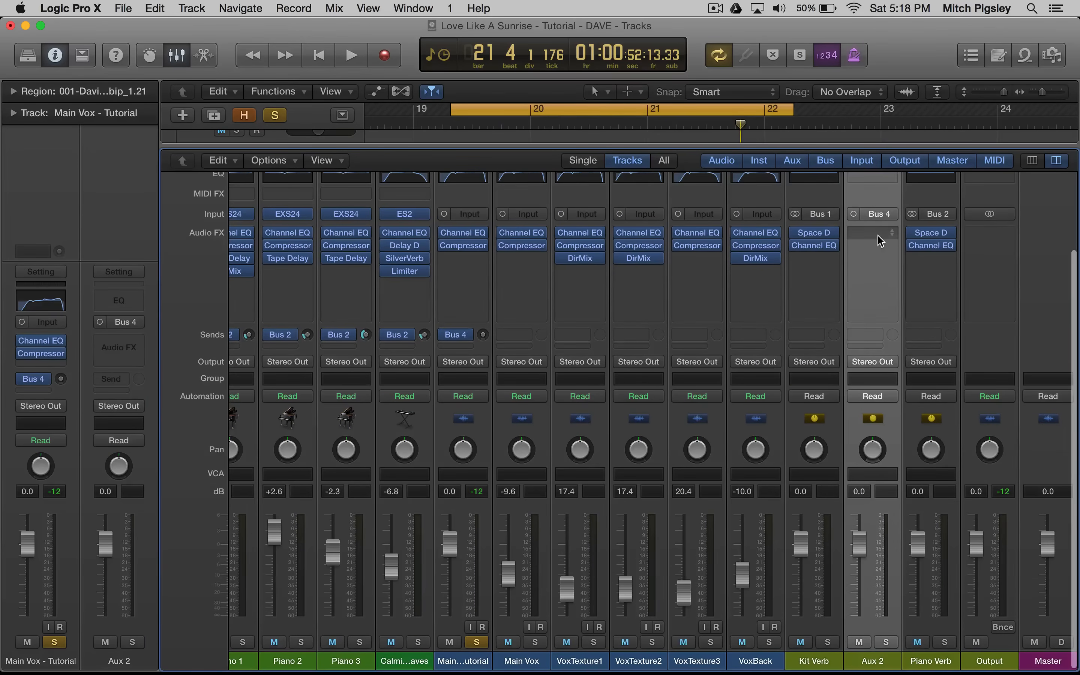
{"action": "left_click", "coordinate": [877, 235]}
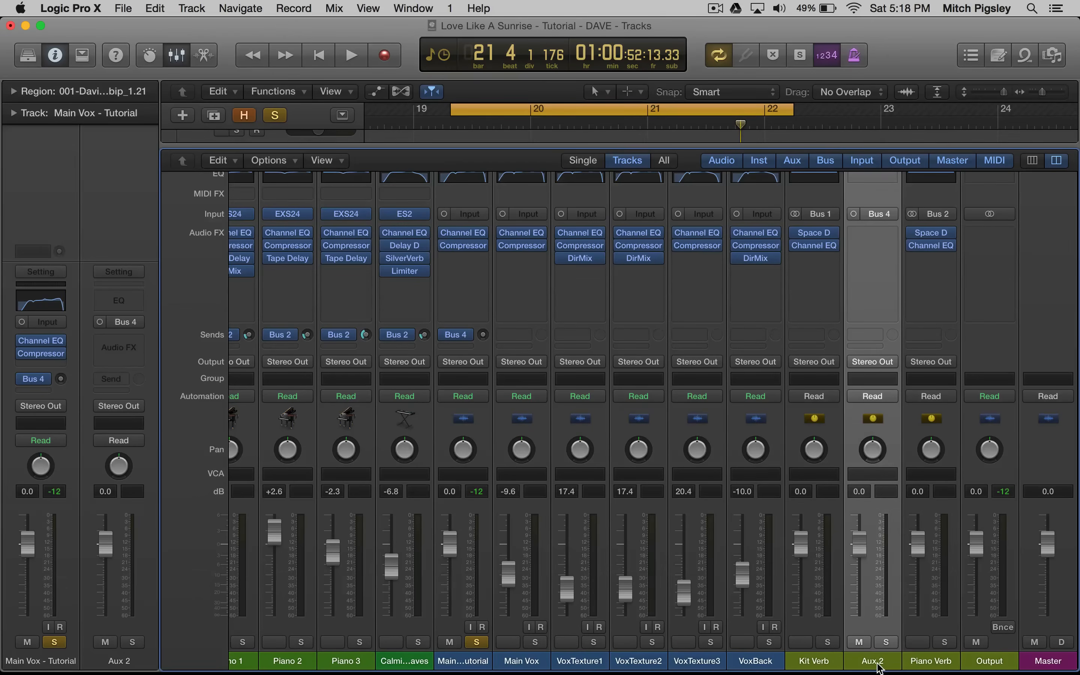
Rename the Aux 2 channel as Vox Reverb.
{"action": "double_click", "coordinate": [875, 661]}
{"action": "type", "text": "Vox"}
{"action": "type", "text": " Verb"}
{"action": "key", "text": "Return"}
Insert a Channel EQ on the Vox Reverb channel and close its window.
{"action": "scroll", "coordinate": [871, 230], "scroll_direction": "up", "scroll_amount": 1}
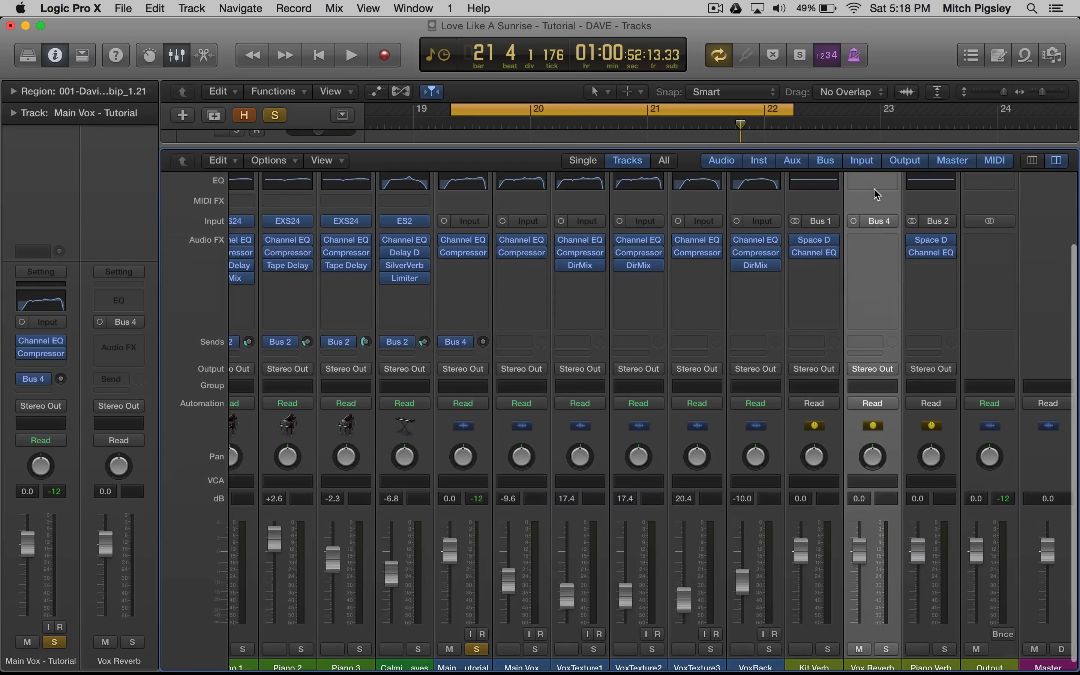
{"action": "left_click", "coordinate": [874, 188]}
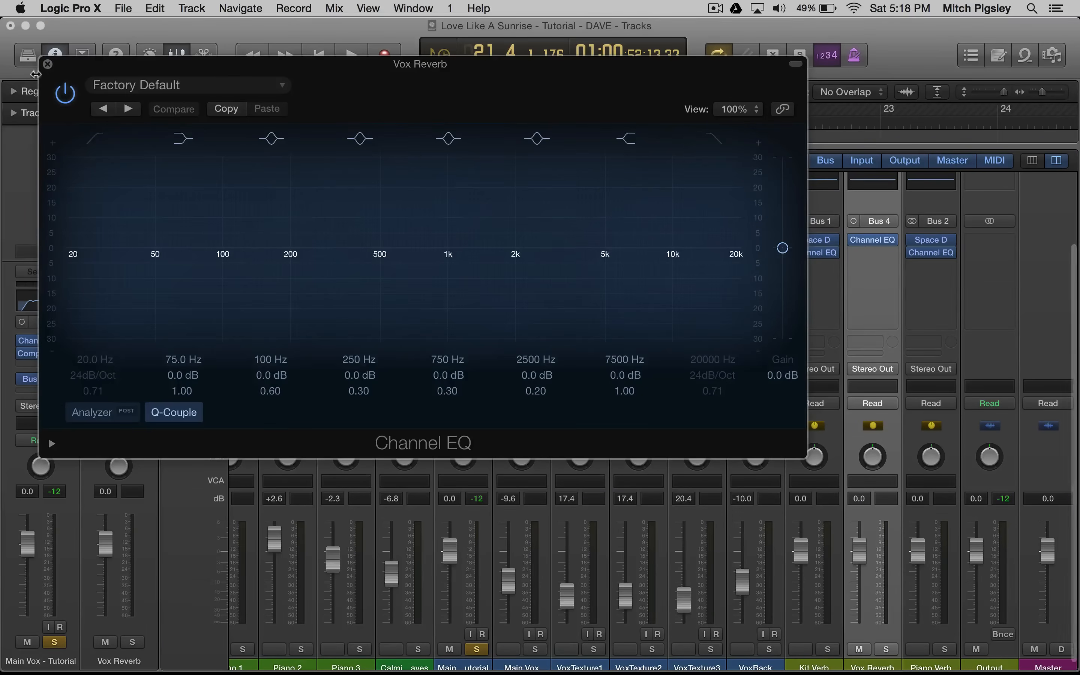
{"action": "left_click", "coordinate": [47, 64]}
Insert a Space Designer reverb below the Channel EQ on the Vox Reverb channel.
{"action": "left_click", "coordinate": [877, 254]}
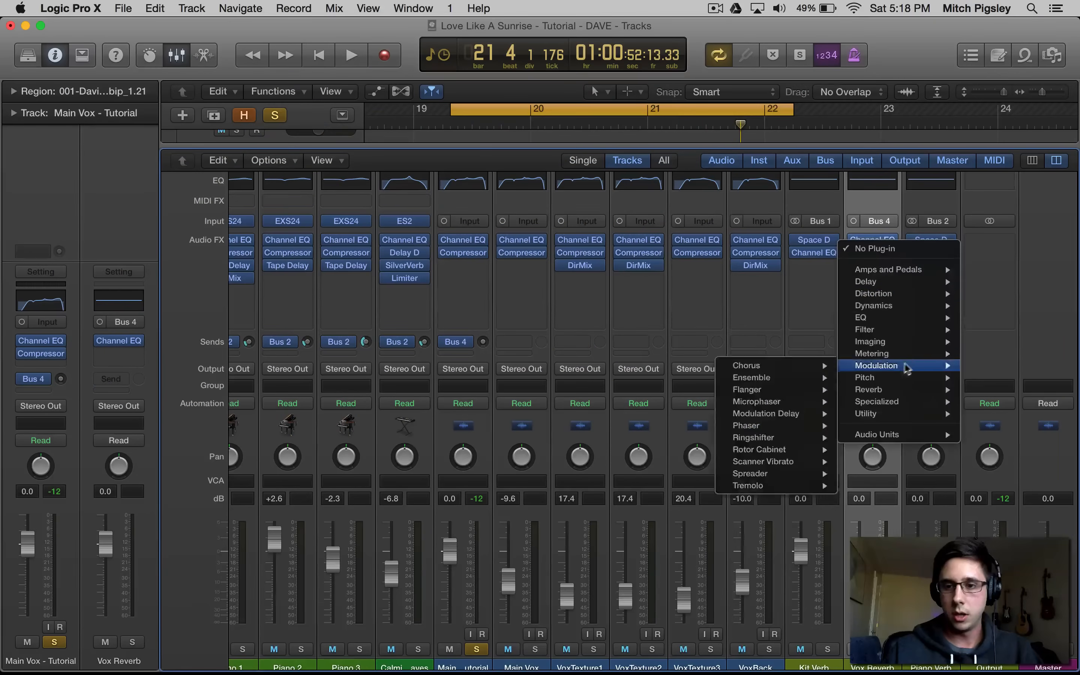
{"action": "mouse_move", "coordinate": [871, 389]}
{"action": "mouse_move", "coordinate": [768, 426]}
{"action": "left_click", "coordinate": [679, 440]}
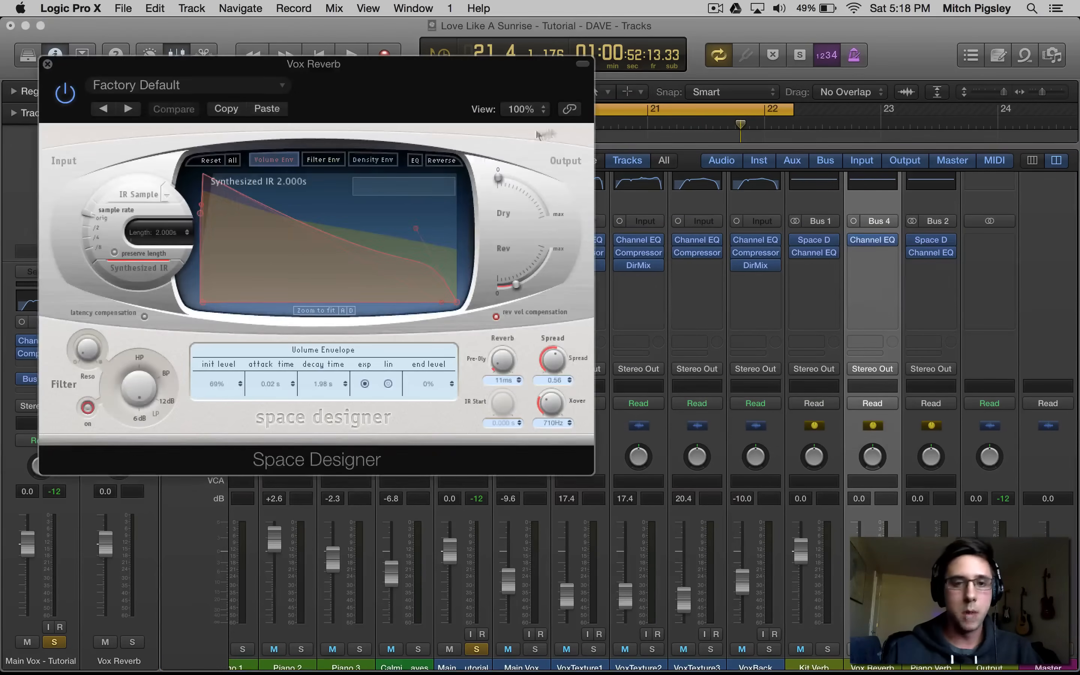
{"action": "left_click_drag", "start_coordinate": [268, 63], "coordinate": [550, 113]}
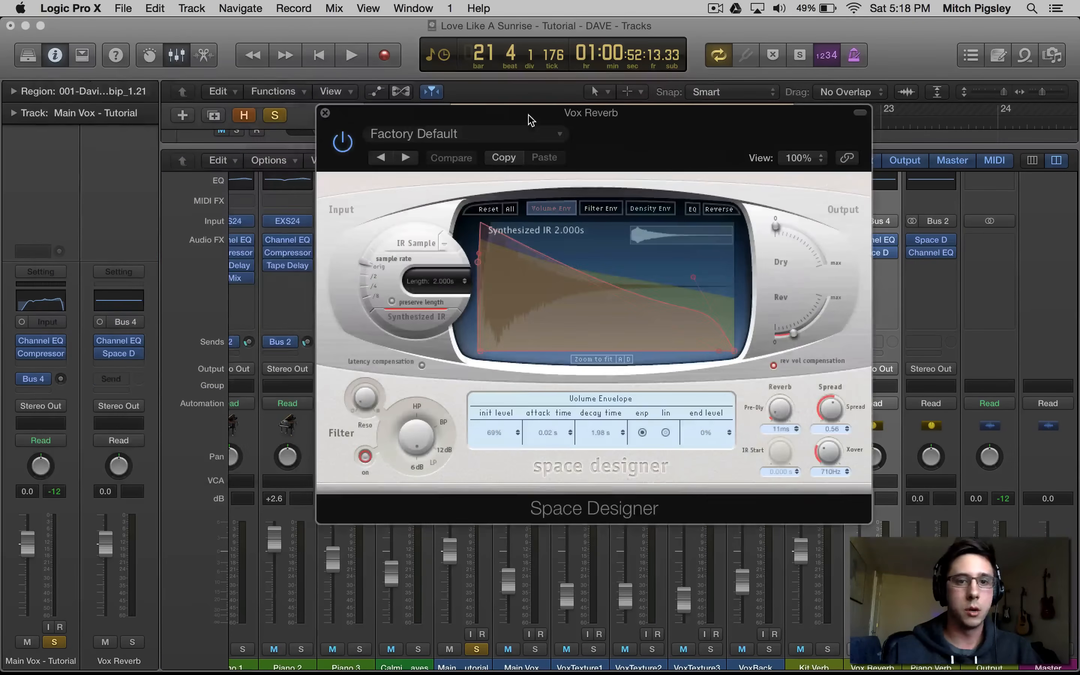
Load the 1.4s Ice Plate preset from the medium-space plate reverbs into Space Designer.
{"action": "left_click", "coordinate": [485, 138]}
{"action": "mouse_move", "coordinate": [488, 419]}
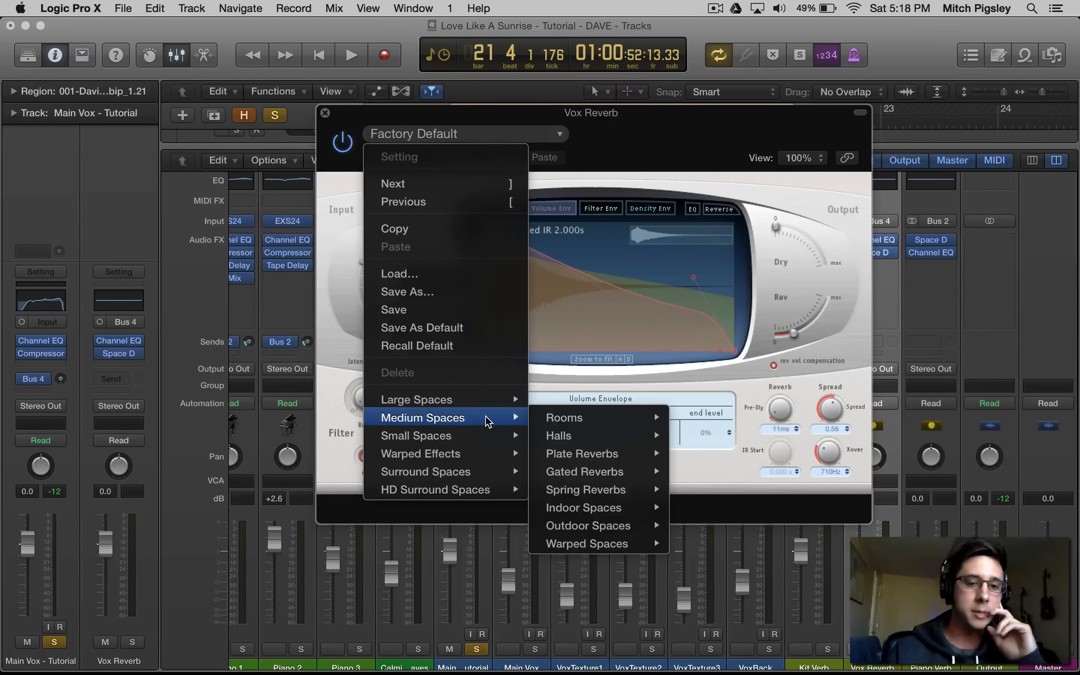
{"action": "mouse_move", "coordinate": [630, 453]}
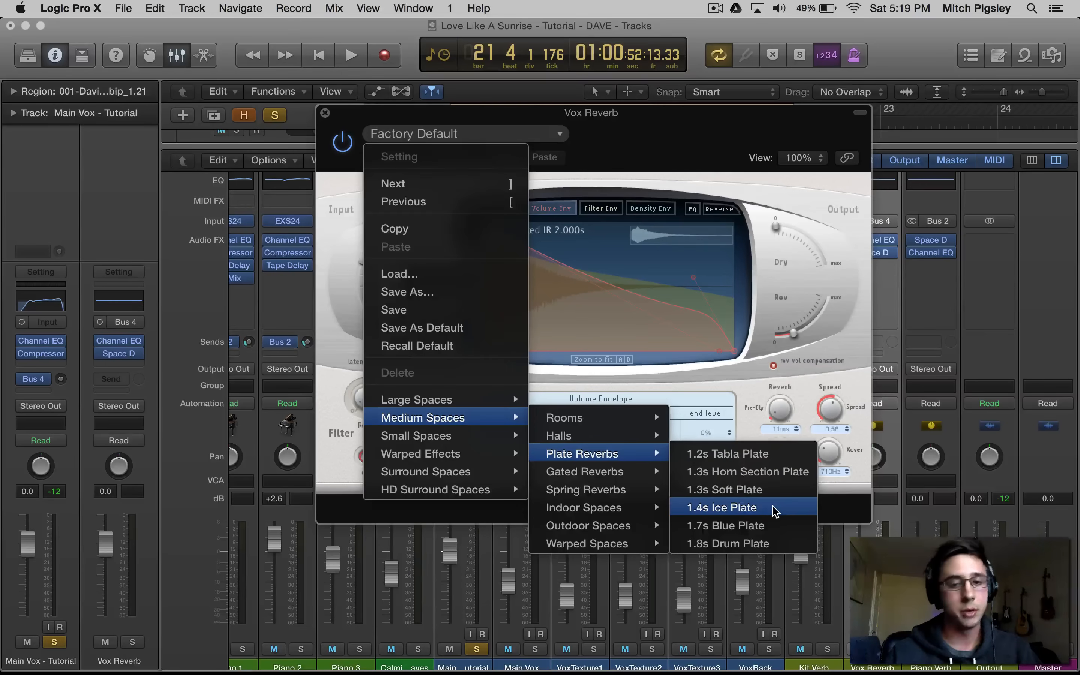
{"action": "left_click", "coordinate": [742, 508]}
Play the vocal briefly with the Space Designer window moved aside, stop playback and close the reverb window.
{"action": "left_click_drag", "start_coordinate": [547, 124], "coordinate": [378, 171]}
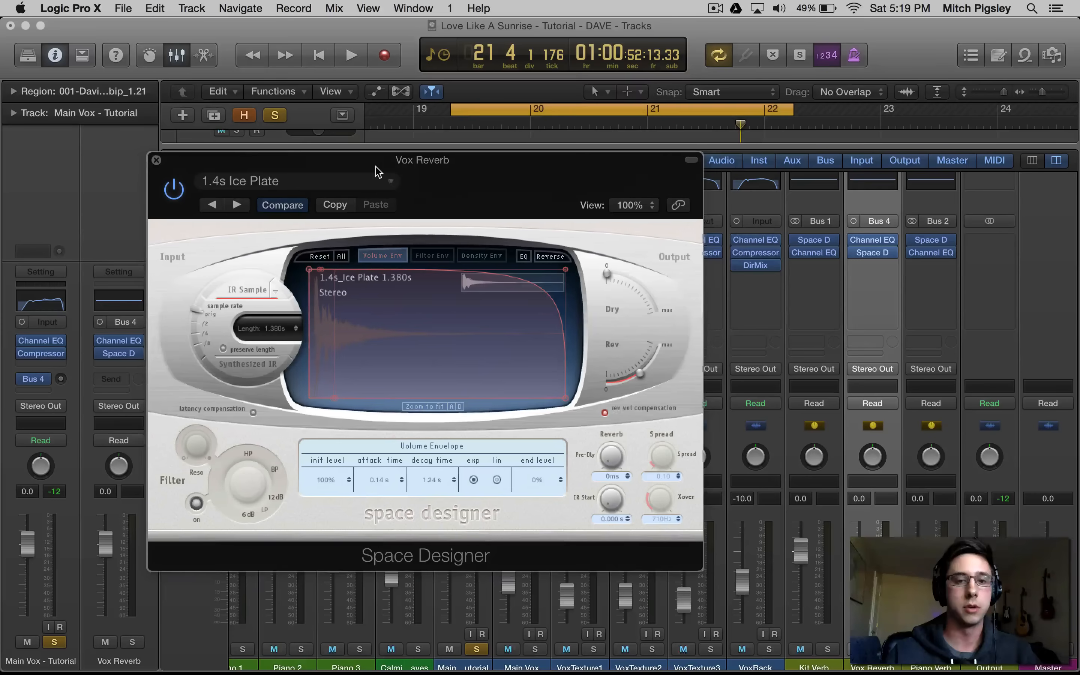
{"action": "left_click_drag", "start_coordinate": [472, 171], "coordinate": [709, 191]}
{"action": "key", "text": "space"}
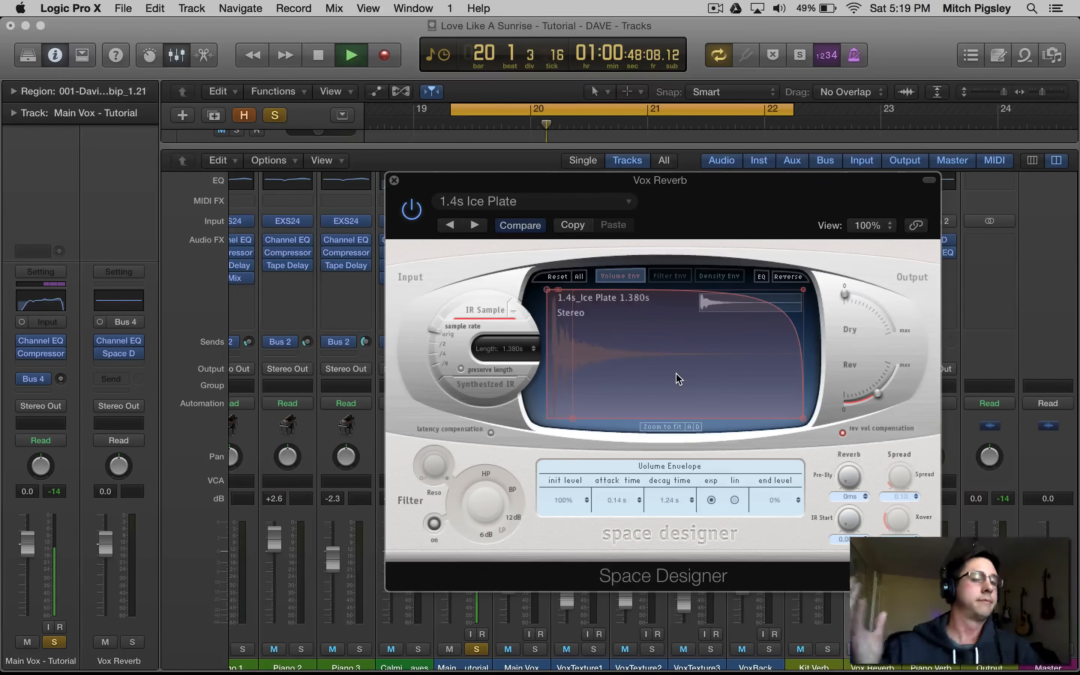
{"action": "key", "text": "space"}
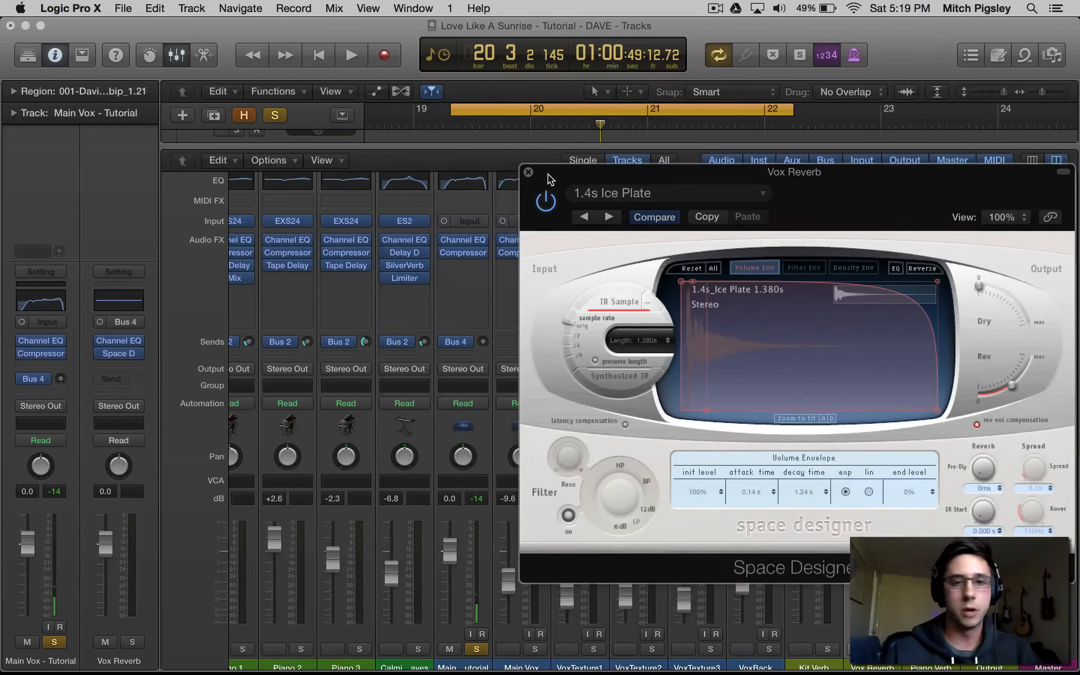
{"action": "left_click_drag", "start_coordinate": [413, 185], "coordinate": [387, 167]}
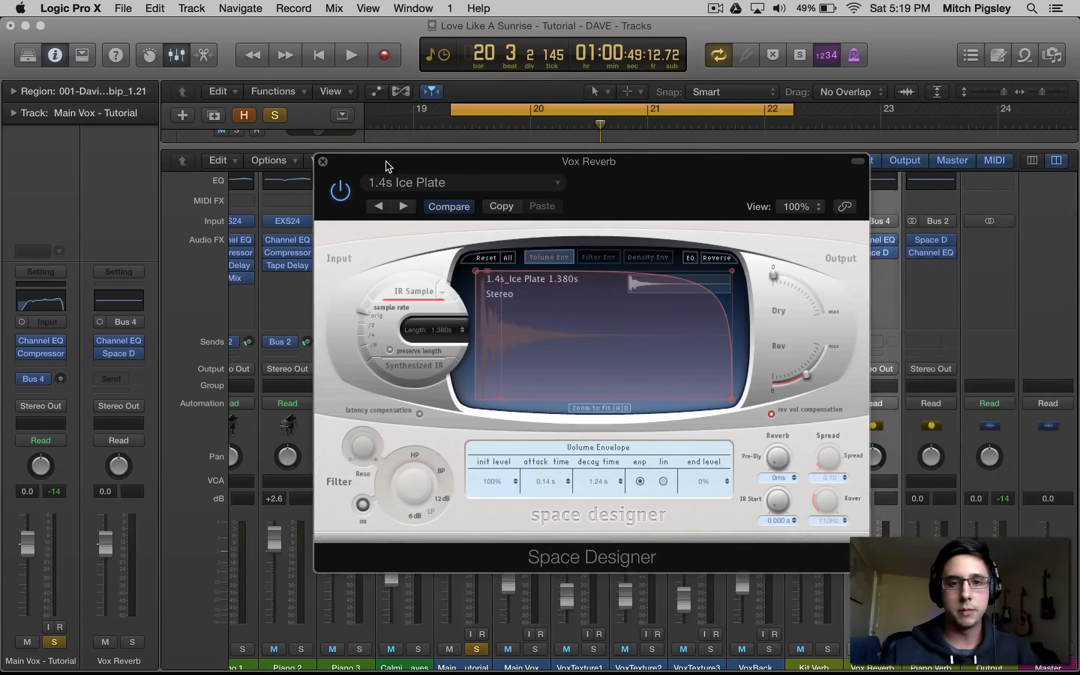
{"action": "left_click", "coordinate": [324, 161]}
Select the Main Vox - Tutorial channel in the mixer and raise its Bus 4 send level.
{"action": "scroll", "coordinate": [524, 453], "scroll_direction": "left", "scroll_amount": 10}
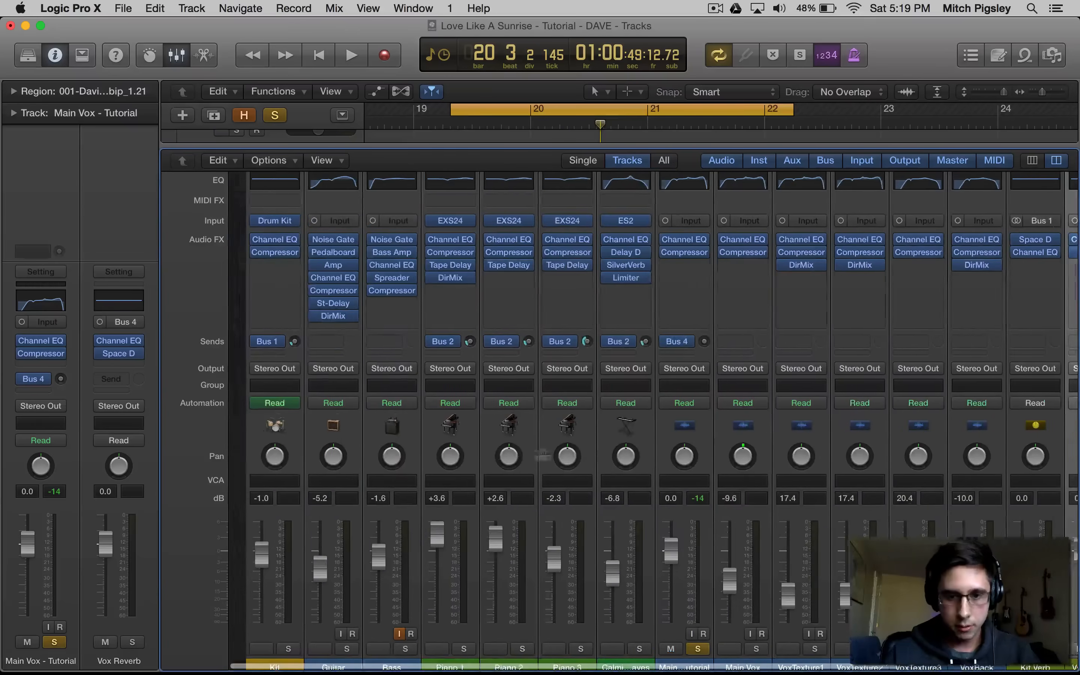
{"action": "scroll", "coordinate": [704, 474], "scroll_direction": "down", "scroll_amount": 3}
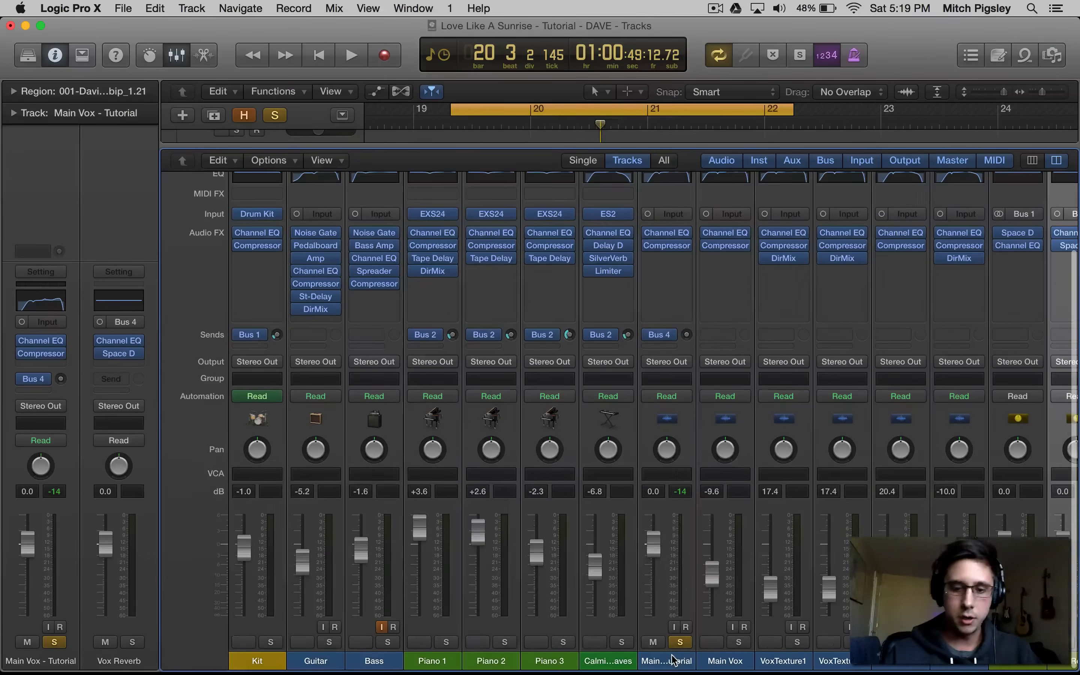
{"action": "left_click", "coordinate": [675, 659]}
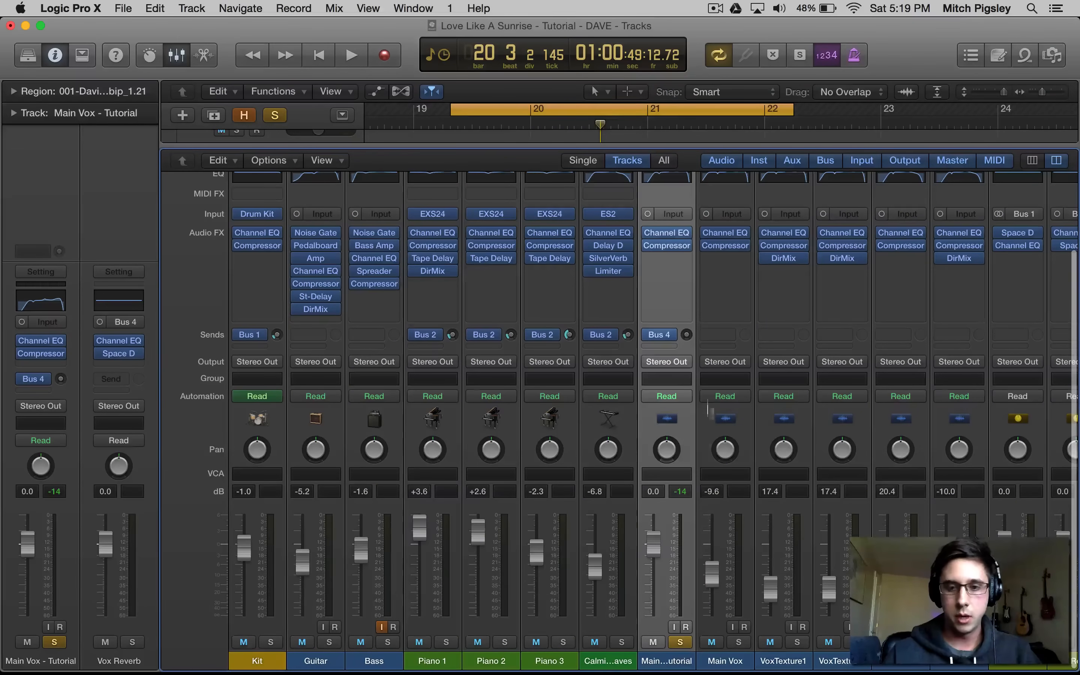
{"action": "left_click_drag", "start_coordinate": [687, 335], "coordinate": [674, 297]}
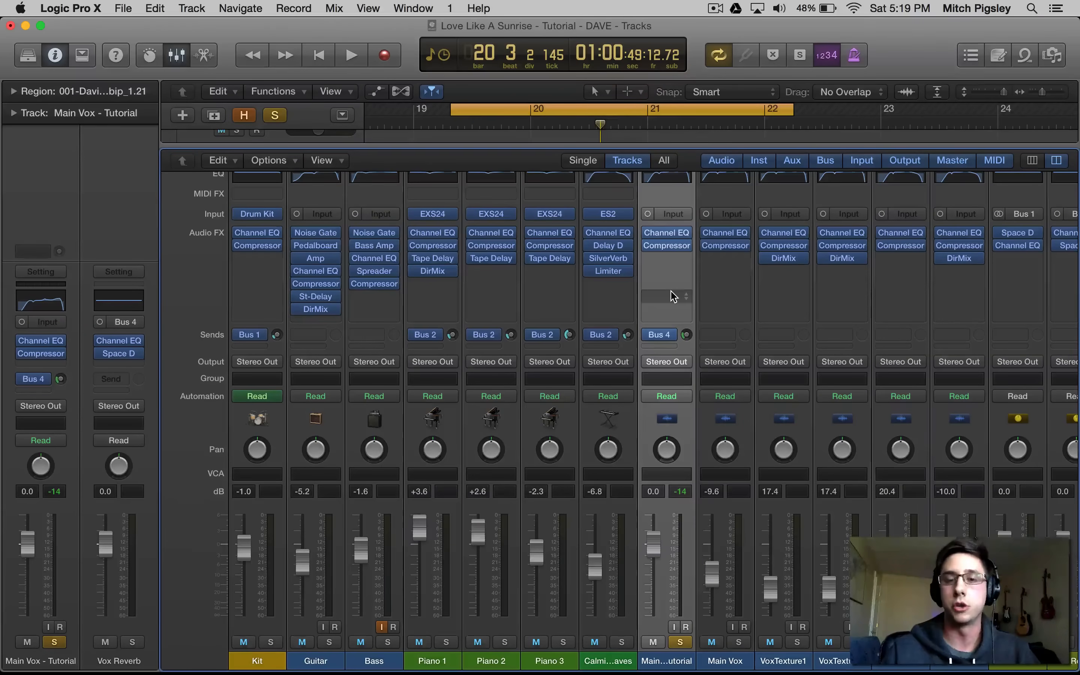
Set the vocal's Bus 4 send level to about -12.4 dB while the track plays, and stop playback.
{"action": "scroll", "coordinate": [674, 296], "scroll_direction": "up", "scroll_amount": 3}
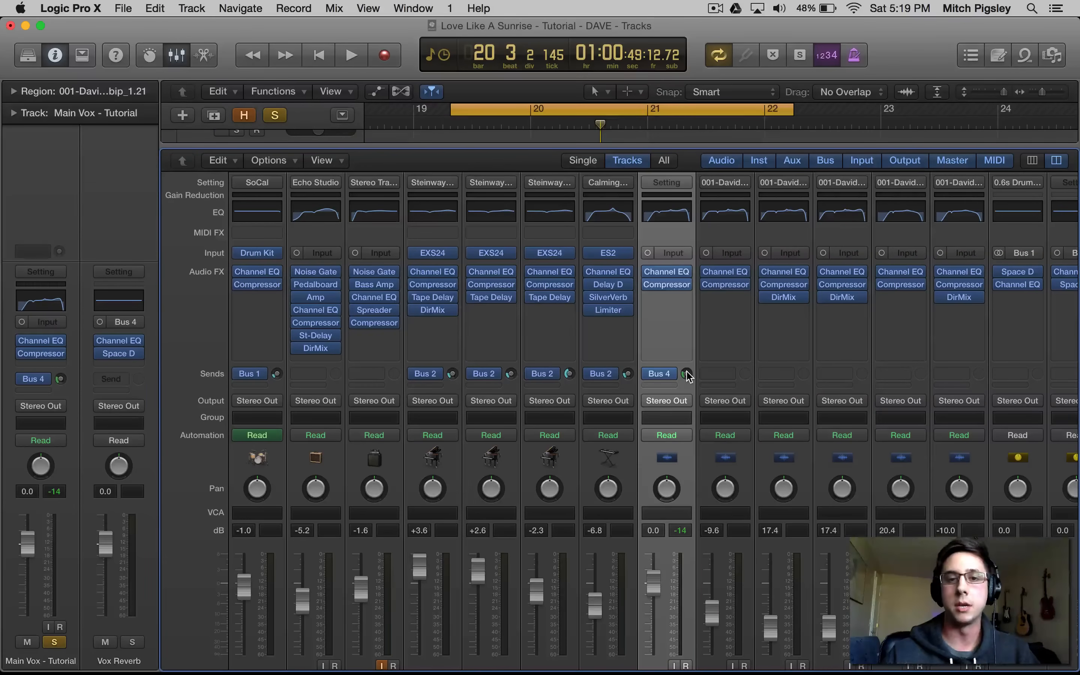
{"action": "scroll", "coordinate": [714, 437], "scroll_direction": "right", "scroll_amount": 2}
{"action": "key", "text": "space"}
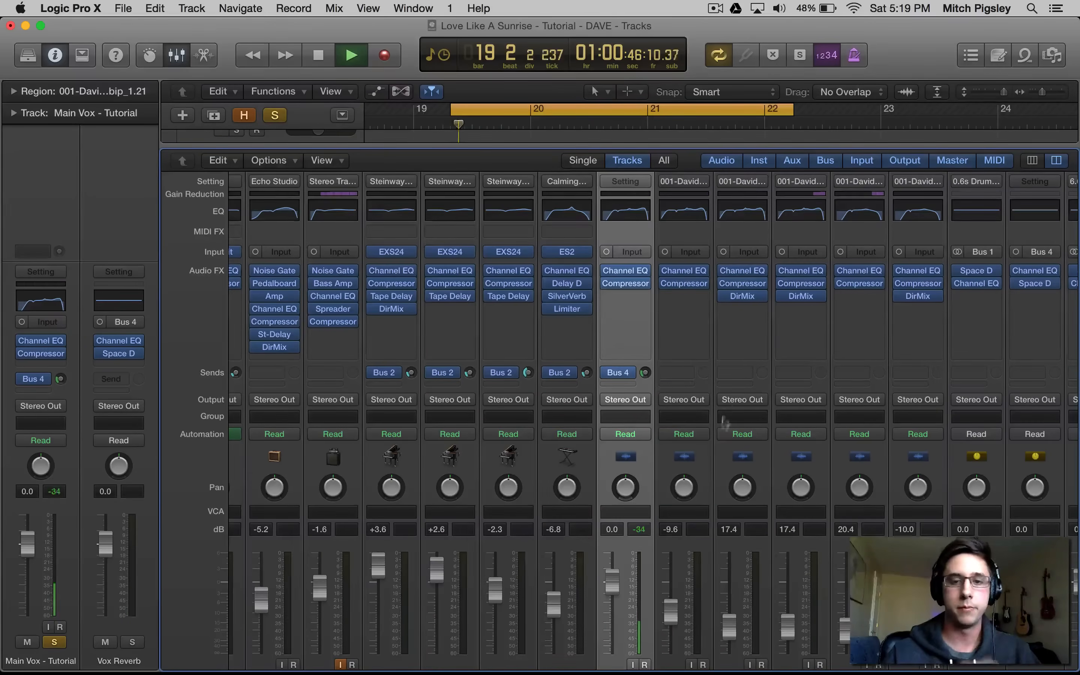
{"action": "left_click_drag", "start_coordinate": [649, 373], "coordinate": [648, 348]}
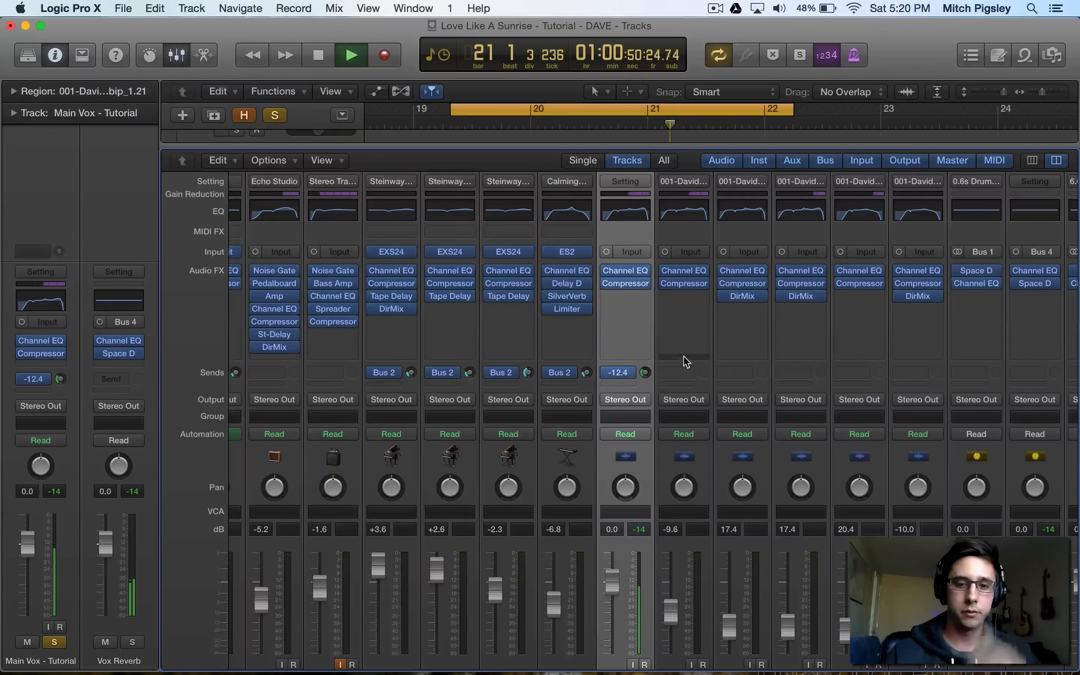
{"action": "key", "text": "space"}
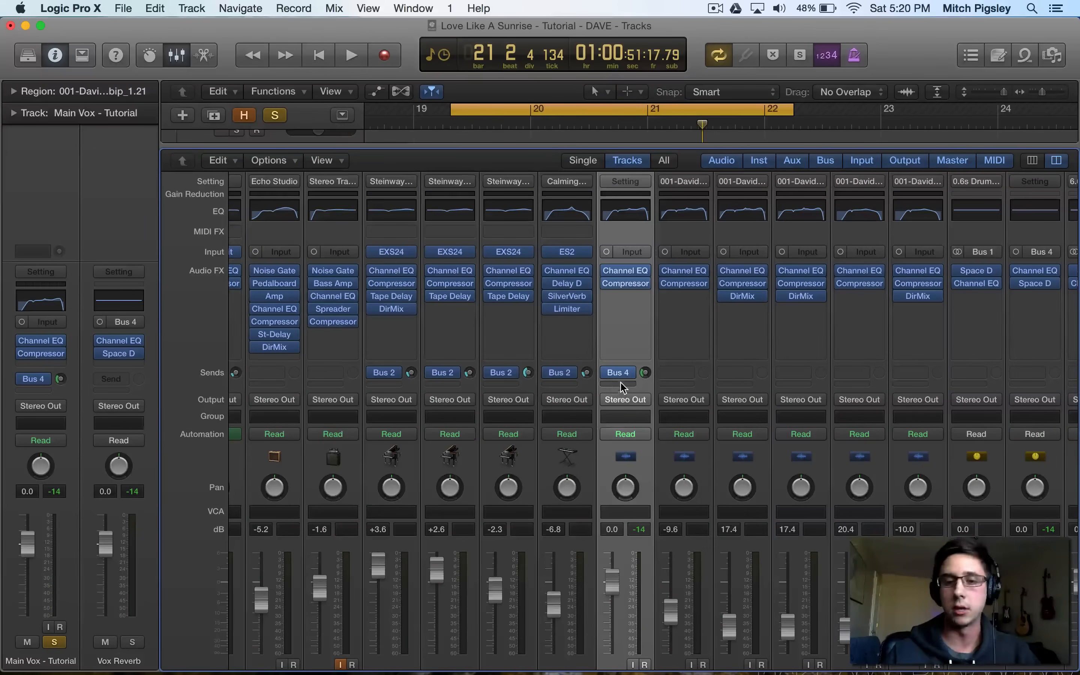
Add a Bus 5 send to the Main Vox - Tutorial channel and rename its aux channel as Vox Delay.
{"action": "left_click", "coordinate": [632, 387]}
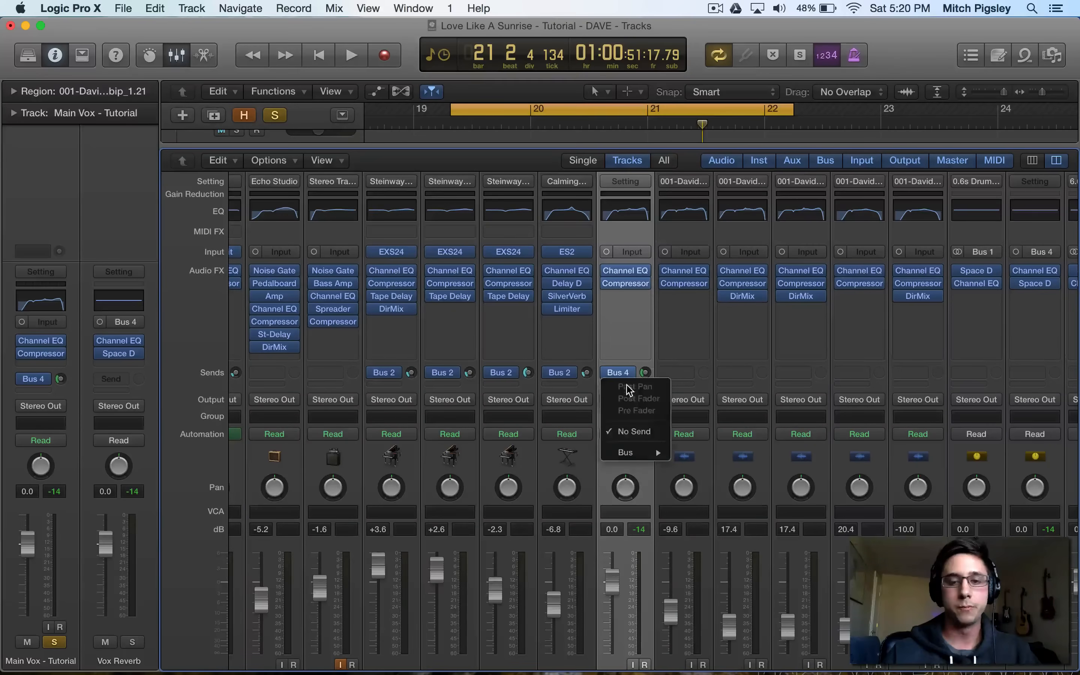
{"action": "mouse_move", "coordinate": [646, 459]}
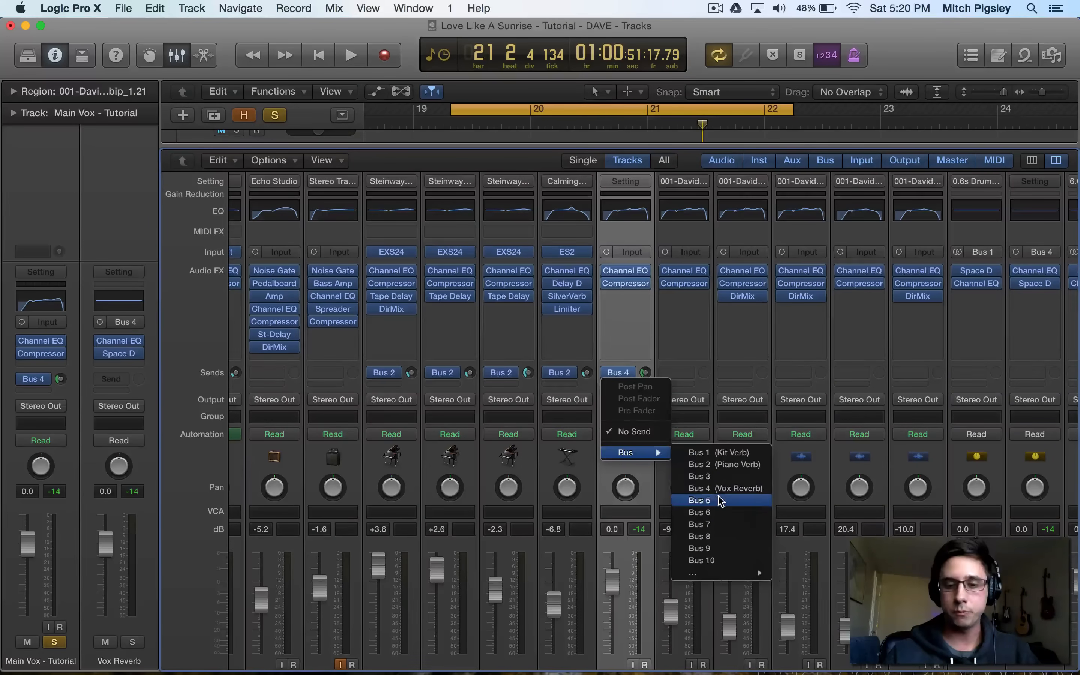
{"action": "left_click", "coordinate": [752, 500]}
{"action": "scroll", "coordinate": [721, 477], "scroll_direction": "down", "scroll_amount": 2}
{"action": "scroll", "coordinate": [721, 477], "scroll_direction": "right", "scroll_amount": 5}
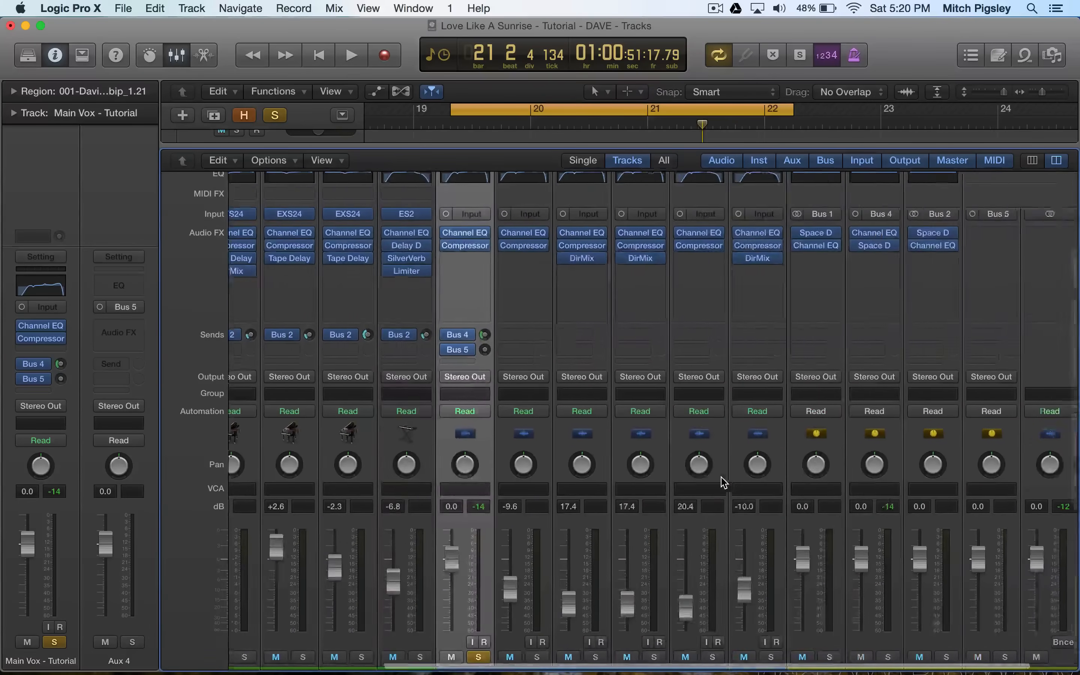
{"action": "double_click", "coordinate": [942, 661]}
{"action": "type", "text": "Vox Delay"}
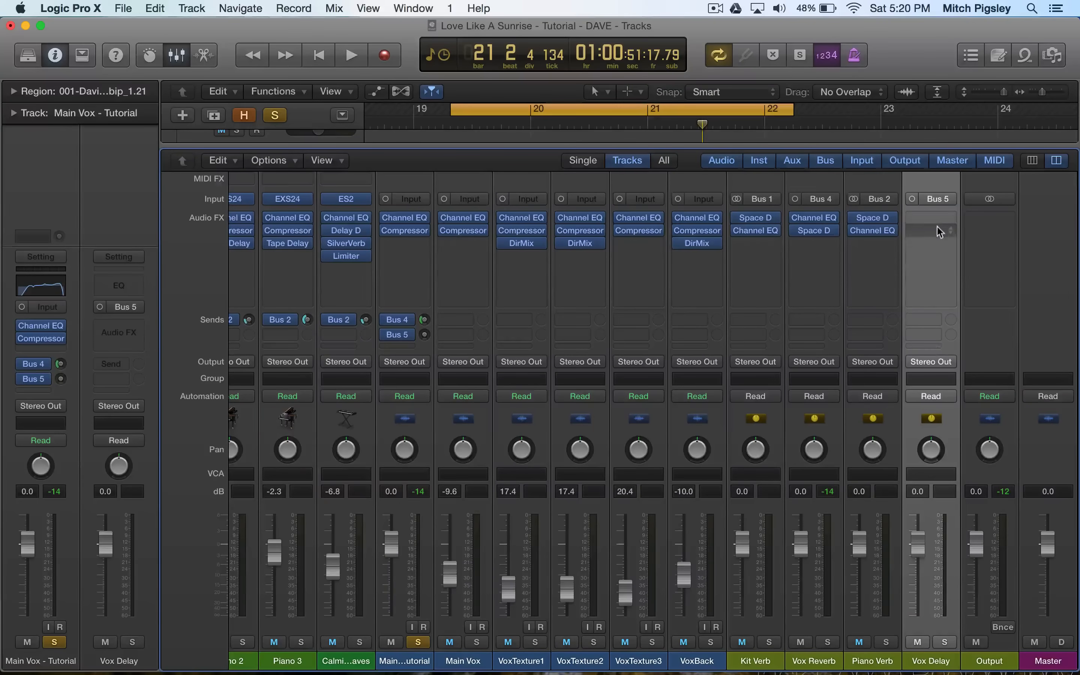
Insert a Channel EQ on the Vox Delay channel and close its window.
{"action": "scroll", "coordinate": [953, 208], "scroll_direction": "up", "scroll_amount": 2}
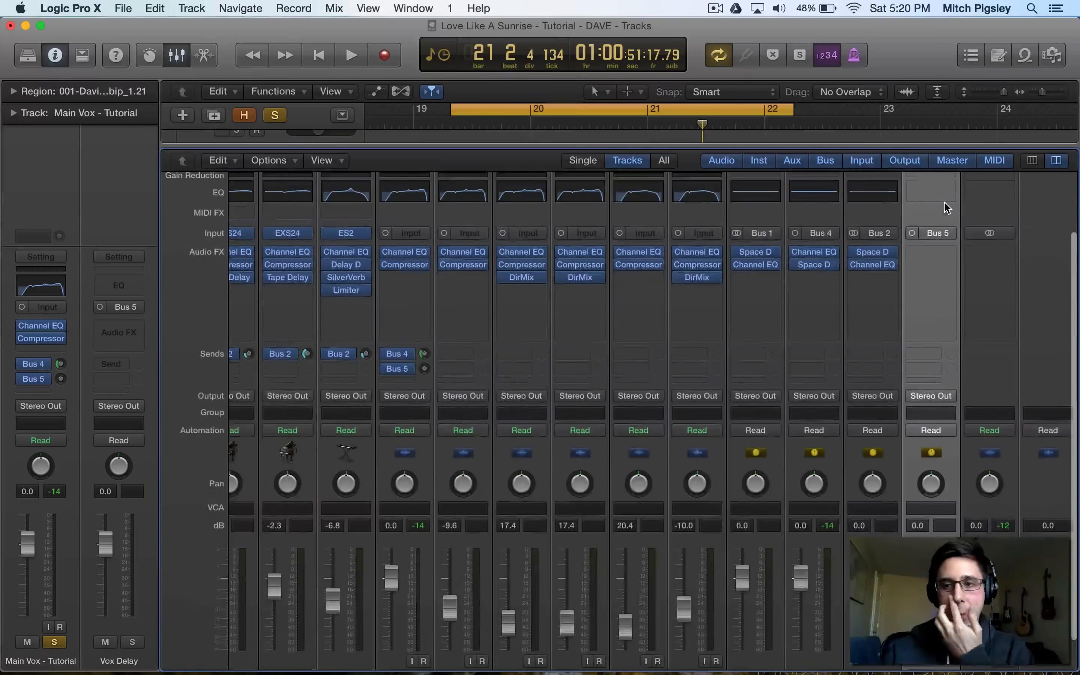
{"action": "left_click", "coordinate": [925, 188]}
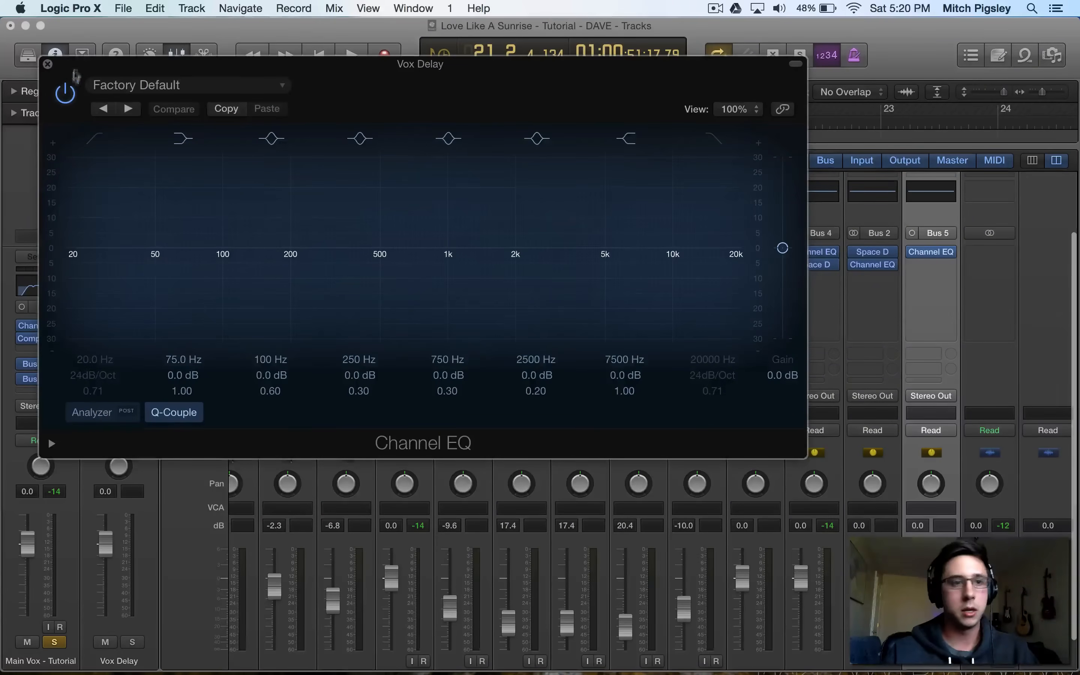
{"action": "left_click", "coordinate": [47, 64]}
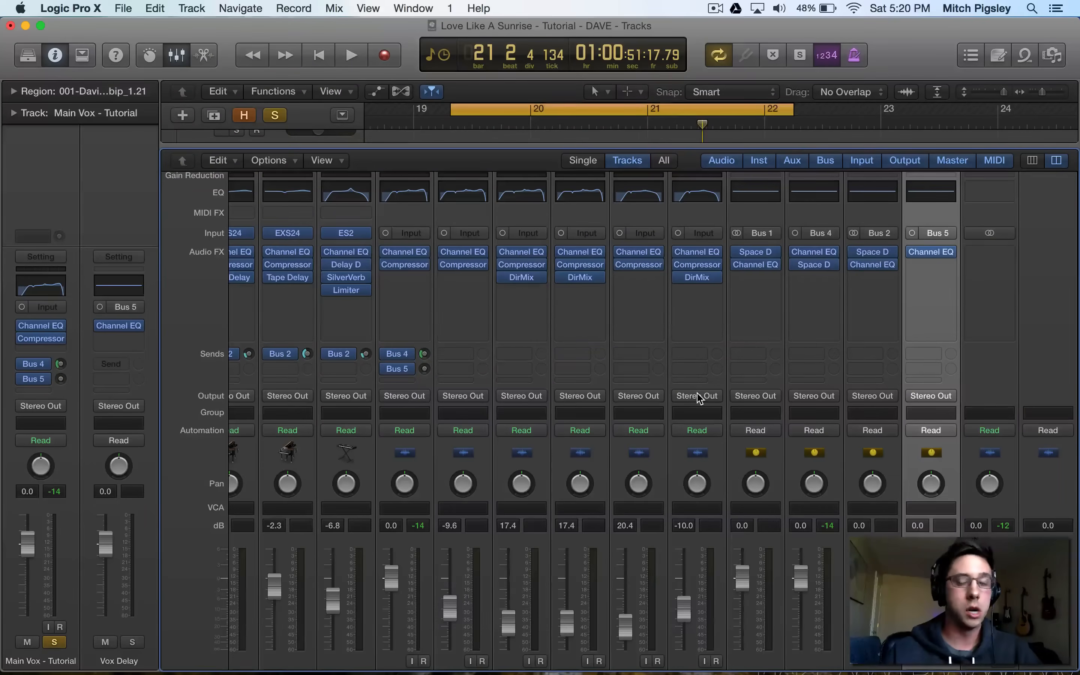
Insert a mono Tape Delay below the Channel EQ on Vox Delay and move its window clear of the vocal's sends.
{"action": "scroll", "coordinate": [878, 250], "scroll_direction": "down", "scroll_amount": 2}
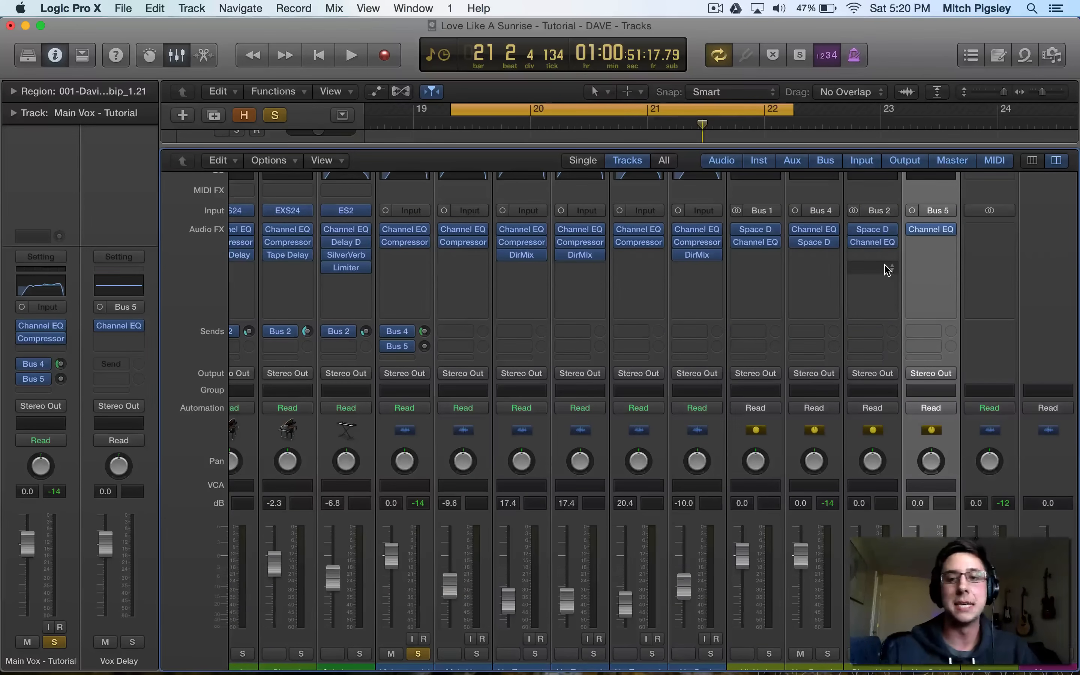
{"action": "left_click", "coordinate": [946, 243]}
{"action": "mouse_move", "coordinate": [991, 298]}
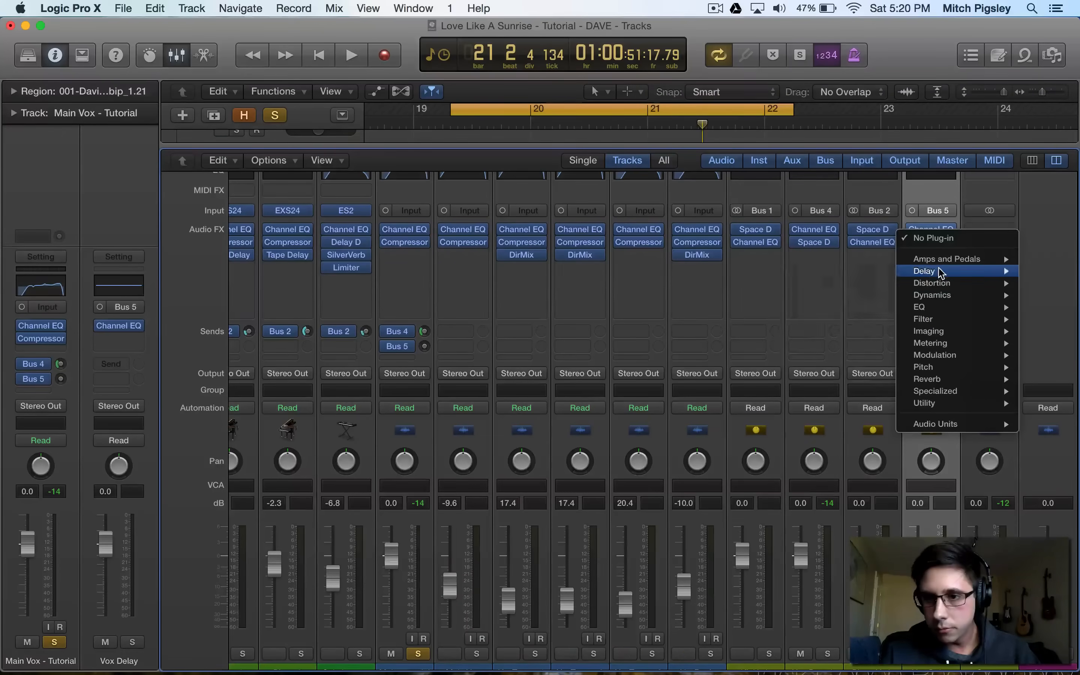
{"action": "mouse_move", "coordinate": [940, 272]}
{"action": "mouse_move", "coordinate": [827, 318]}
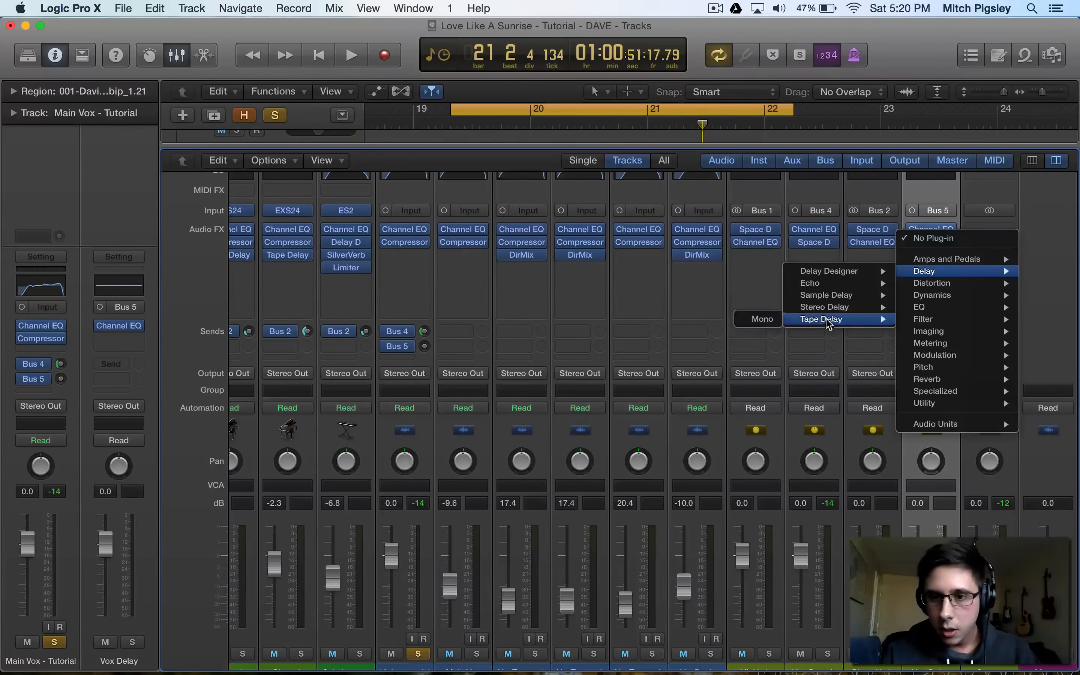
{"action": "left_click", "coordinate": [744, 320]}
{"action": "left_click_drag", "start_coordinate": [295, 68], "coordinate": [602, 151]}
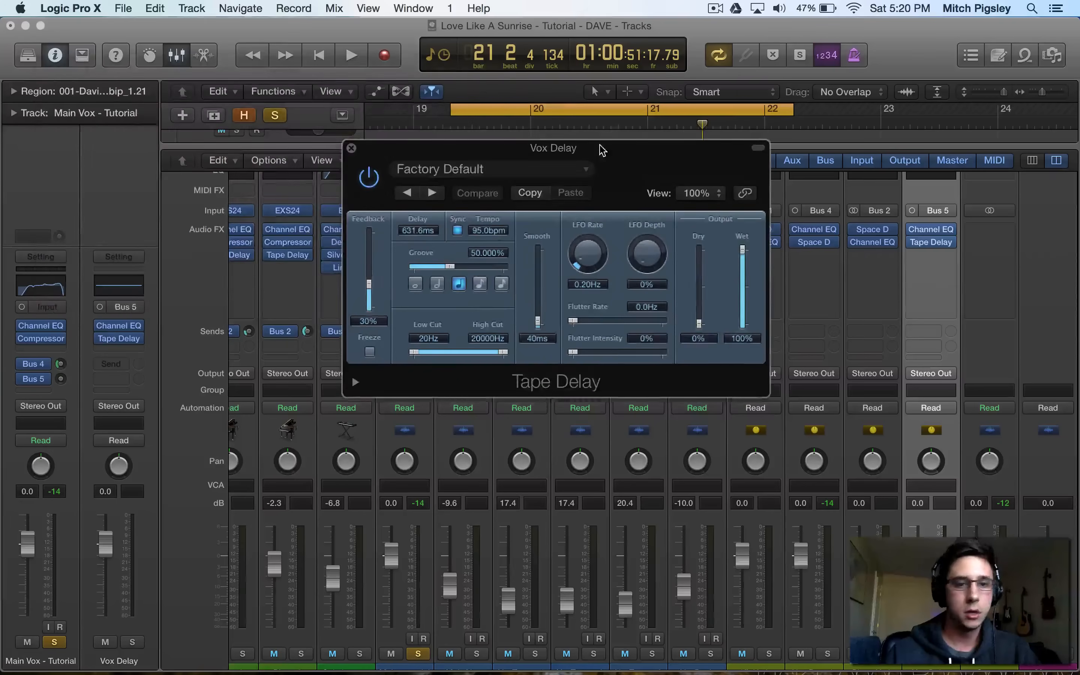
{"action": "left_click_drag", "start_coordinate": [508, 148], "coordinate": [795, 327]}
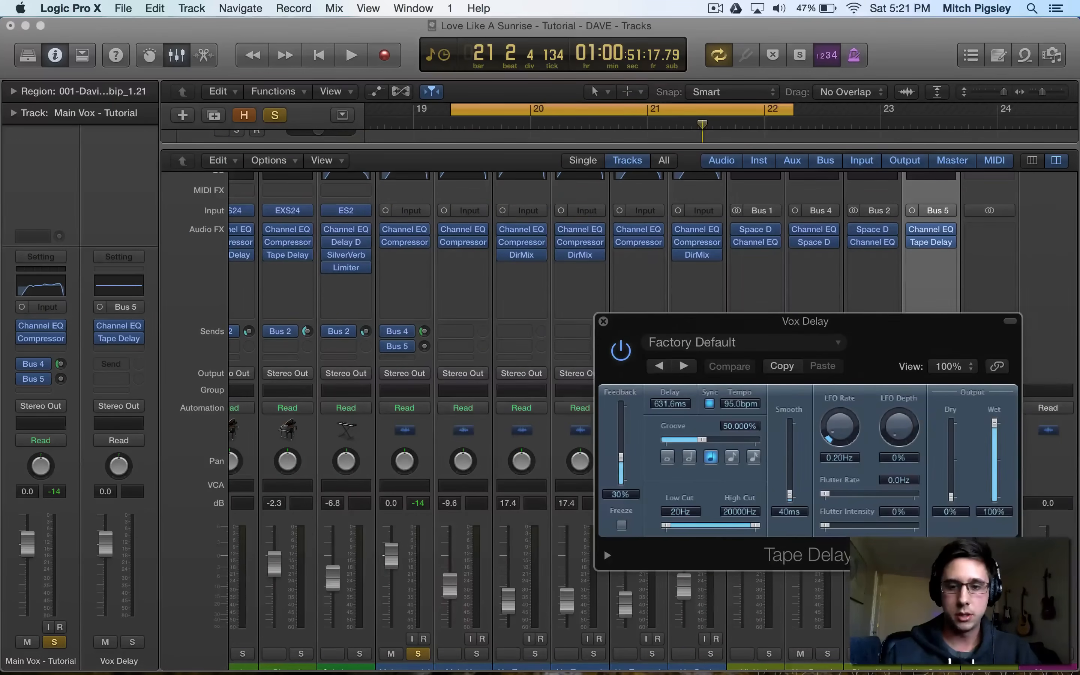
Set the vocal's Bus 5 send level to about -28 dB while the track plays, and stop playback.
{"action": "scroll", "coordinate": [396, 387], "scroll_direction": "left", "scroll_amount": 1}
{"action": "key", "text": "space"}
{"action": "left_click_drag", "start_coordinate": [429, 348], "coordinate": [422, 319]}
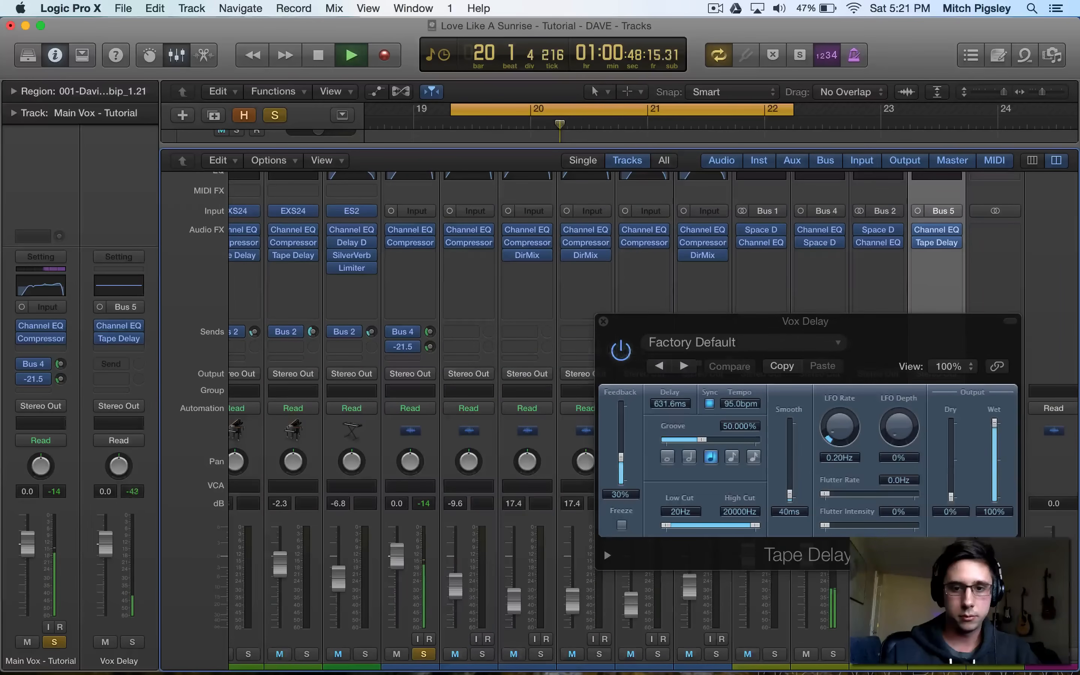
{"action": "left_click_drag", "start_coordinate": [754, 322], "coordinate": [719, 204]}
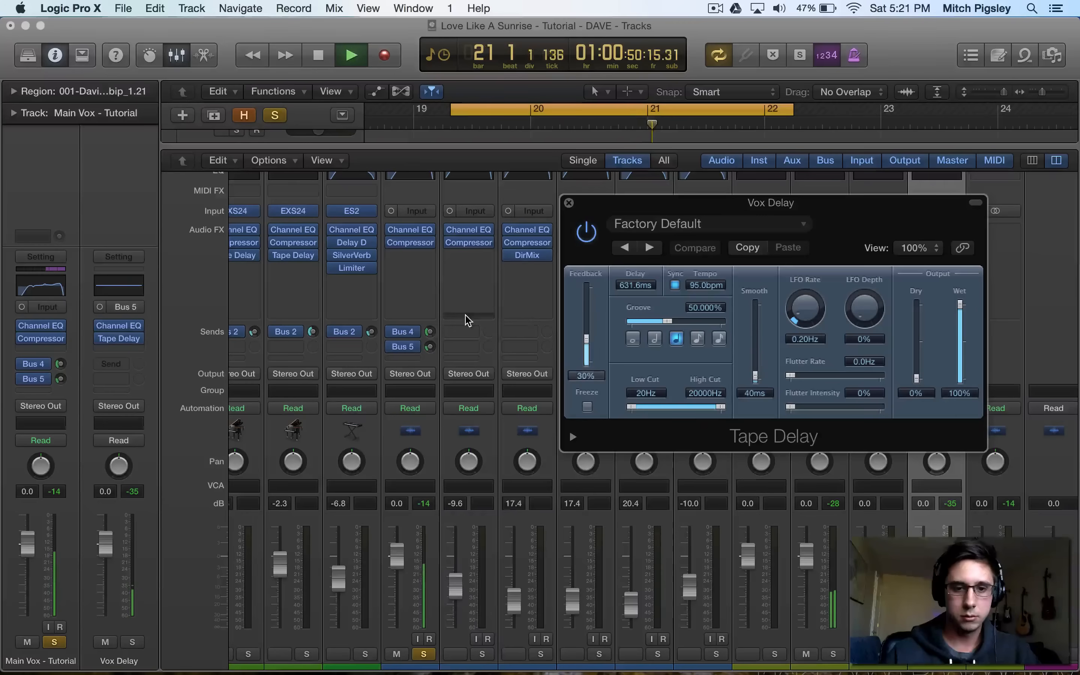
{"action": "left_click_drag", "start_coordinate": [432, 350], "coordinate": [431, 357]}
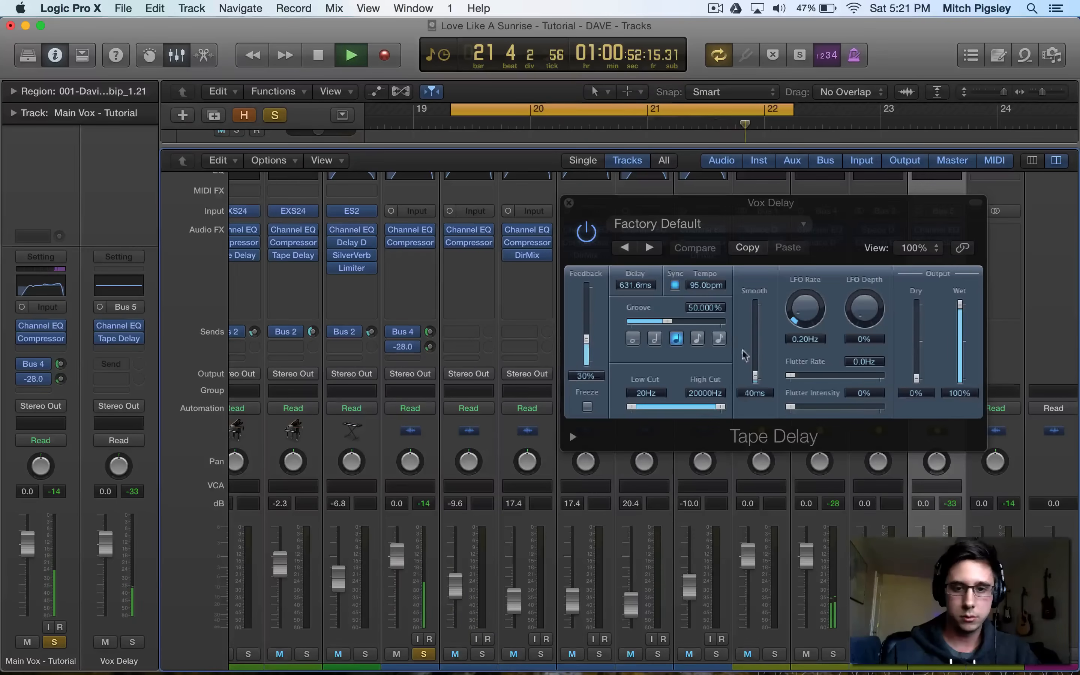
{"action": "key", "text": "space"}
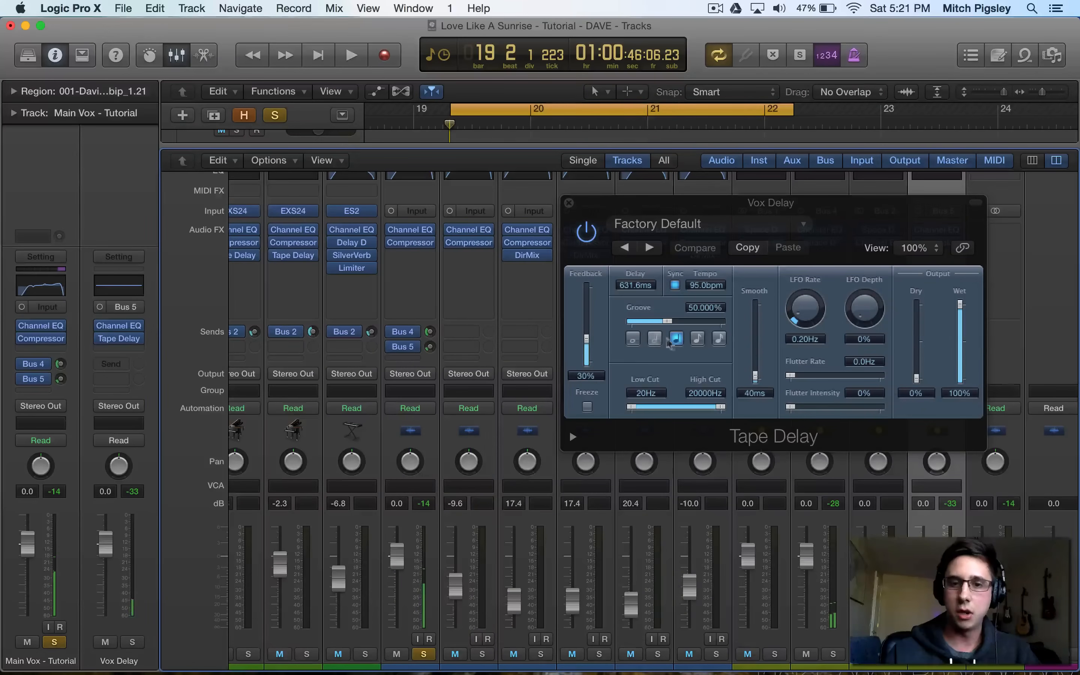
Set the Tape Delay to eighth notes, readjust the vocal's Bus 5 send level during playback, and close the delay window.
{"action": "left_click", "coordinate": [695, 340]}
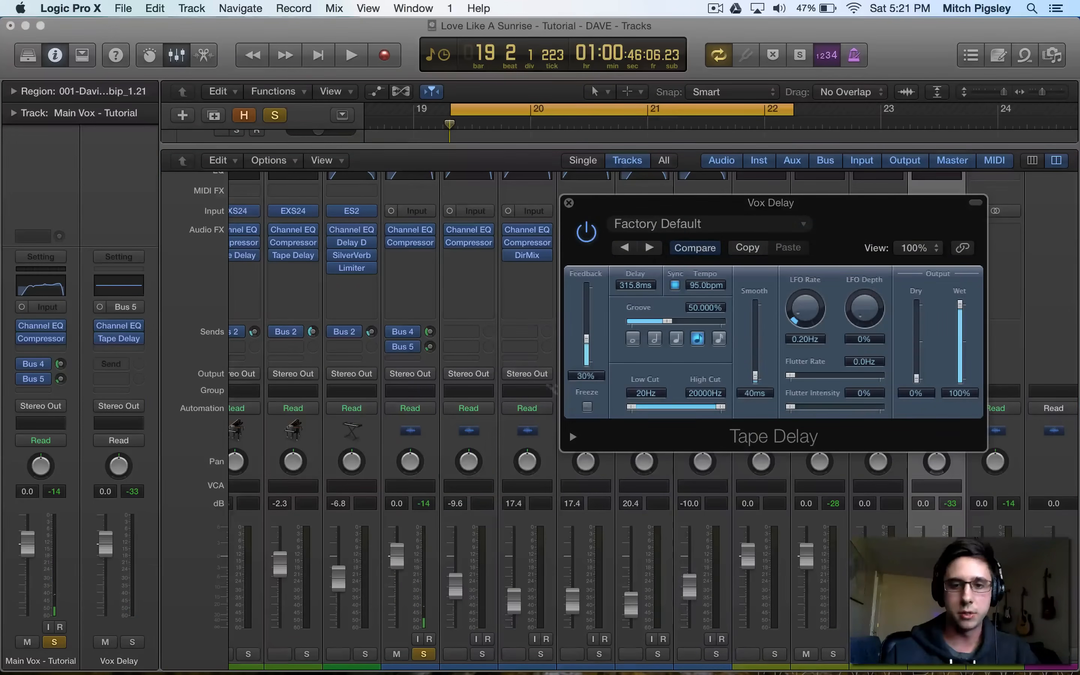
{"action": "key", "text": "space"}
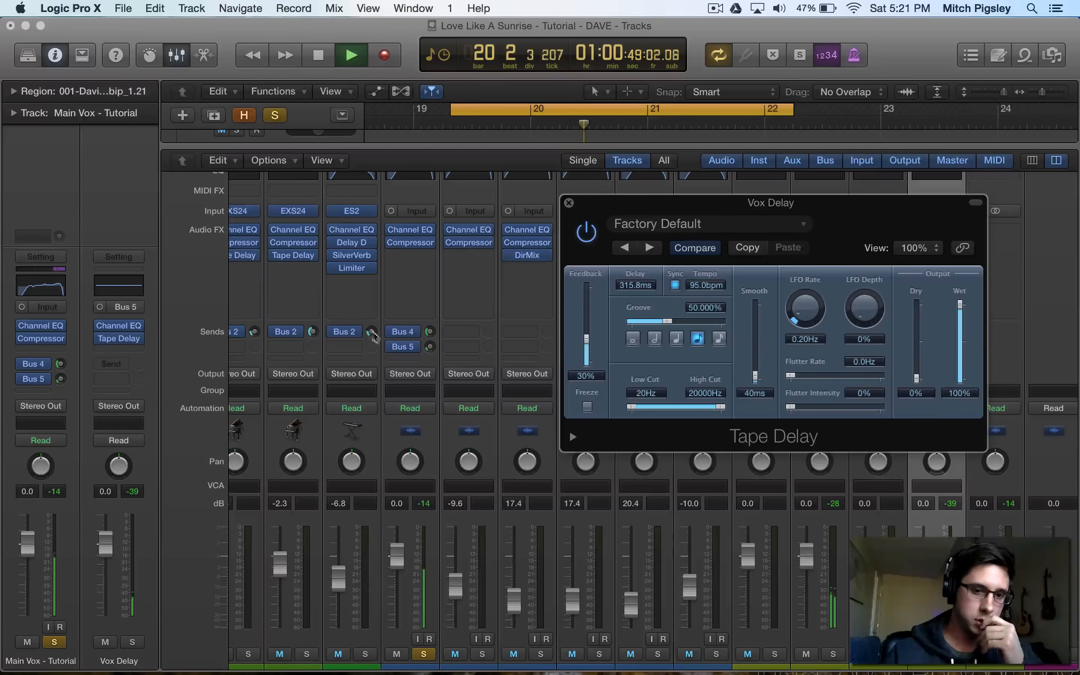
{"action": "left_click", "coordinate": [429, 346]}
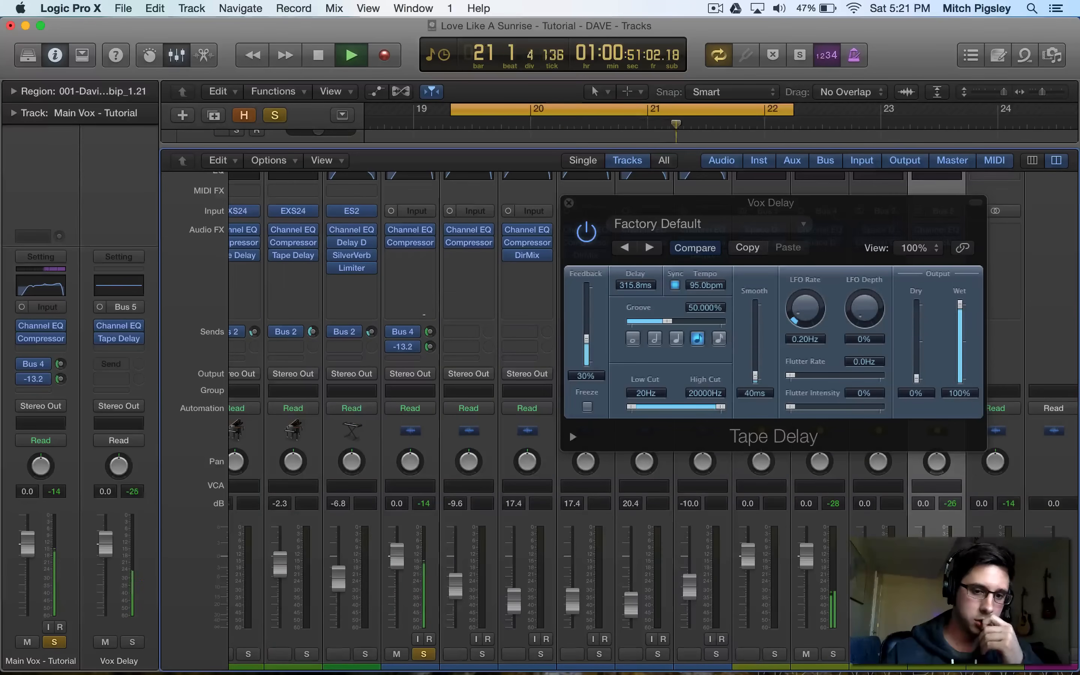
{"action": "left_click_drag", "start_coordinate": [424, 322], "coordinate": [433, 342]}
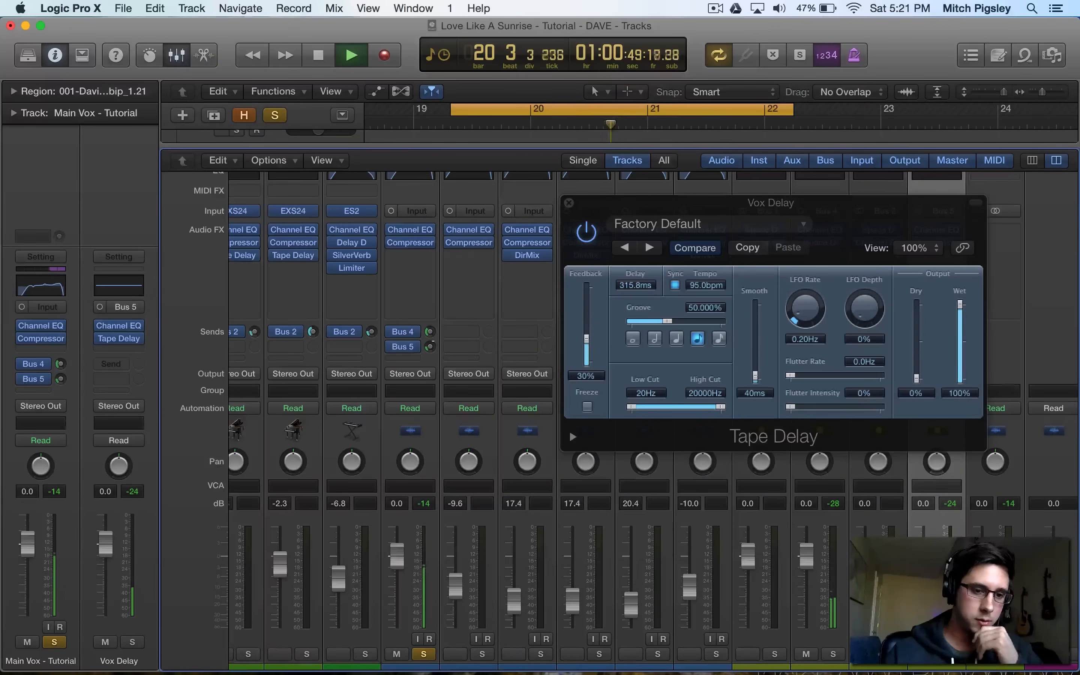
{"action": "key", "text": "space"}
{"action": "left_click_drag", "start_coordinate": [582, 208], "coordinate": [492, 230]}
{"action": "left_click", "coordinate": [487, 222]}
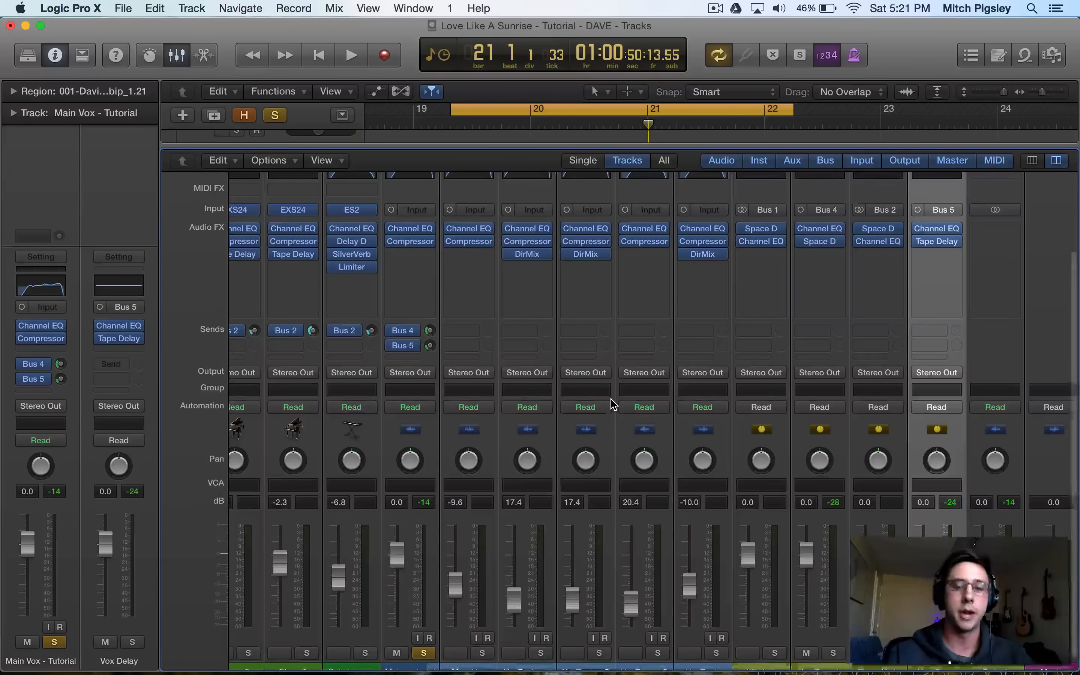
Add a Bus 6 send to the Main Vox - Tutorial channel and select its aux channel.
{"action": "scroll", "coordinate": [613, 404], "scroll_direction": "down", "scroll_amount": 2}
{"action": "scroll", "coordinate": [613, 404], "scroll_direction": "left", "scroll_amount": 3}
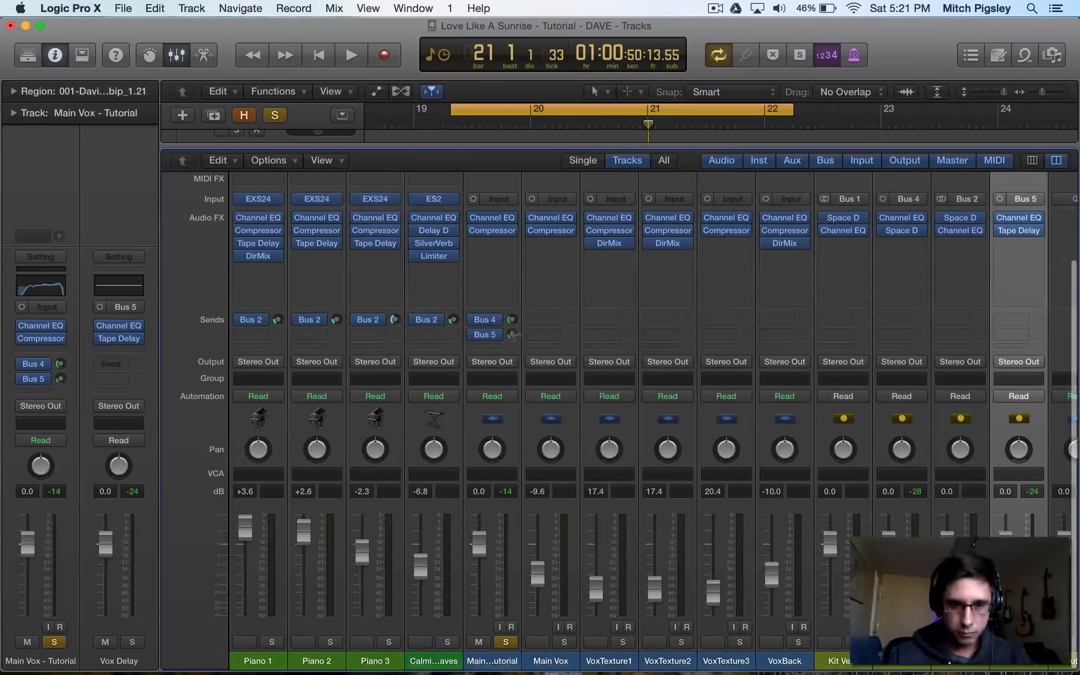
{"action": "left_click", "coordinate": [487, 346]}
{"action": "mouse_move", "coordinate": [513, 414]}
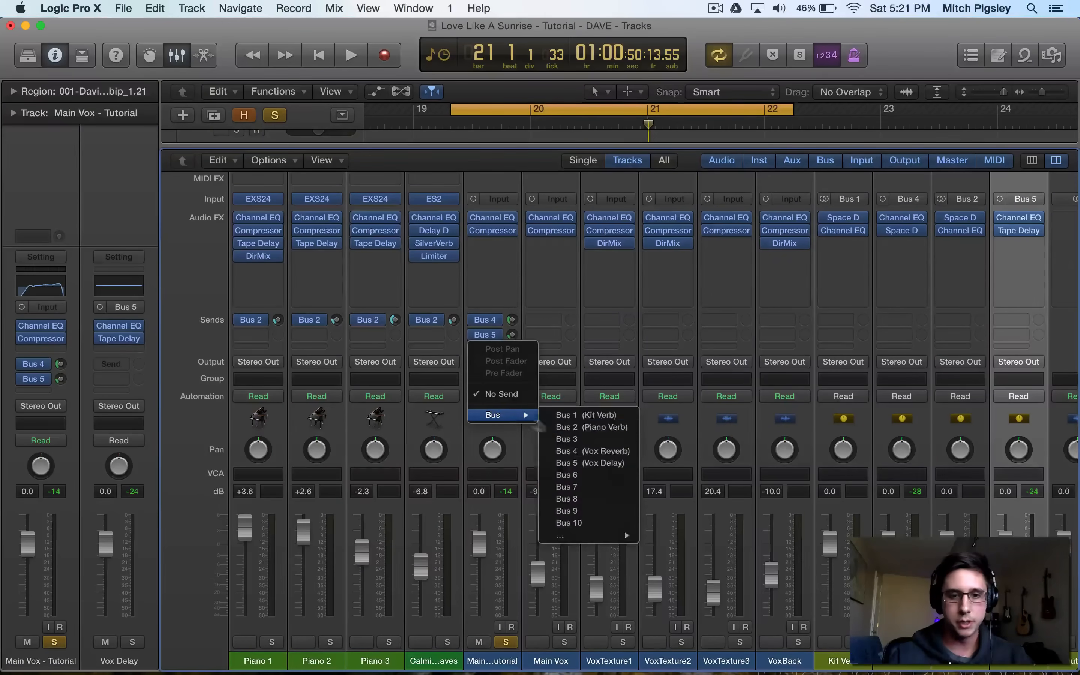
{"action": "left_click", "coordinate": [588, 476]}
{"action": "scroll", "coordinate": [885, 450], "scroll_direction": "right", "scroll_amount": 5}
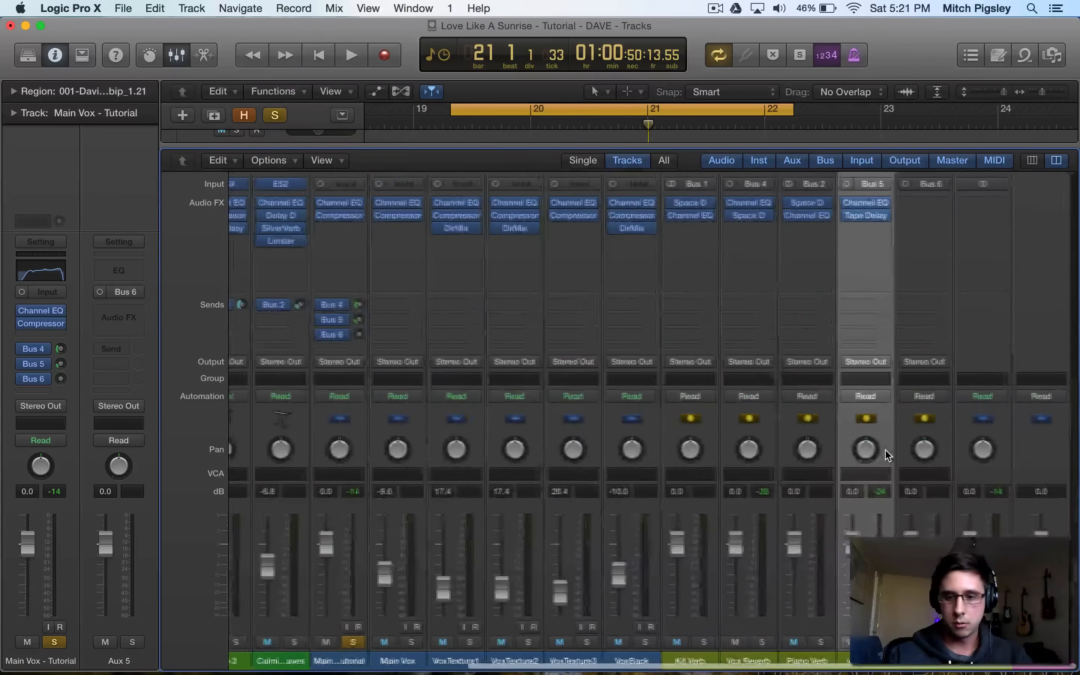
{"action": "left_click", "coordinate": [911, 434]}
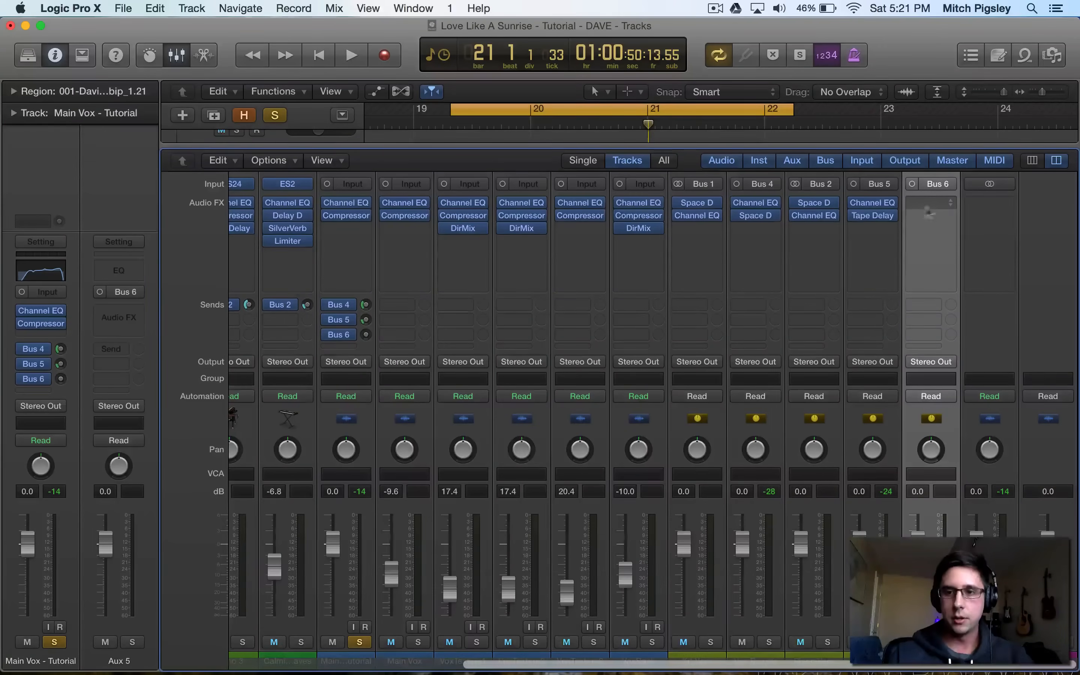
Insert a Compressor on the Bus 6 aux channel and shift its window aside.
{"action": "left_click", "coordinate": [936, 205]}
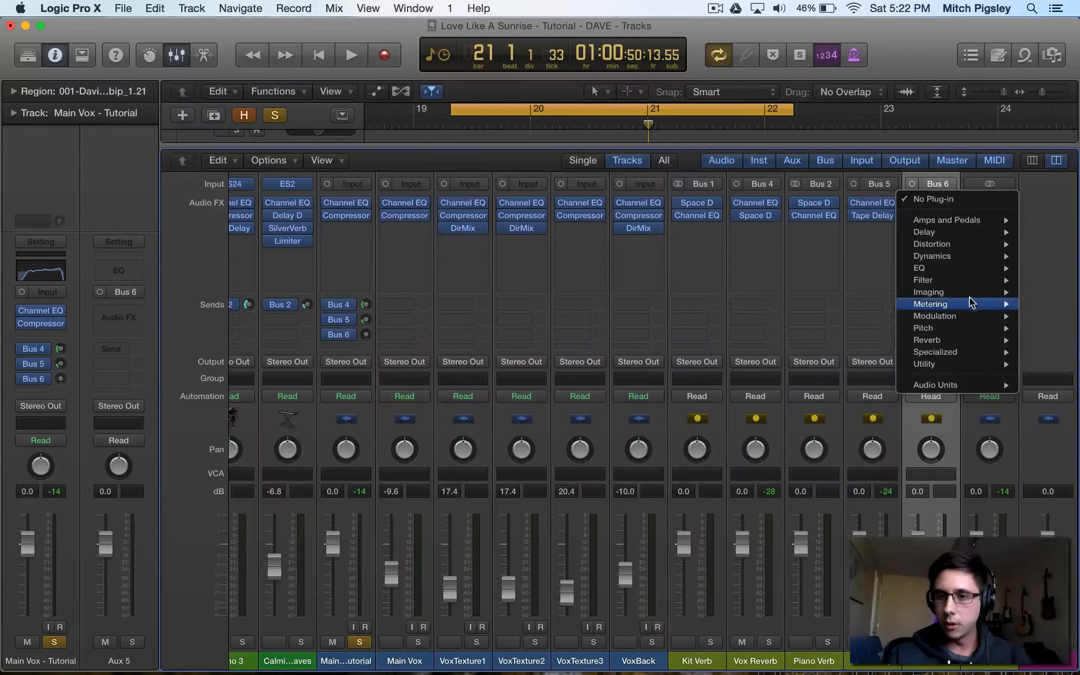
{"action": "mouse_move", "coordinate": [954, 255]}
{"action": "mouse_move", "coordinate": [848, 269]}
{"action": "left_click", "coordinate": [756, 268]}
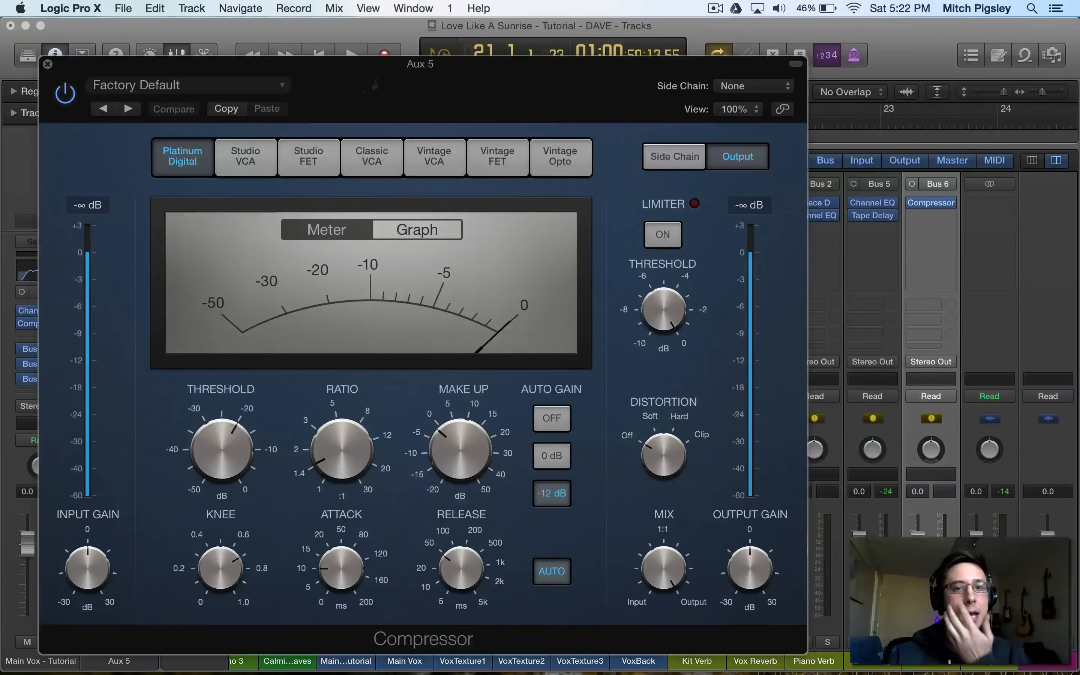
{"action": "left_click_drag", "start_coordinate": [432, 83], "coordinate": [570, 77]}
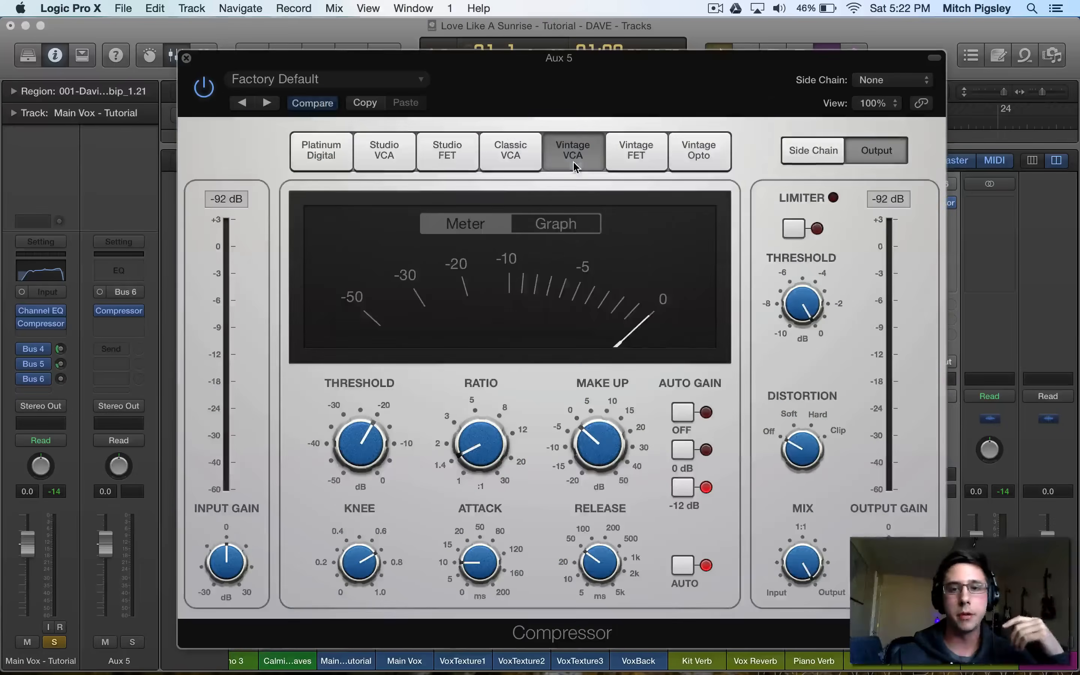
Switch the Bus 6 compressor to the Vintage VCA model and raise its make-up gain.
{"action": "left_click", "coordinate": [574, 162]}
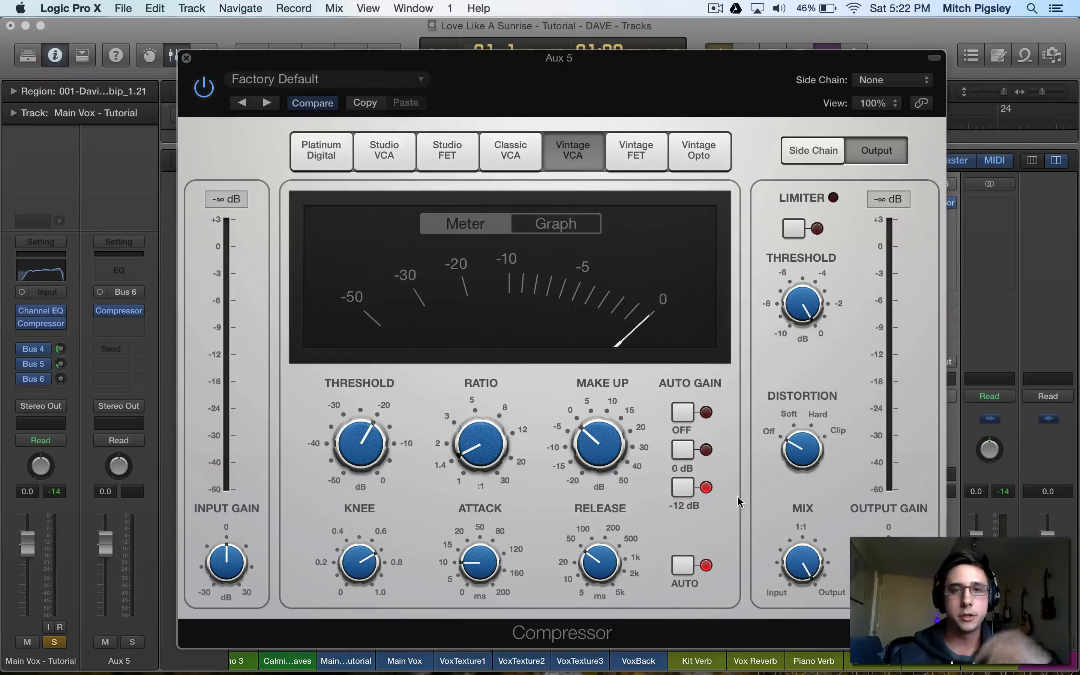
{"action": "scroll", "coordinate": [551, 497], "scroll_direction": "up", "scroll_amount": 8}
{"action": "scroll", "coordinate": [603, 435], "scroll_direction": "down", "scroll_amount": 6}
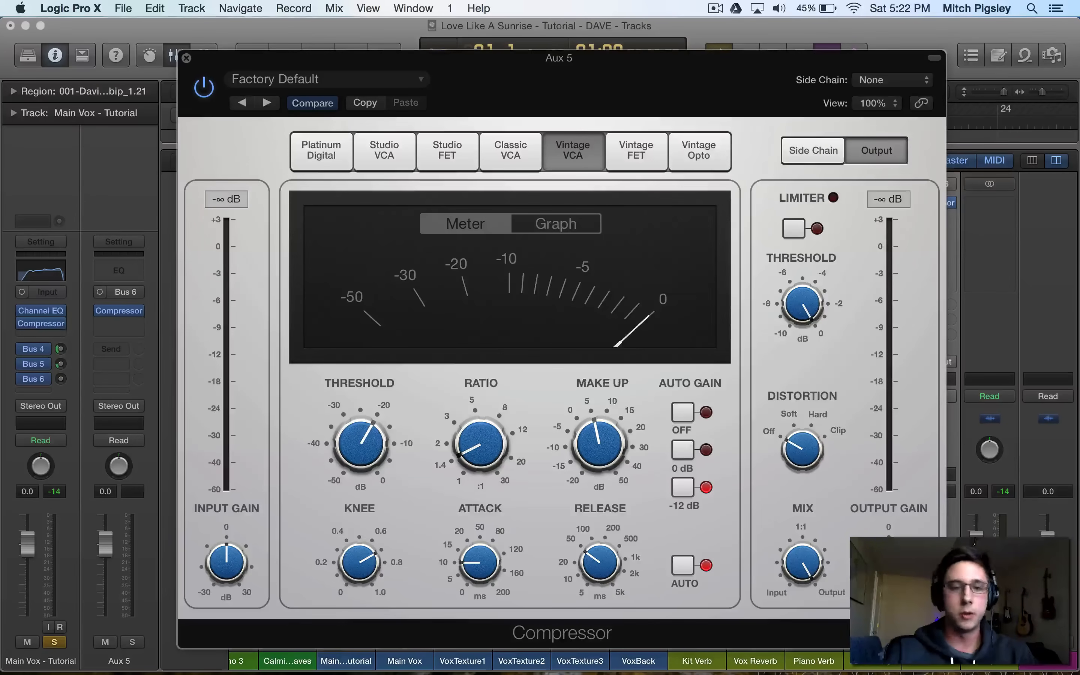
Set the vocal's Bus 6 send level to about -0.1 dB and bring the compressor's controls back into view.
{"action": "left_click_drag", "start_coordinate": [611, 61], "coordinate": [572, 367]}
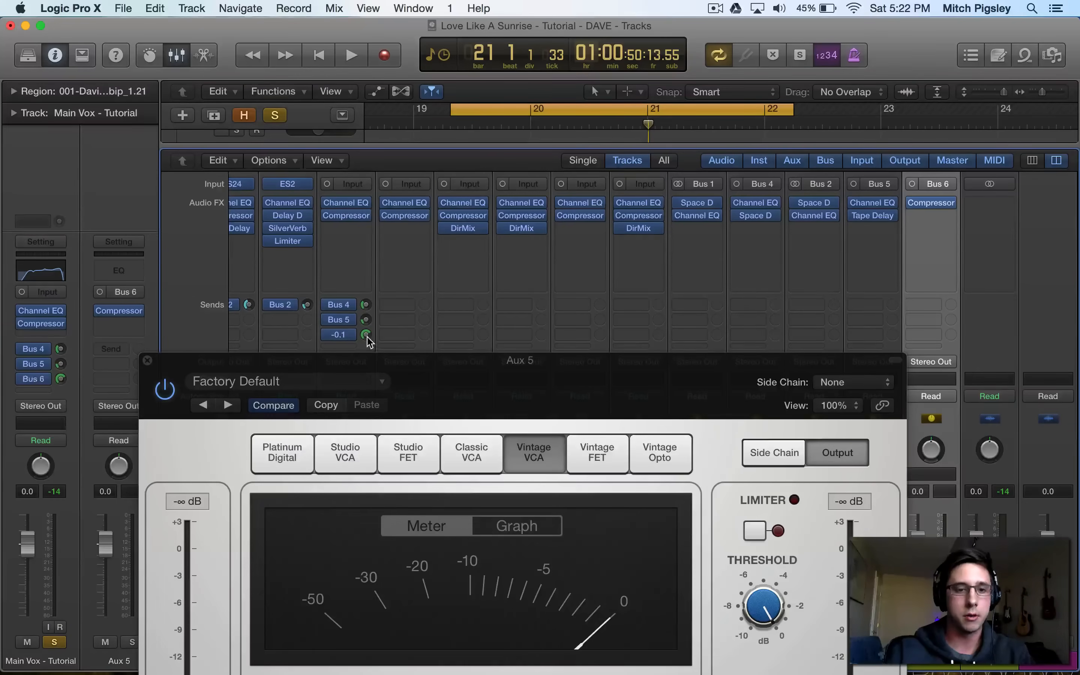
{"action": "left_click_drag", "start_coordinate": [367, 337], "coordinate": [367, 333]}
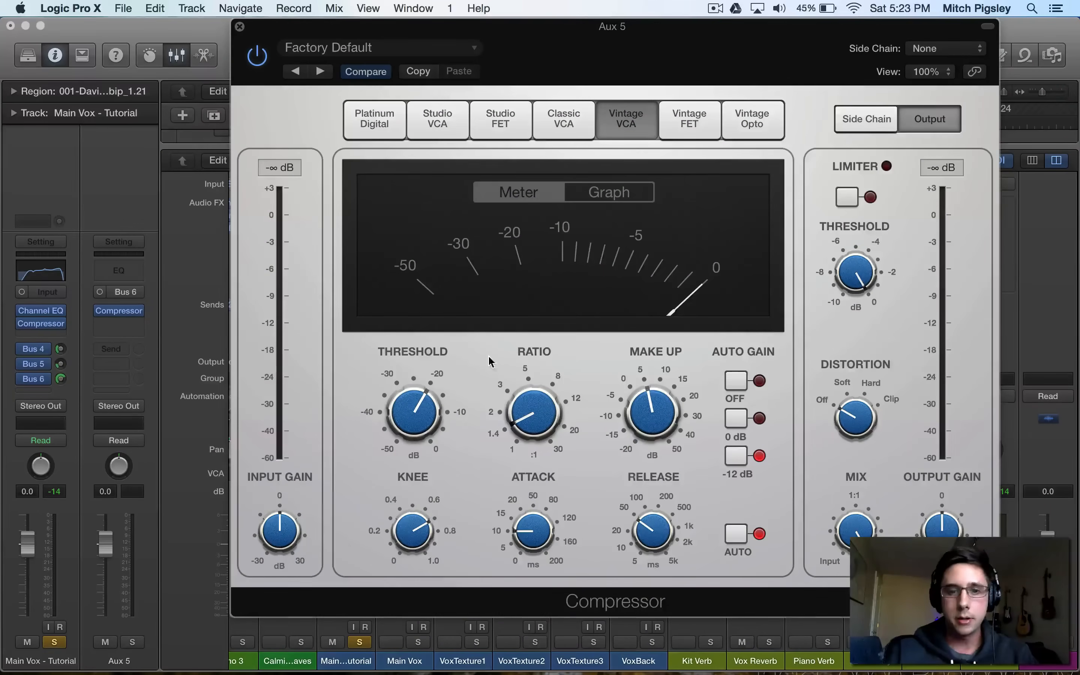
{"action": "left_click_drag", "start_coordinate": [672, 41], "coordinate": [605, 108]}
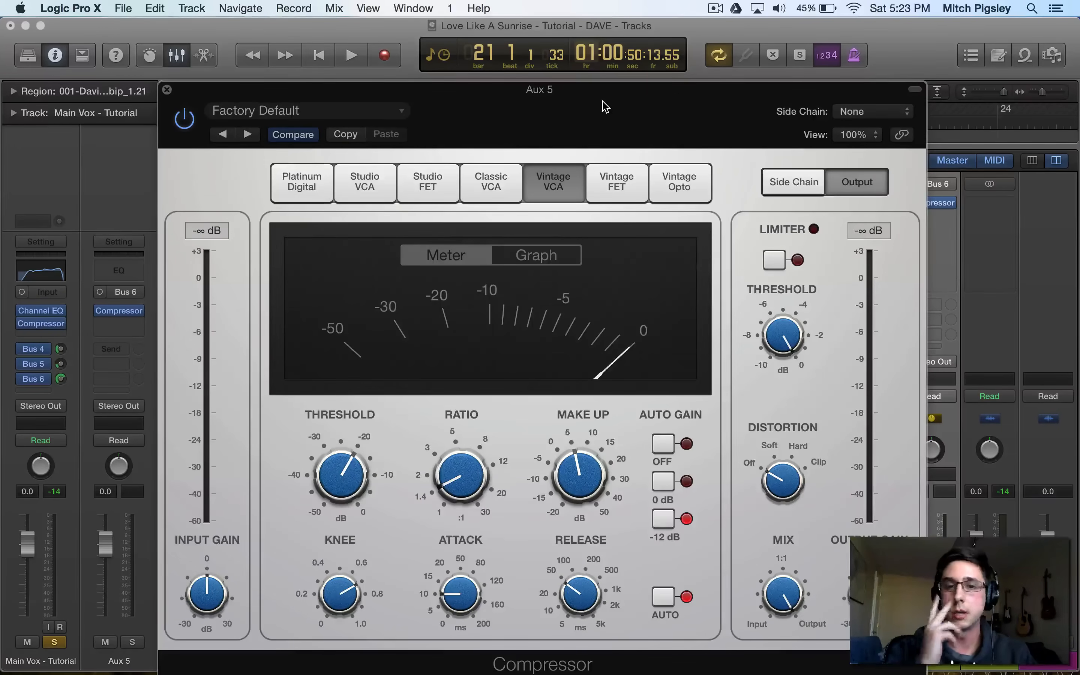
{"action": "left_click_drag", "start_coordinate": [585, 99], "coordinate": [654, 140]}
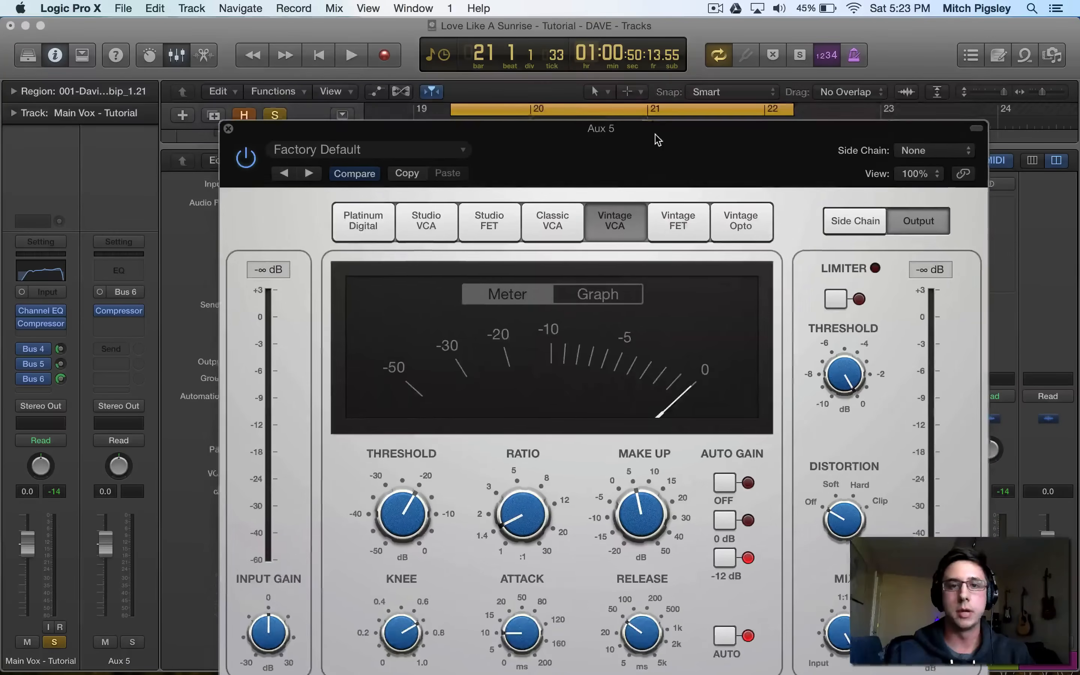
During playback, lower the Bus 6 compressor's threshold to about -43 dB and raise its ratio.
{"action": "key", "text": "space"}
{"action": "mouse_move", "coordinate": [521, 520]}
{"action": "left_click_drag", "start_coordinate": [522, 520], "coordinate": [517, 486]}
{"action": "key", "text": "XF86AudioLowerVolume"}
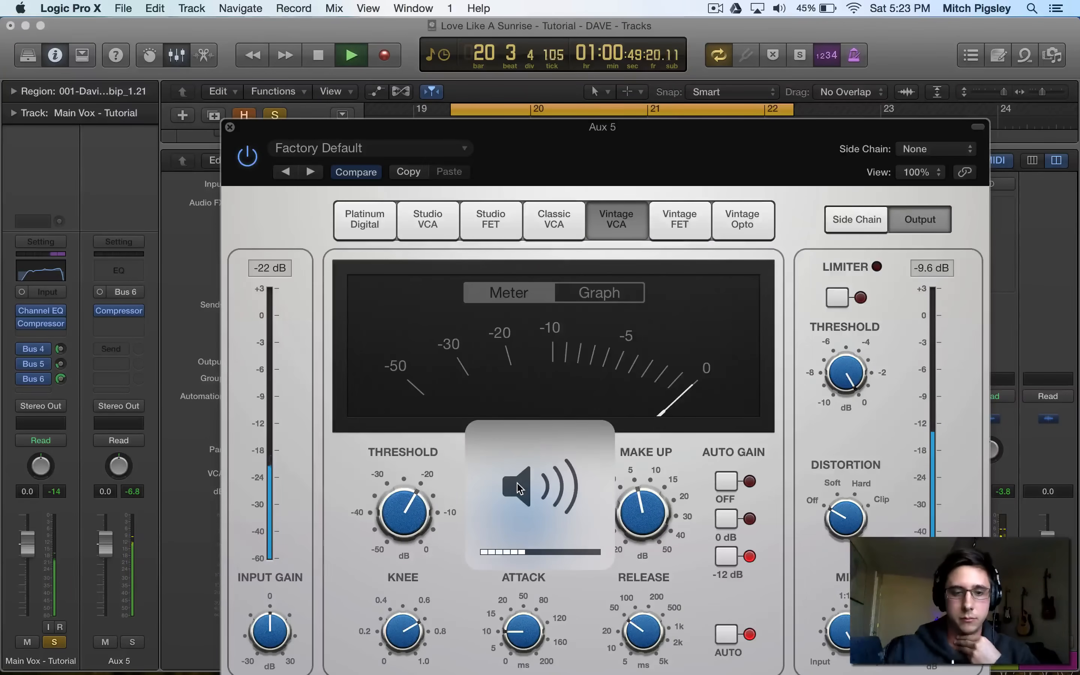
{"action": "left_click_drag", "start_coordinate": [655, 149], "coordinate": [533, 63]}
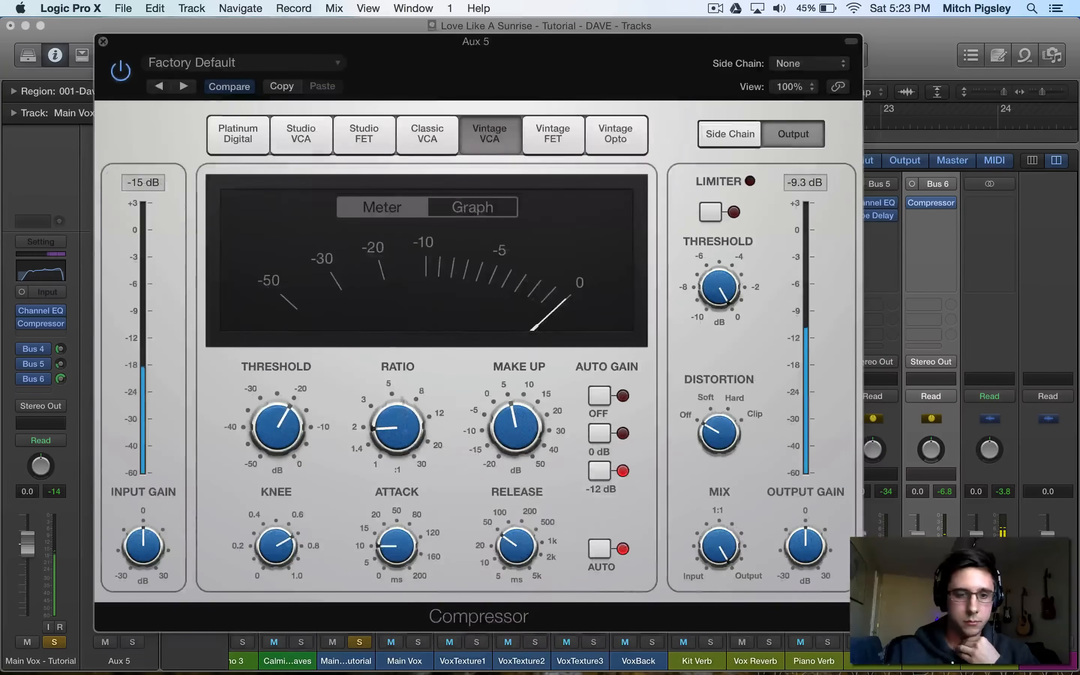
{"action": "left_click_drag", "start_coordinate": [387, 419], "coordinate": [385, 404]}
{"action": "left_click_drag", "start_coordinate": [280, 416], "coordinate": [329, 560]}
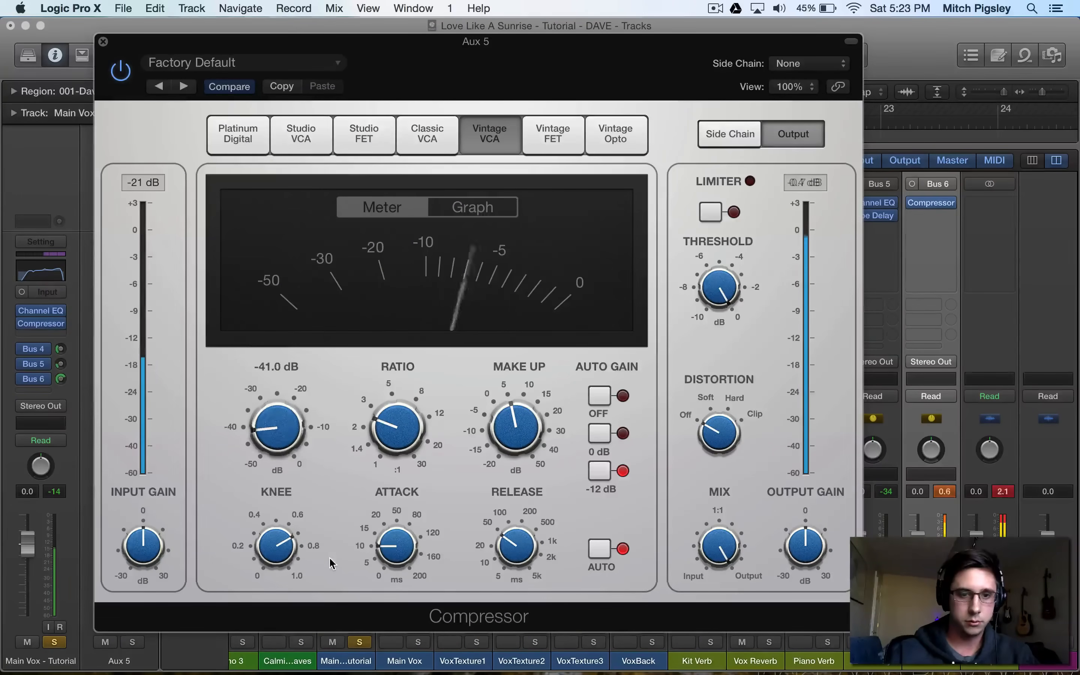
{"action": "left_click_drag", "start_coordinate": [394, 425], "coordinate": [382, 384]}
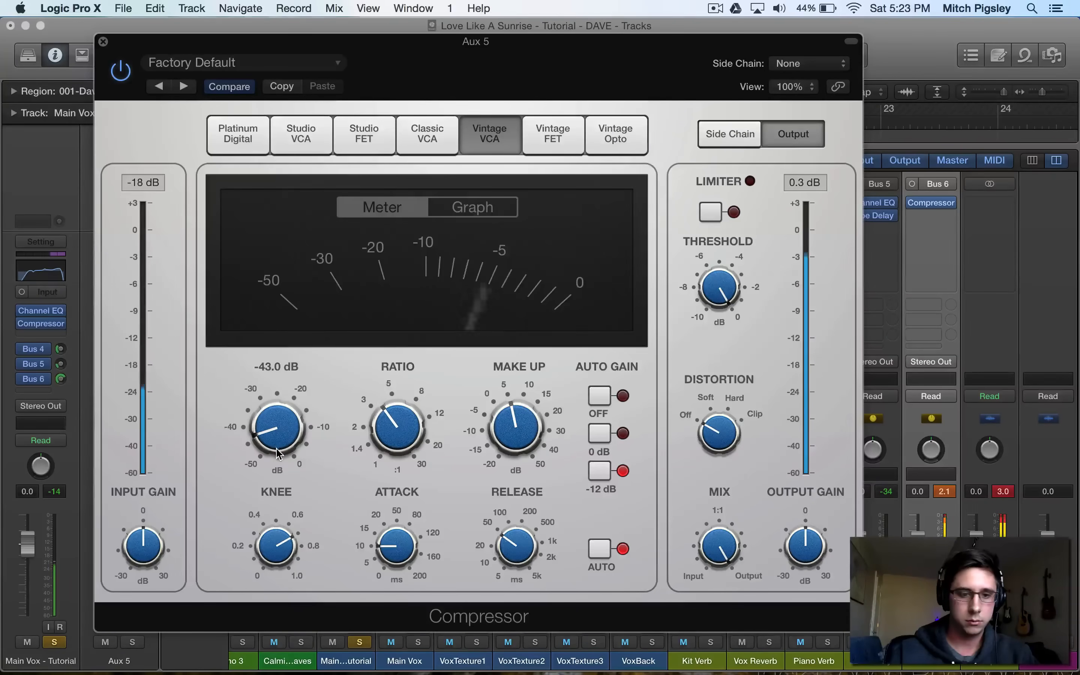
Turn off the Bus 6 compressor's auto gain, then lower its threshold slightly and raise its ratio a little further.
{"action": "left_click", "coordinate": [599, 396]}
{"action": "mouse_move", "coordinate": [285, 426]}
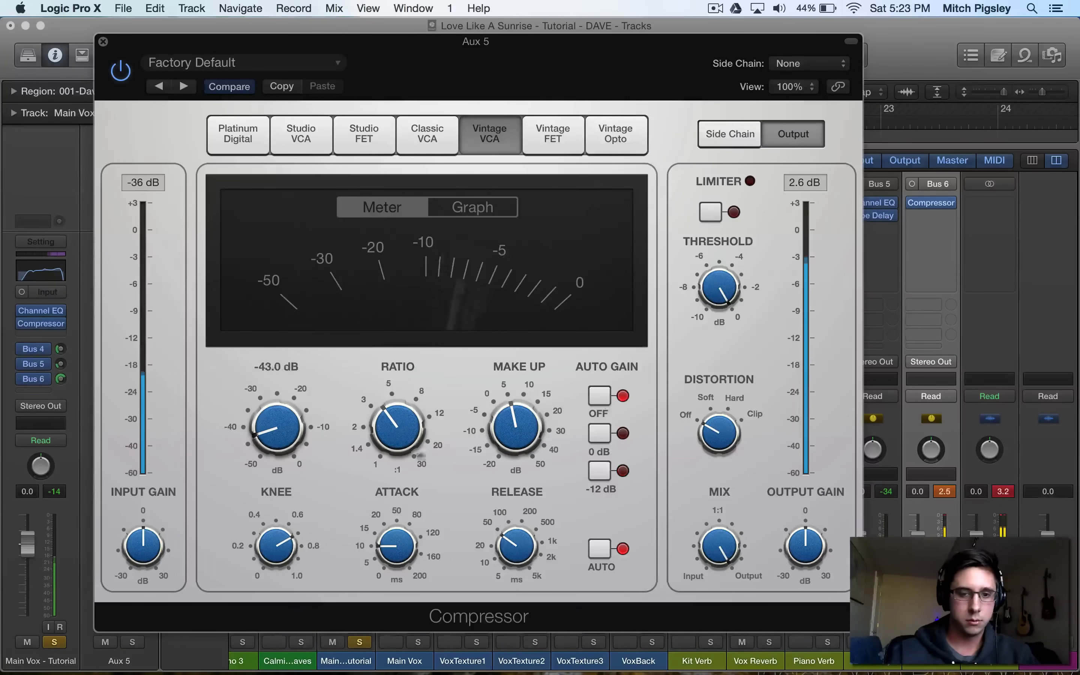
{"action": "left_click_drag", "start_coordinate": [284, 426], "coordinate": [285, 431]}
{"action": "left_click_drag", "start_coordinate": [395, 429], "coordinate": [389, 410]}
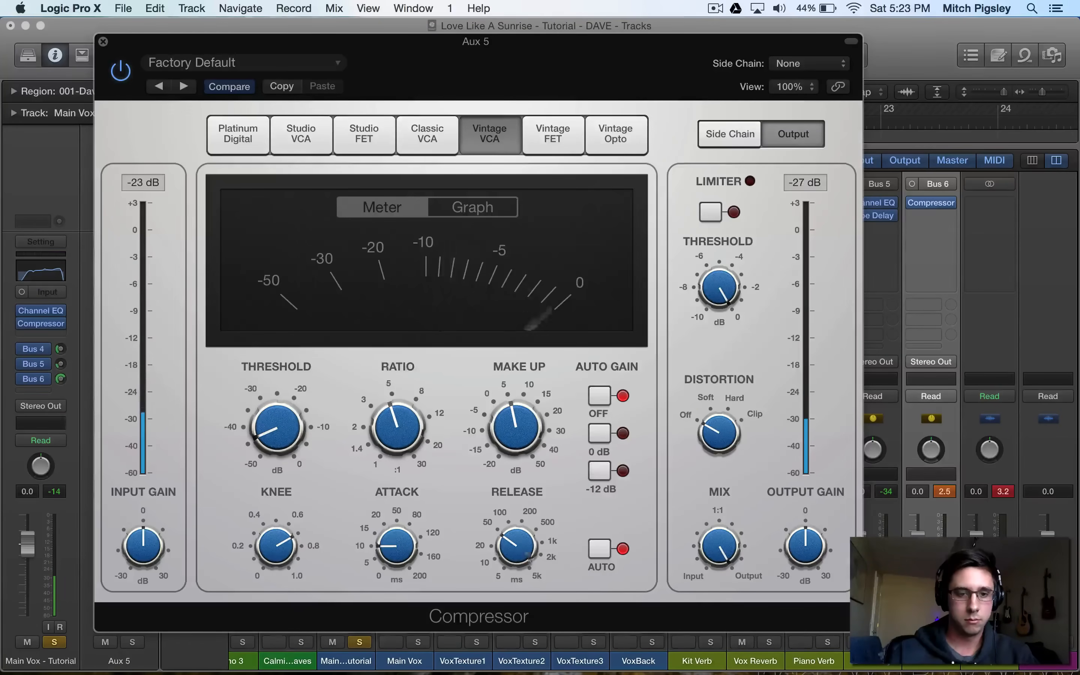
Lengthen the Bus 6 compressor's release to 240 ms and lower its threshold a touch more.
{"action": "left_click_drag", "start_coordinate": [514, 548], "coordinate": [483, 523]}
{"action": "left_click_drag", "start_coordinate": [533, 557], "coordinate": [527, 545]}
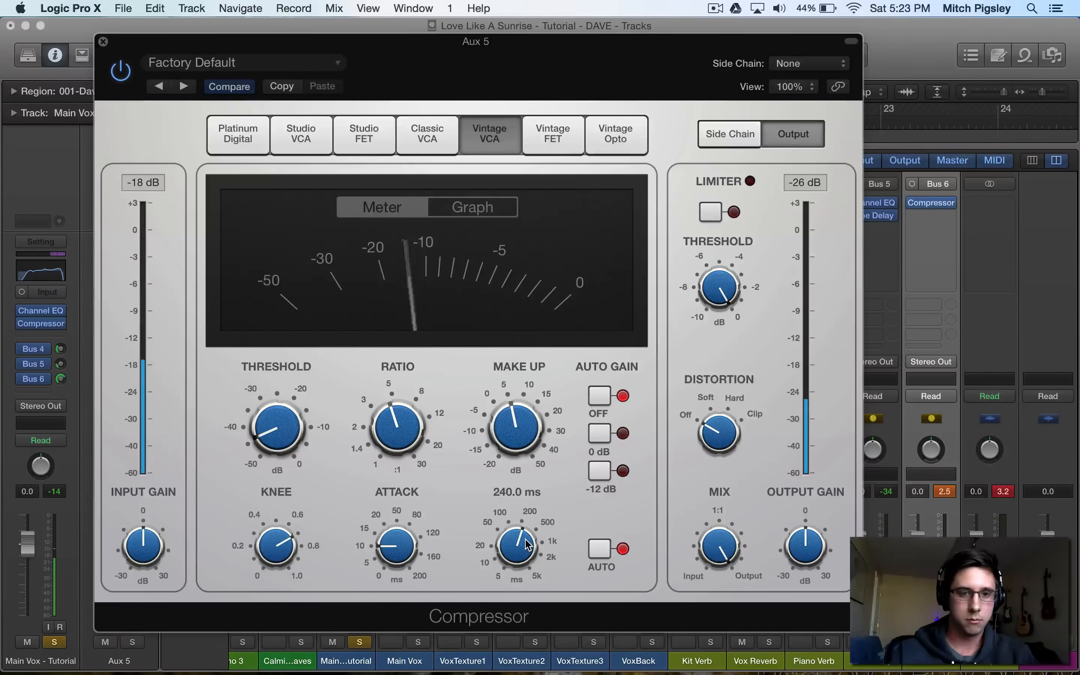
{"action": "left_click_drag", "start_coordinate": [274, 435], "coordinate": [273, 443]}
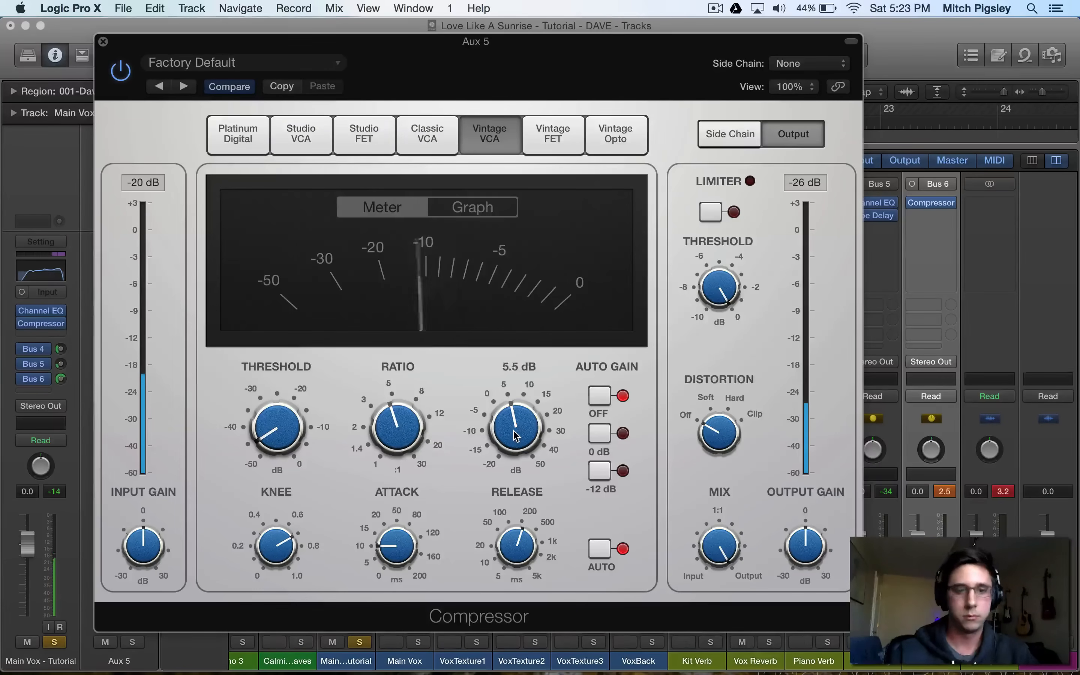
Close the Bus 6 compressor's plug-in window.
{"action": "left_click_drag", "start_coordinate": [576, 70], "coordinate": [441, 5]}
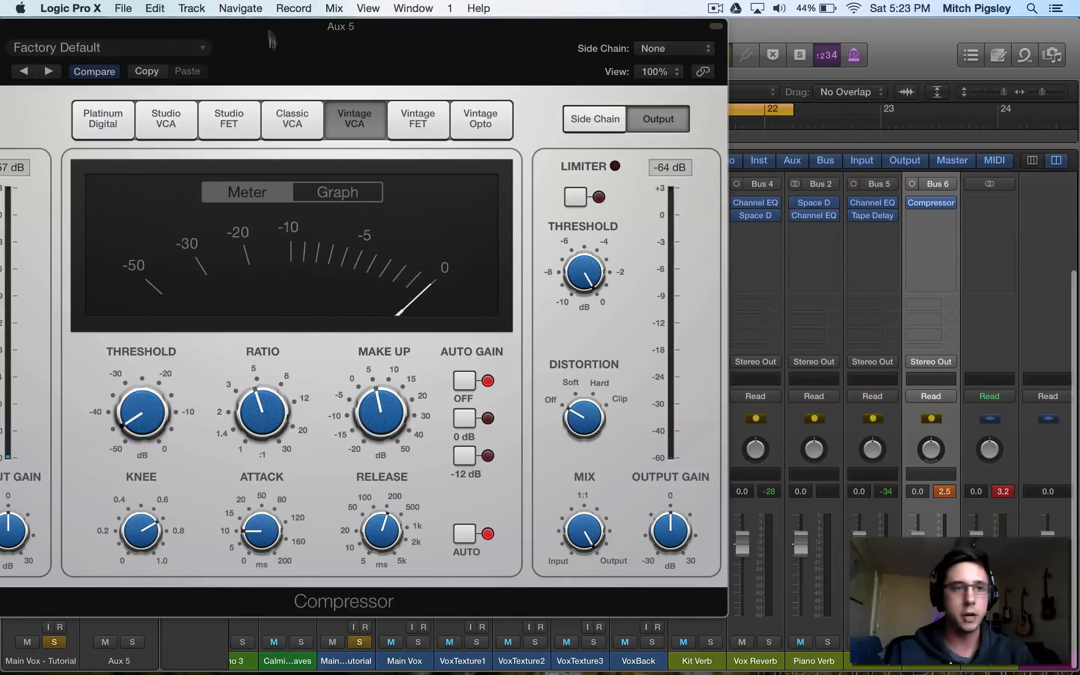
{"action": "left_click", "coordinate": [240, 8]}
{"action": "left_click", "coordinate": [540, 54]}
{"action": "left_click_drag", "start_coordinate": [352, 22], "coordinate": [445, 31]}
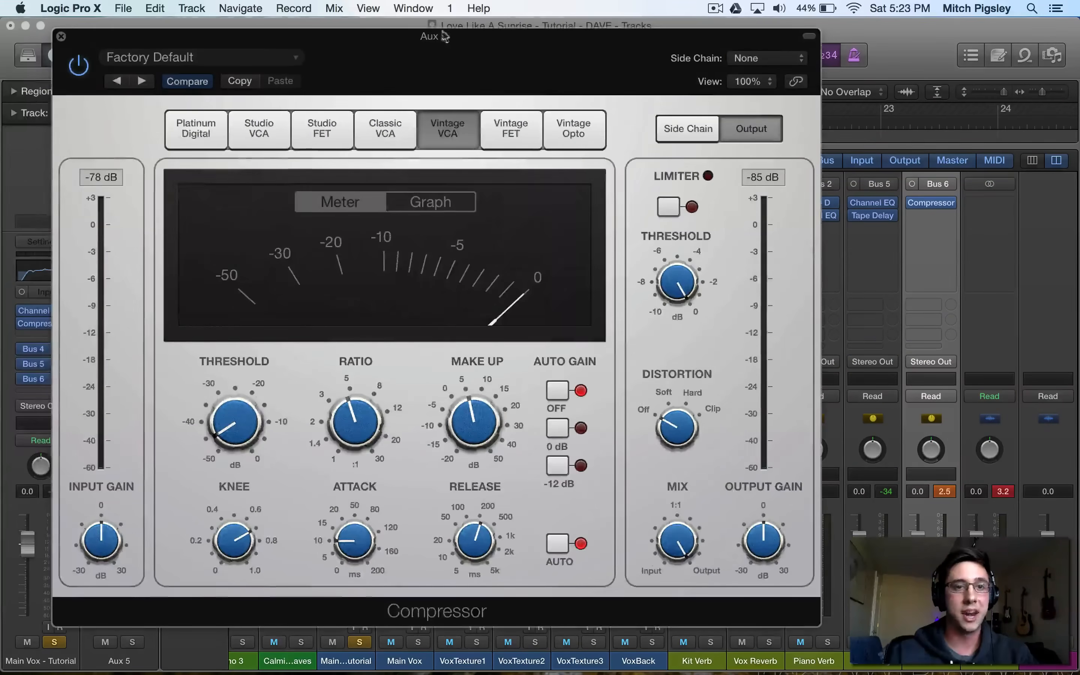
{"action": "left_click", "coordinate": [61, 33]}
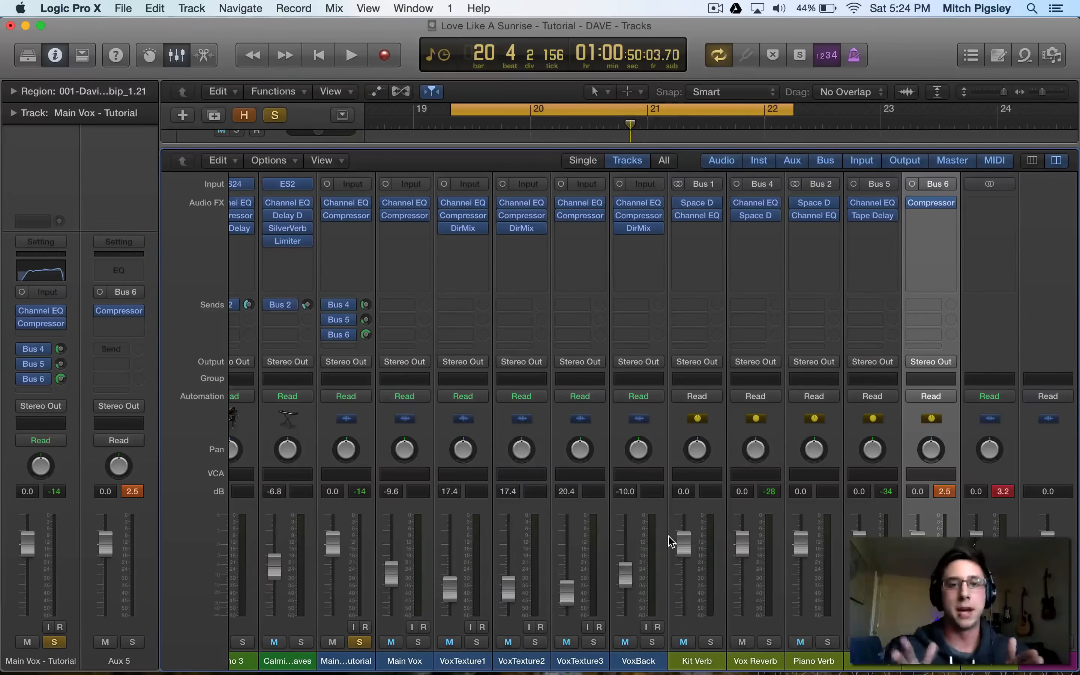
Lower the Main Vox - Tutorial fader to -7.0 dB and the Aux 5 fader to -4.8 dB.
{"action": "scroll", "coordinate": [726, 540], "scroll_direction": "down", "scroll_amount": 2}
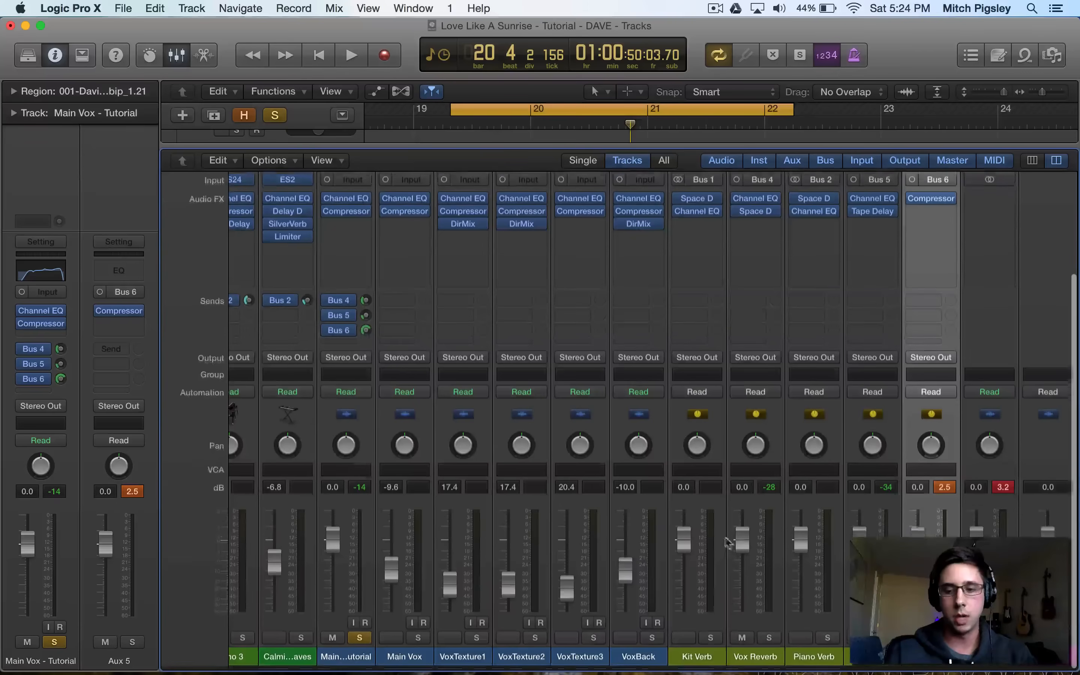
{"action": "scroll", "coordinate": [571, 475], "scroll_direction": "left", "scroll_amount": 10}
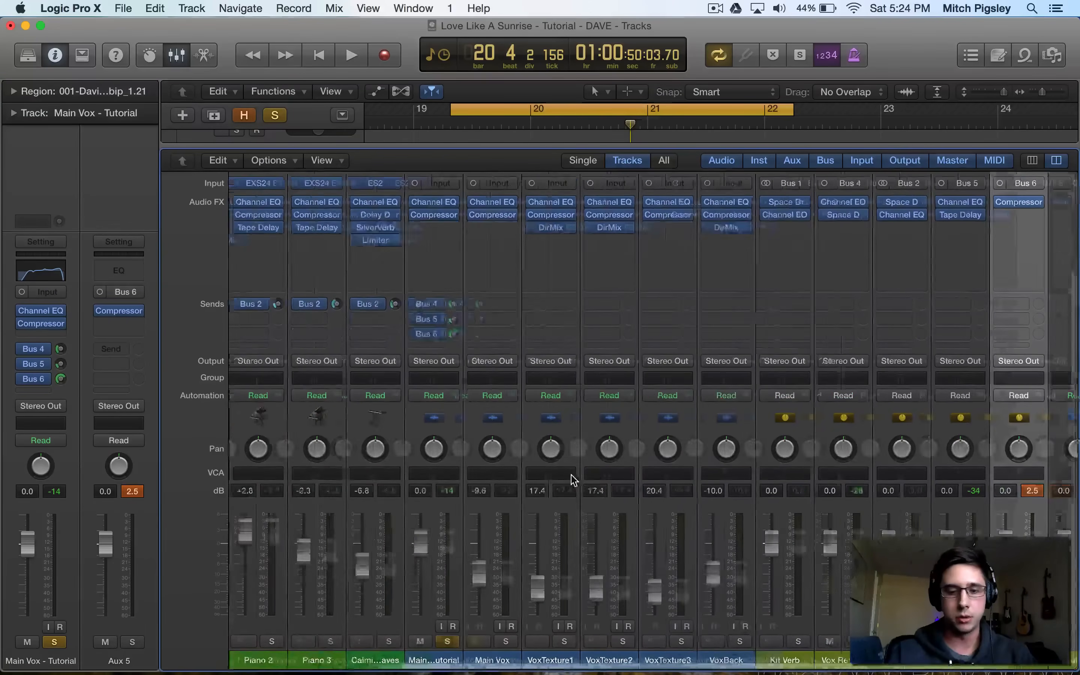
{"action": "left_click_drag", "start_coordinate": [582, 541], "coordinate": [583, 567]}
{"action": "scroll", "coordinate": [739, 579], "scroll_direction": "right", "scroll_amount": 10}
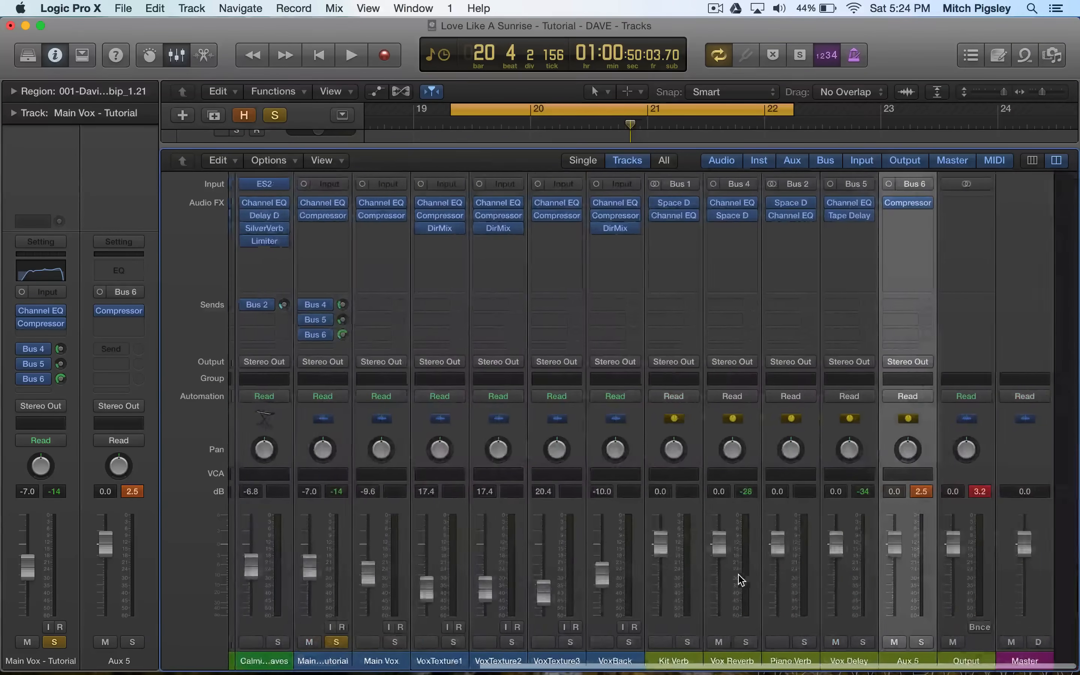
{"action": "left_click_drag", "start_coordinate": [917, 543], "coordinate": [918, 560]}
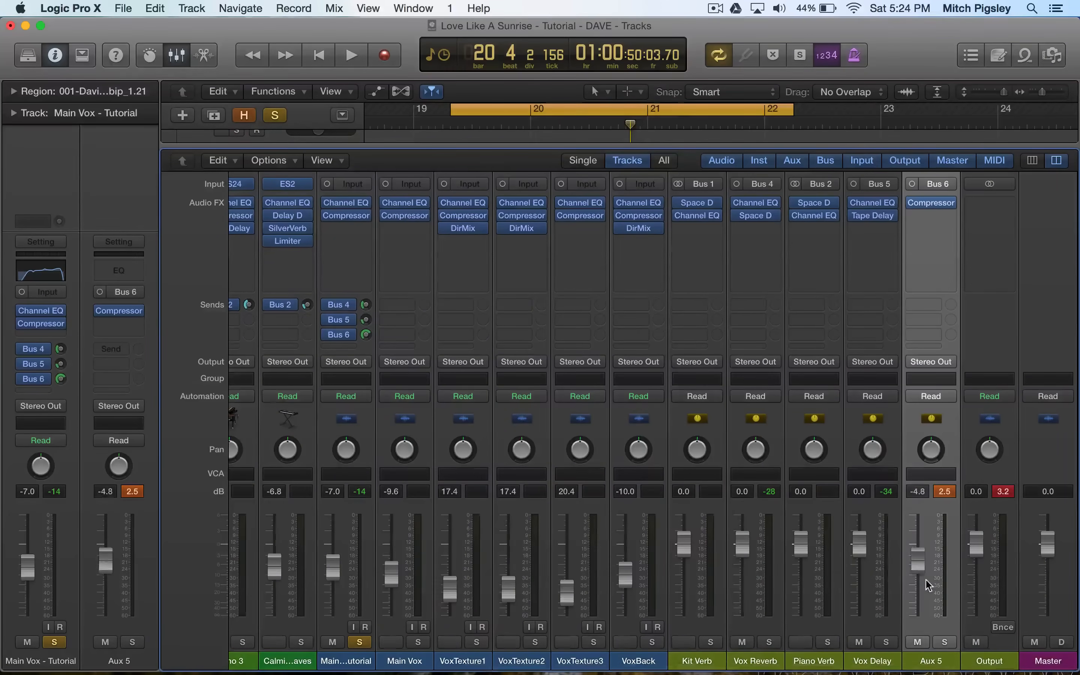
Play the looped section to hear the vocal together with its parallel compression, raising the listening volume.
{"action": "key", "text": "space"}
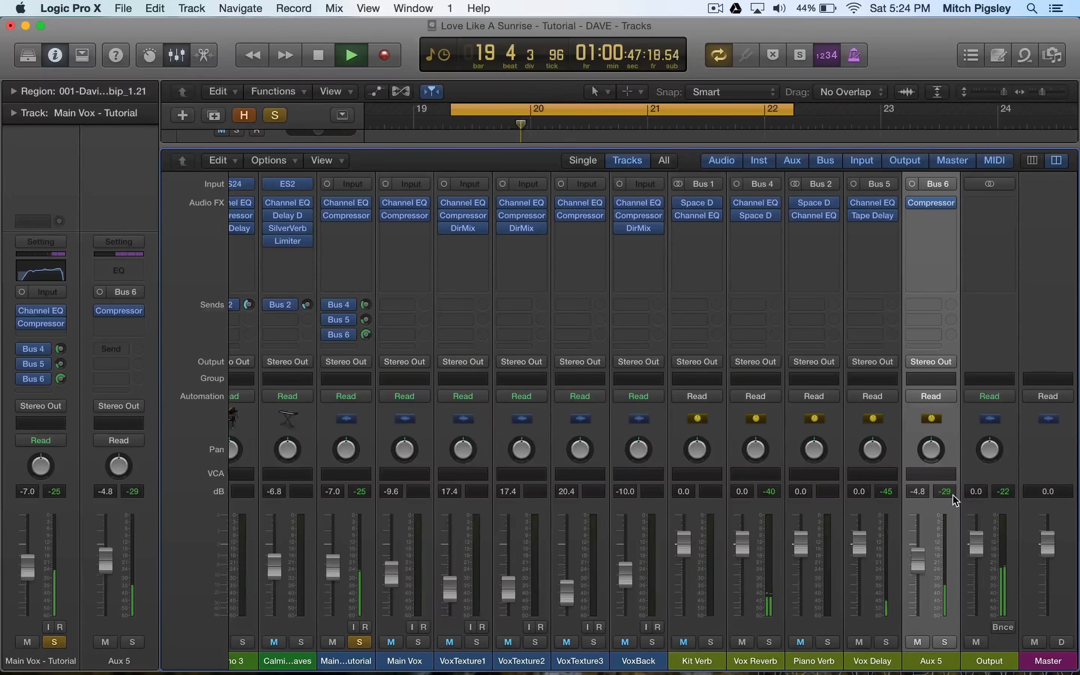
{"action": "key", "text": "XF86AudioRaiseVolume"}
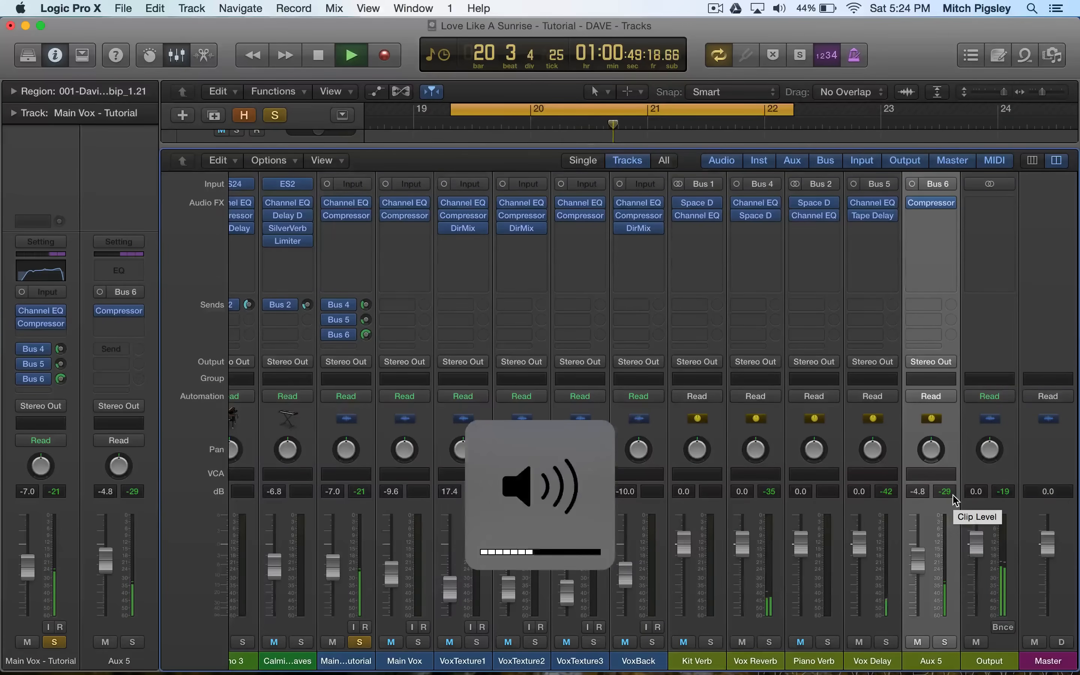
{"action": "key", "text": "space"}
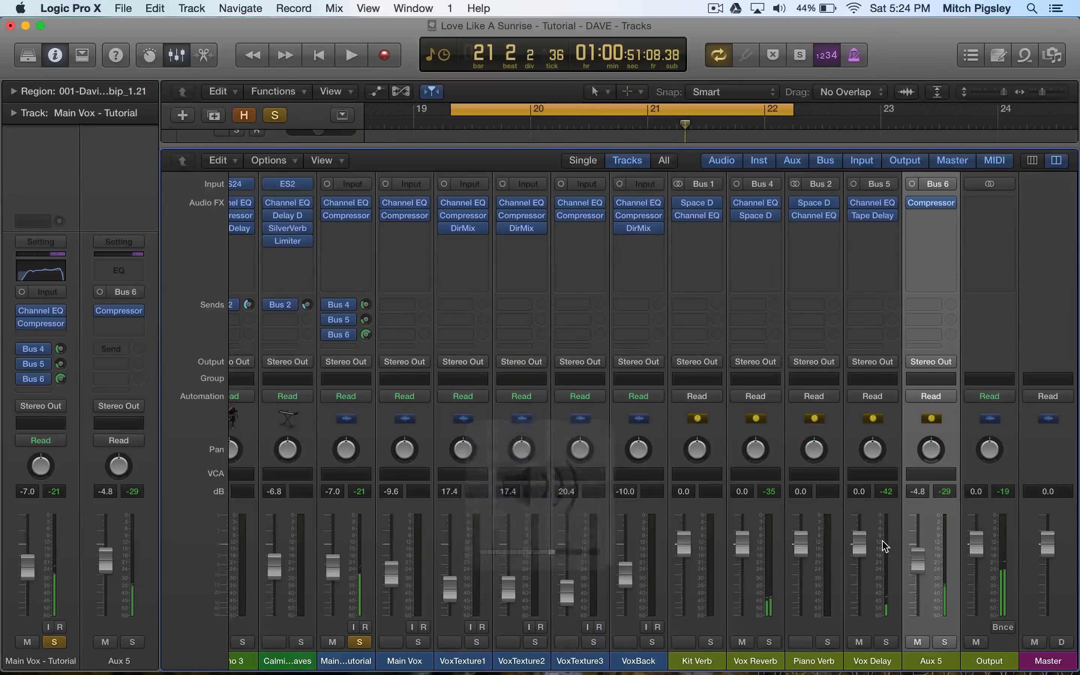
Solo the Aux 5 channel and rename it Vox Comp.
{"action": "left_click", "coordinate": [944, 642]}
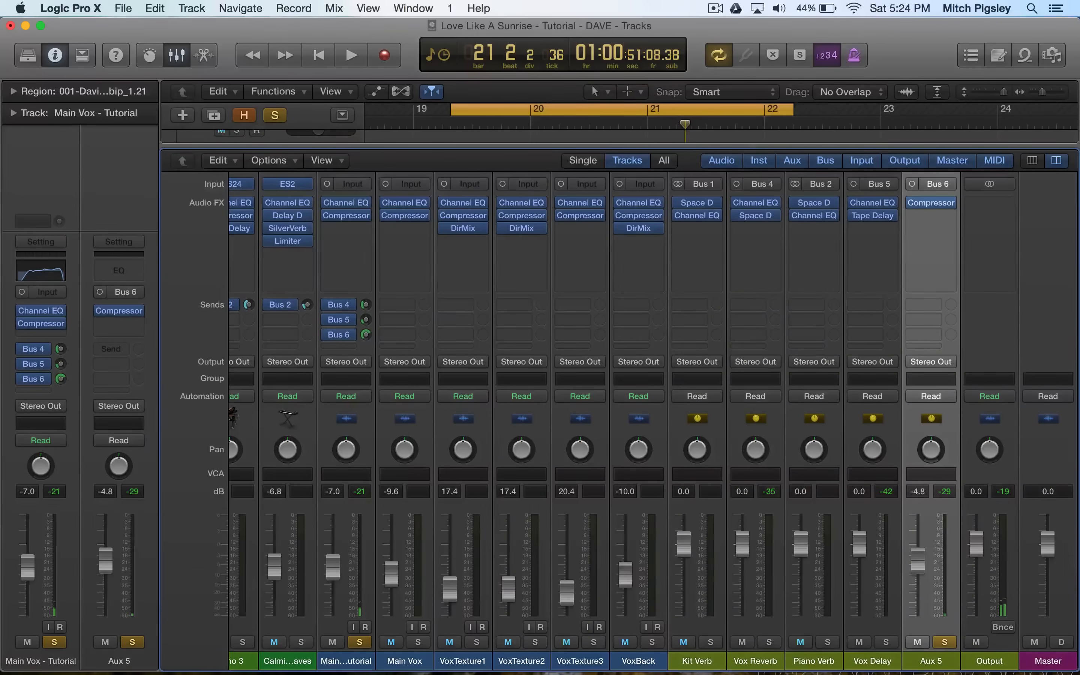
{"action": "double_click", "coordinate": [927, 658]}
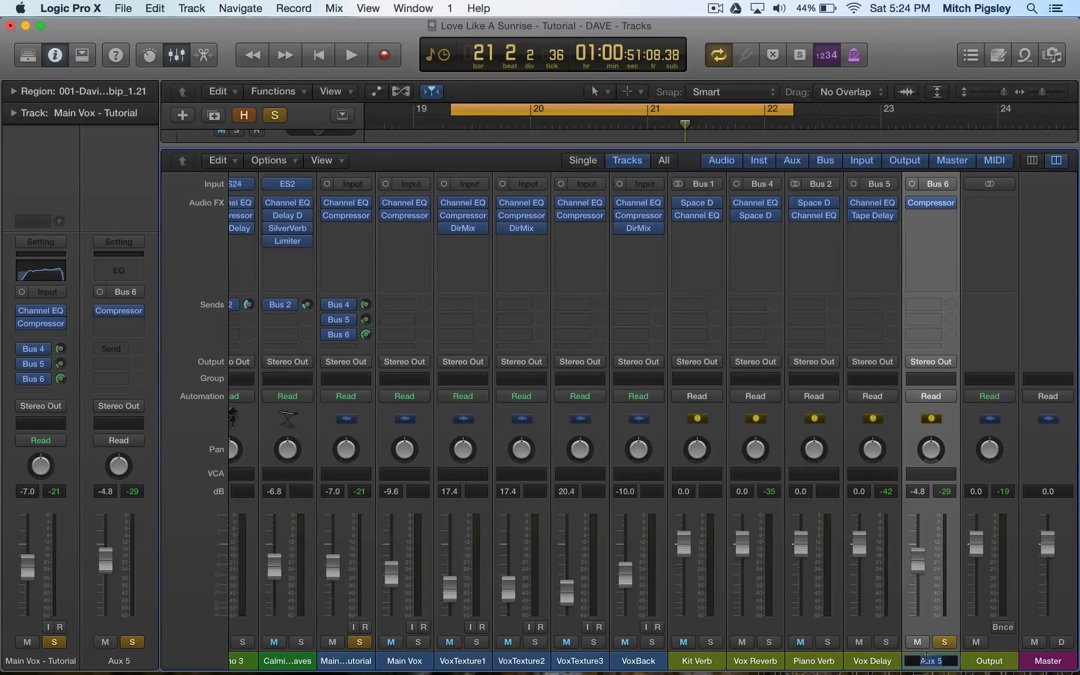
{"action": "type", "text": "Vox Comp"}
{"action": "key", "text": "Return"}
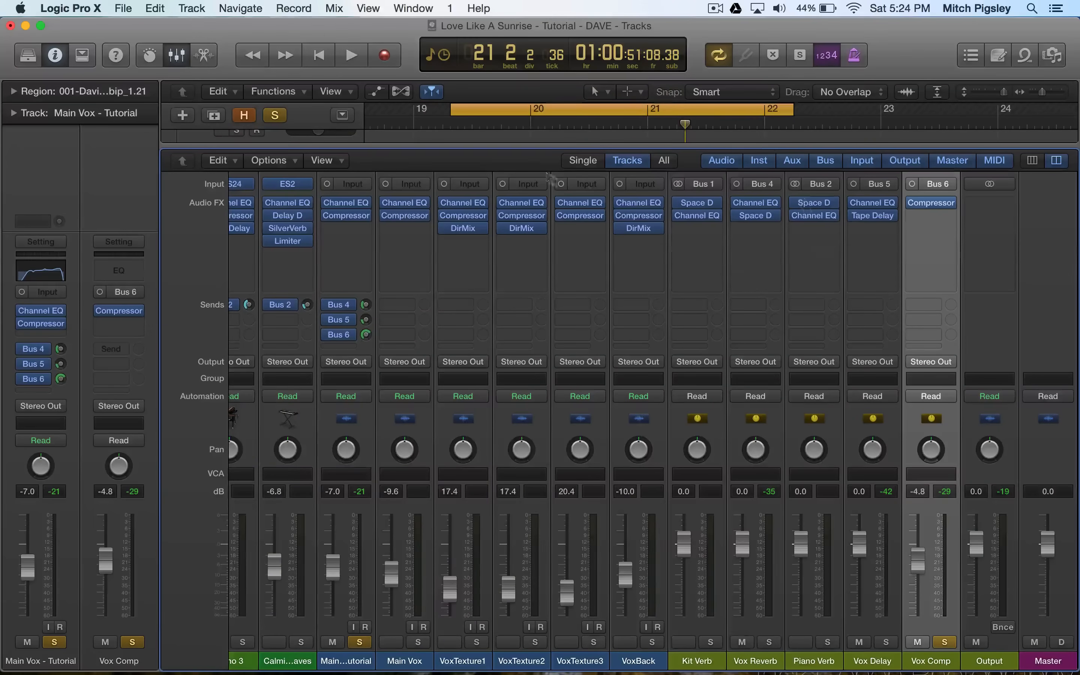
Take Main Vox - Tutorial out of solo during playback and listen to the Vox Comp channel on its own.
{"action": "key", "text": "space"}
{"action": "scroll", "coordinate": [786, 383], "scroll_direction": "left", "scroll_amount": 5}
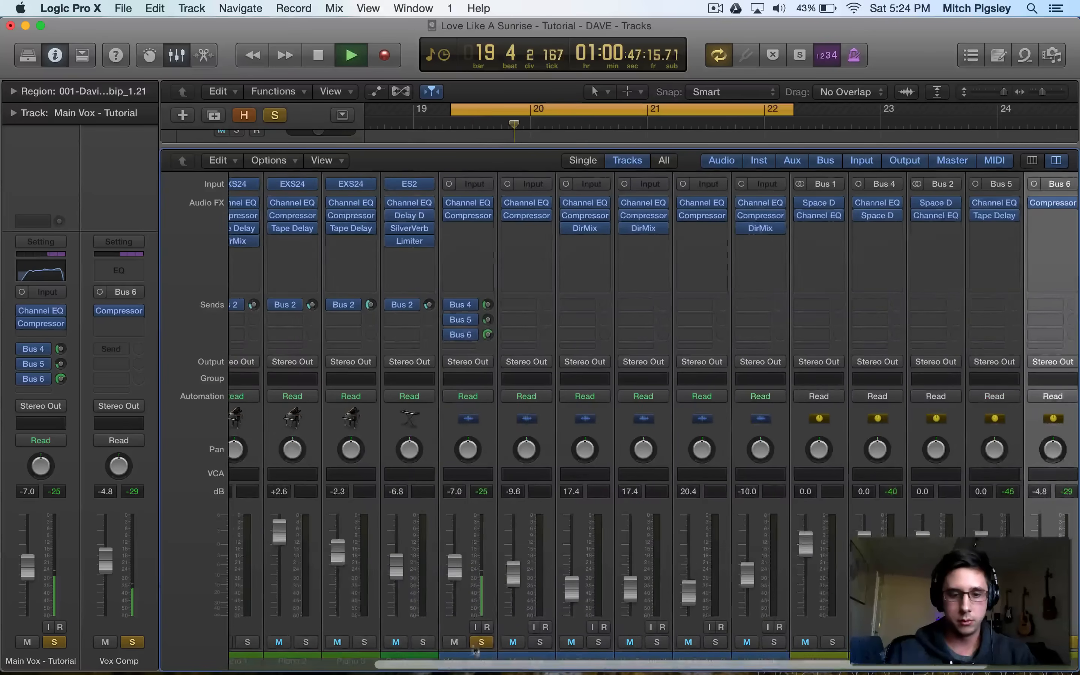
{"action": "key", "text": "XF86AudioRaiseVolume"}
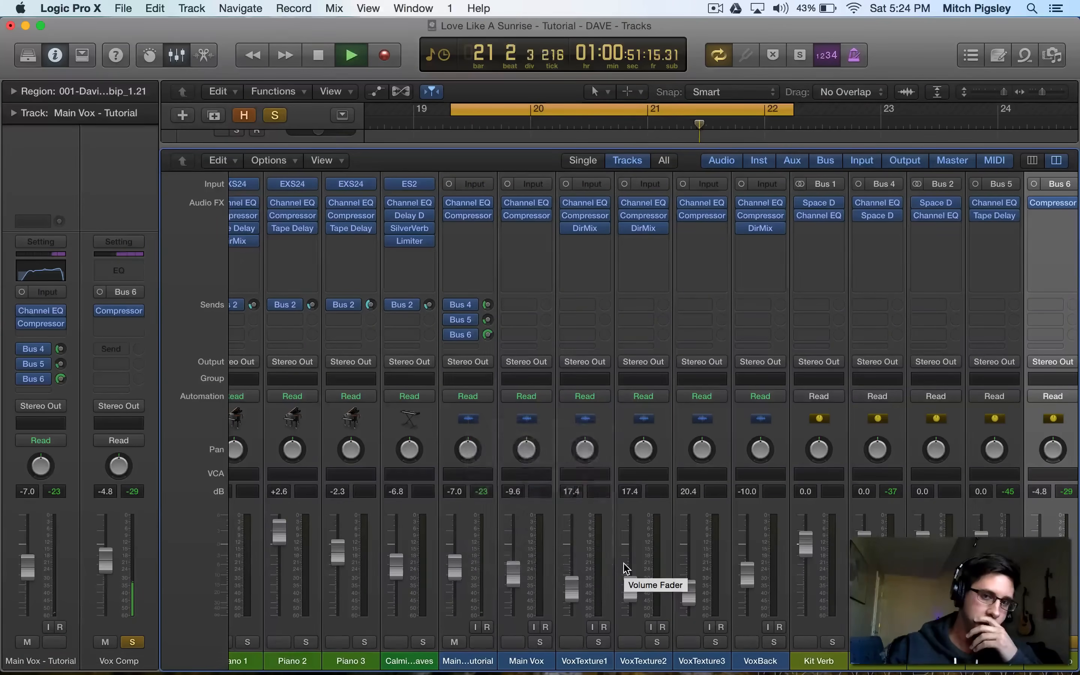
{"action": "key", "text": "space"}
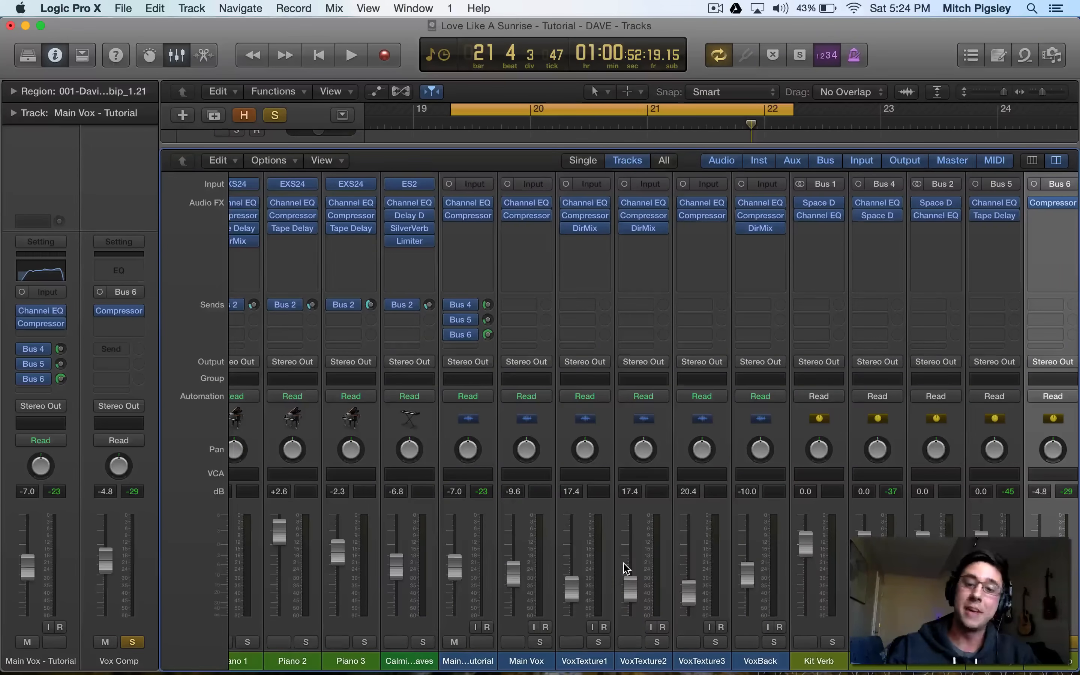
Take Vox Comp out of solo and play the full mix briefly.
{"action": "scroll", "coordinate": [624, 569], "scroll_direction": "right", "scroll_amount": 3}
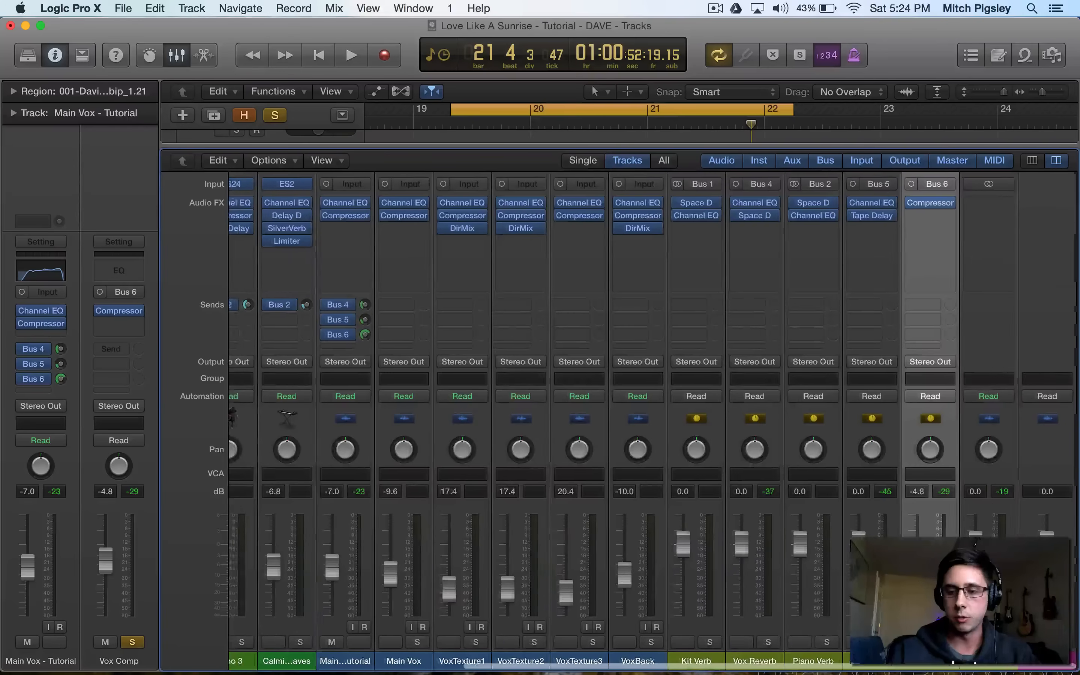
{"action": "key", "text": "s"}
{"action": "key", "text": "space"}
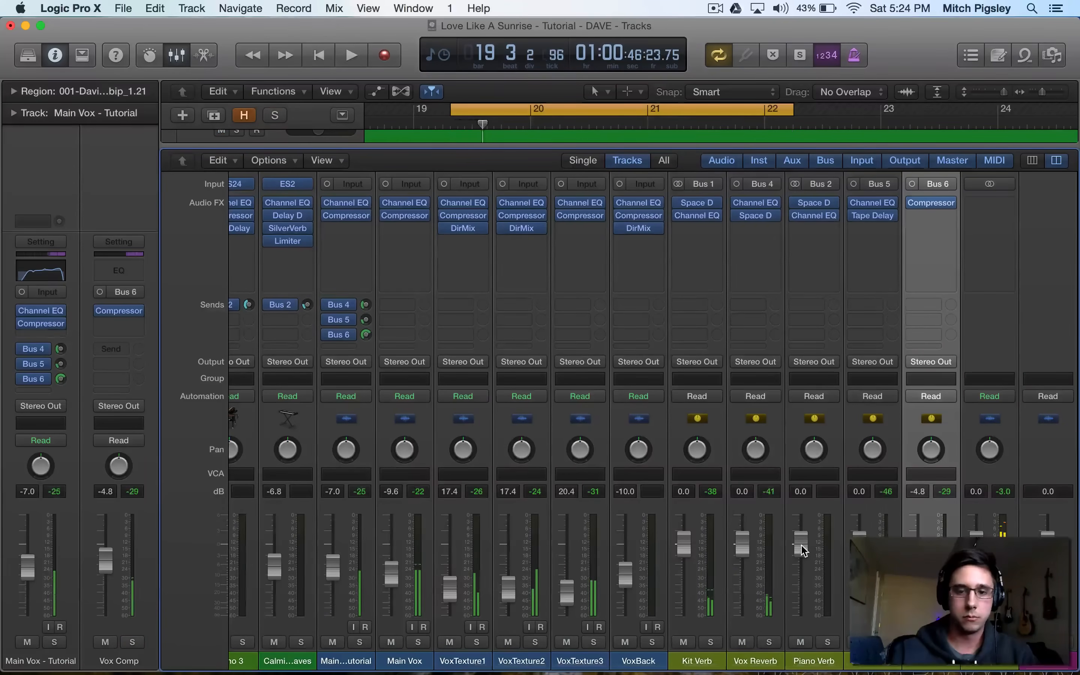
{"action": "scroll", "coordinate": [580, 569], "scroll_direction": "left", "scroll_amount": 3}
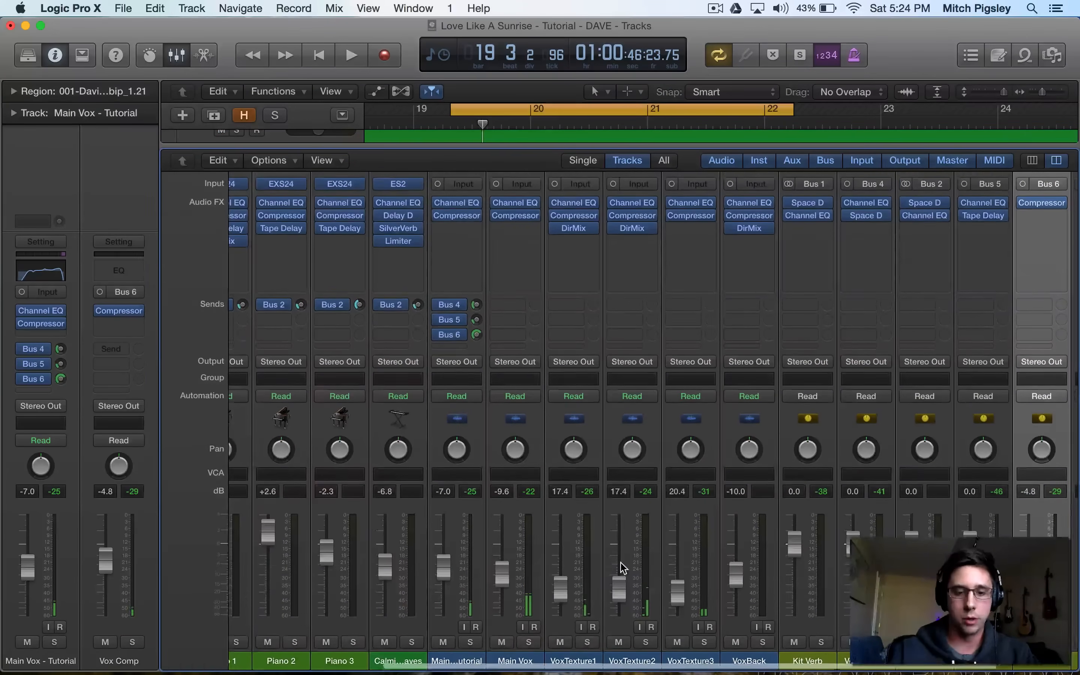
{"action": "scroll", "coordinate": [373, 660], "scroll_direction": "right", "scroll_amount": 3}
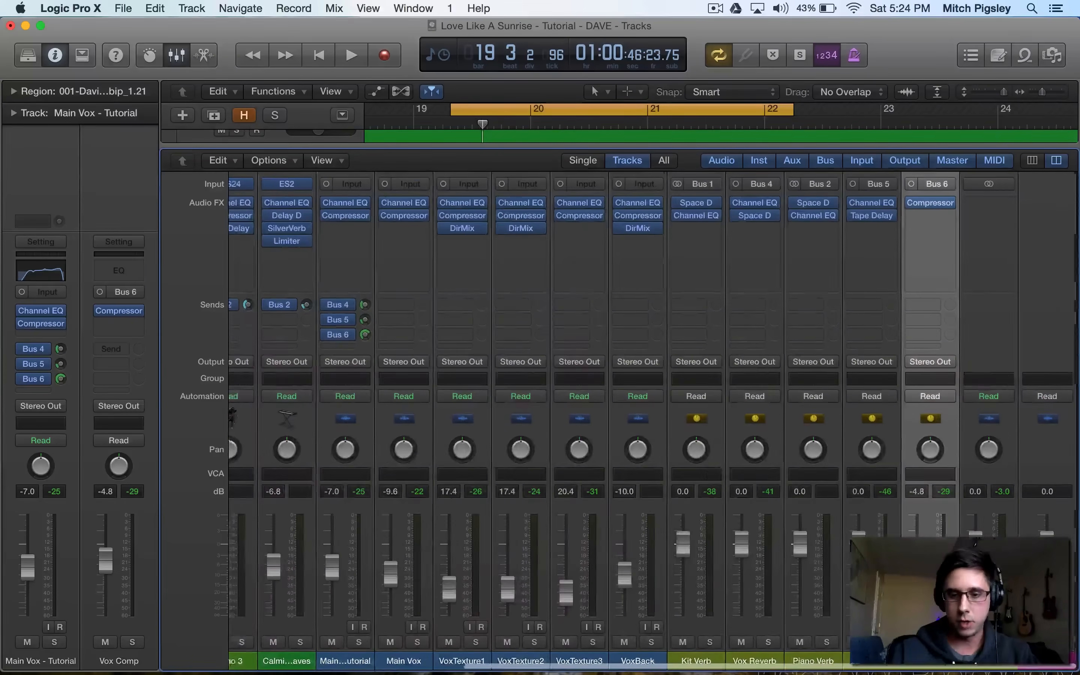
Solo the Main Vox - Tutorial channel and add a Bus 7 send to it.
{"action": "left_click", "coordinate": [359, 642]}
{"action": "scroll", "coordinate": [815, 451], "scroll_direction": "up", "scroll_amount": 2}
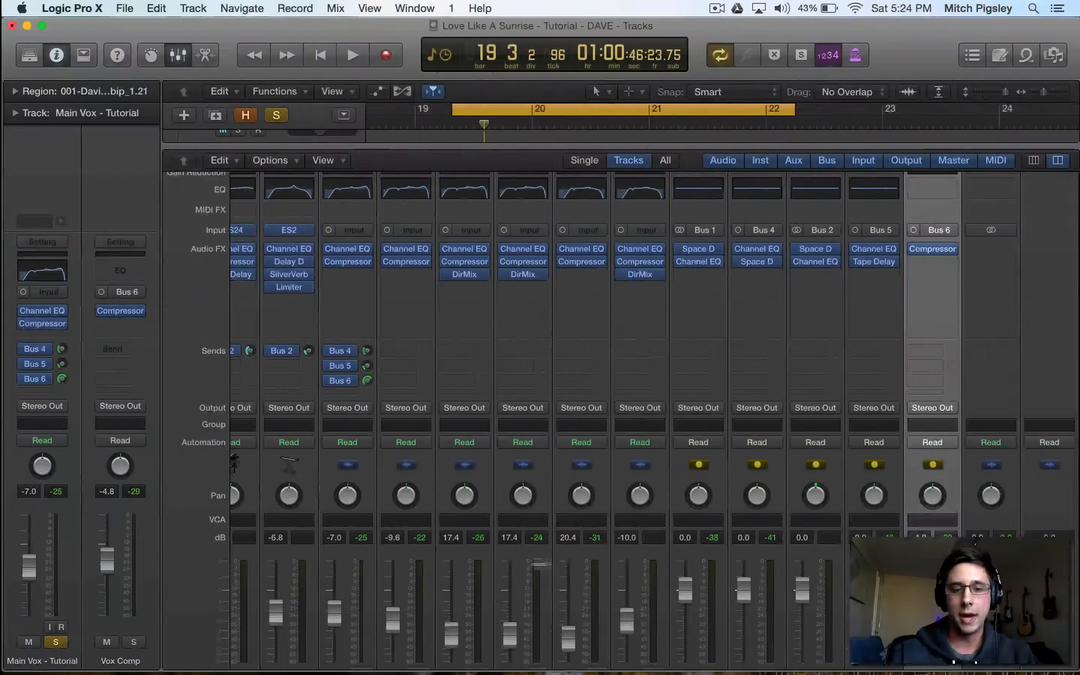
{"action": "scroll", "coordinate": [417, 375], "scroll_direction": "down", "scroll_amount": 3}
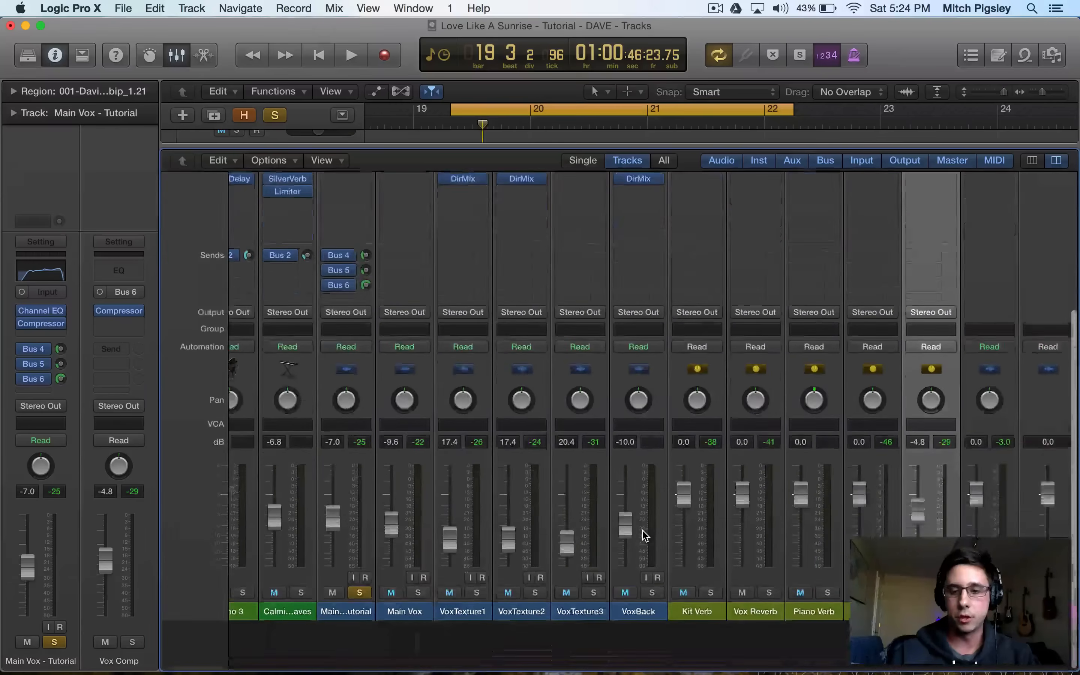
{"action": "scroll", "coordinate": [418, 375], "scroll_direction": "up", "scroll_amount": 1}
{"action": "left_click", "coordinate": [415, 345]}
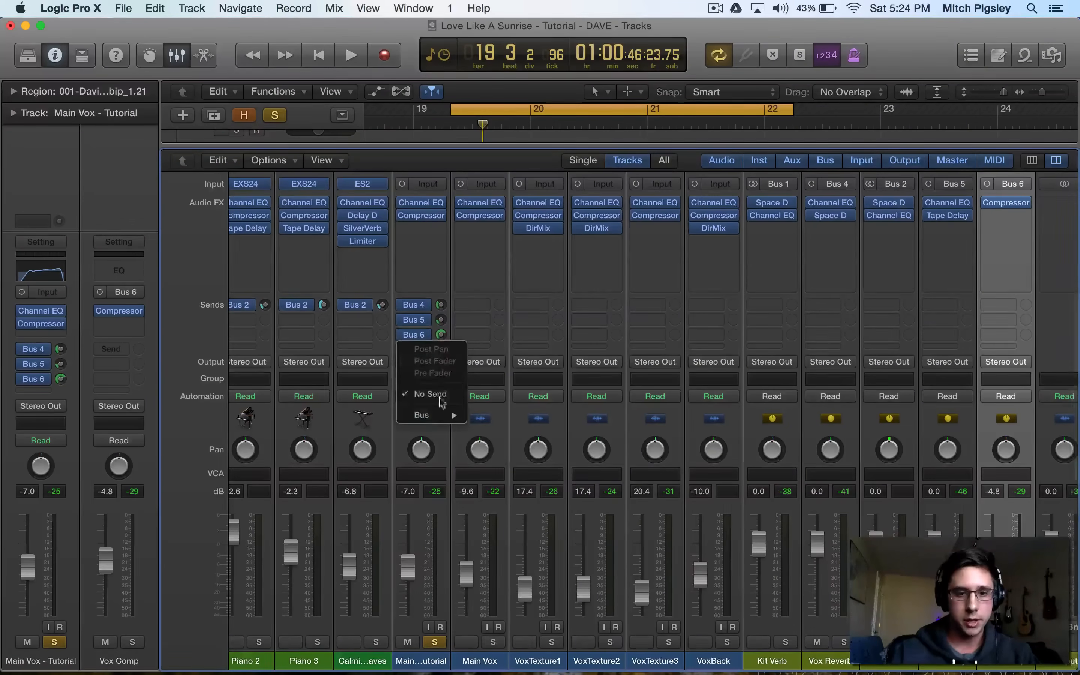
{"action": "mouse_move", "coordinate": [424, 415]}
{"action": "left_click", "coordinate": [495, 487]}
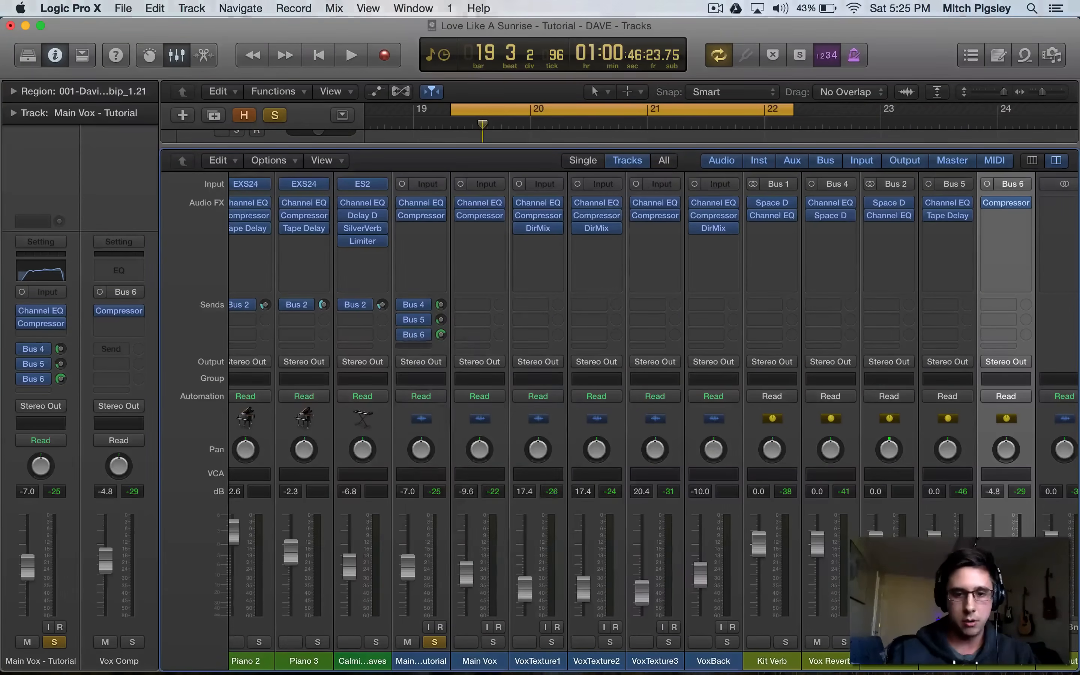
Rename the new Bus 7 aux channel as Vox Left.
{"action": "scroll", "coordinate": [937, 435], "scroll_direction": "right", "scroll_amount": 5}
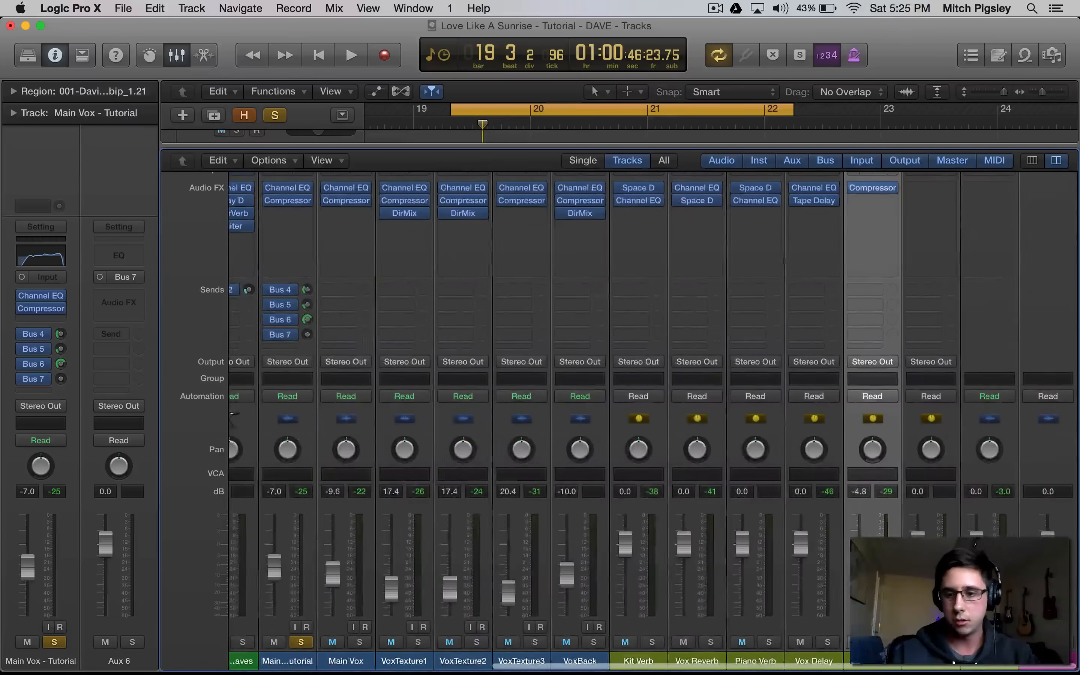
{"action": "left_click", "coordinate": [931, 658]}
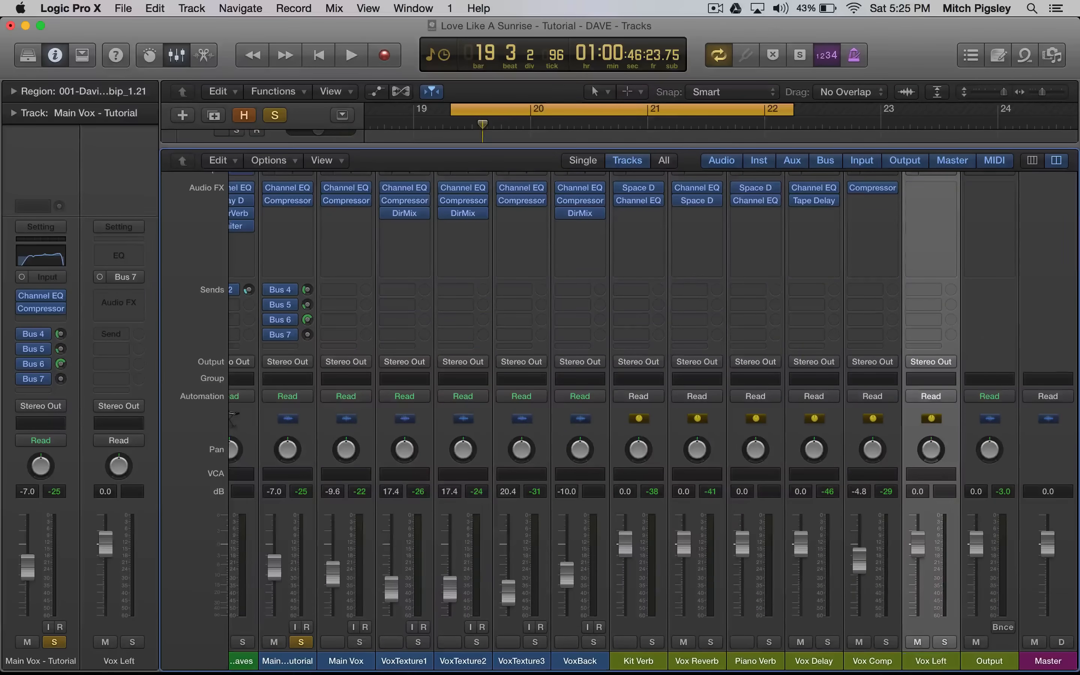
Insert a Pitch Shifter on the Vox Left channel.
{"action": "left_click", "coordinate": [931, 189]}
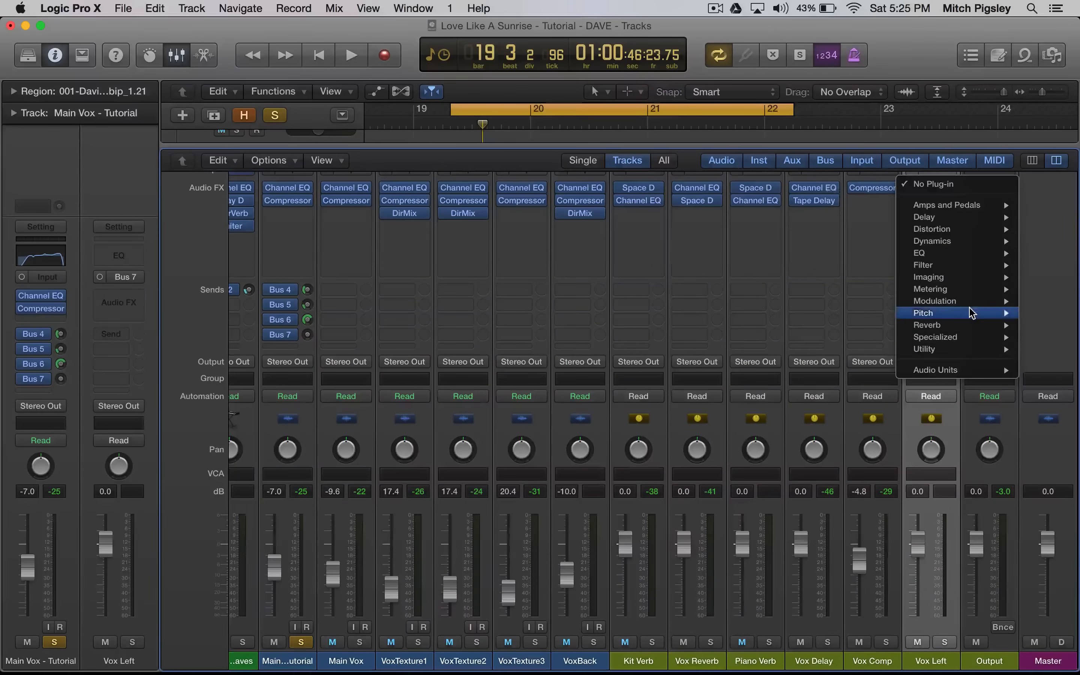
{"action": "mouse_move", "coordinate": [970, 312]}
{"action": "mouse_move", "coordinate": [814, 335]}
{"action": "left_click", "coordinate": [747, 324]}
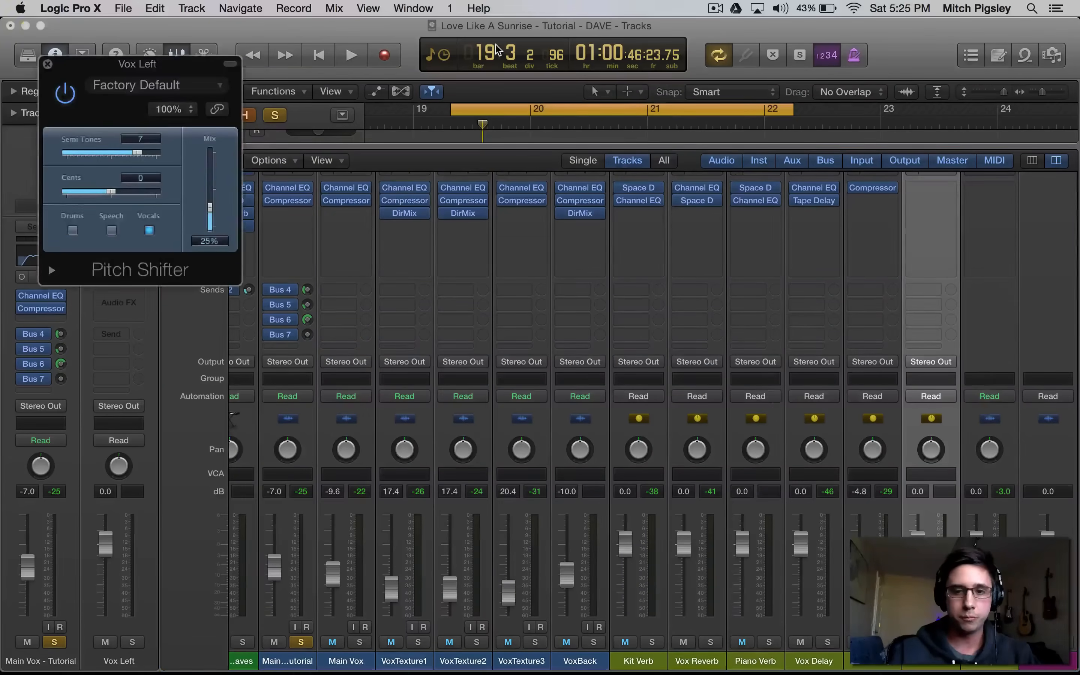
Set the Vox Left Pitch Shifter to 0 semitones and 5 cents and close it.
{"action": "left_click_drag", "start_coordinate": [151, 65], "coordinate": [388, 204]}
{"action": "left_click_drag", "start_coordinate": [374, 295], "coordinate": [341, 281]}
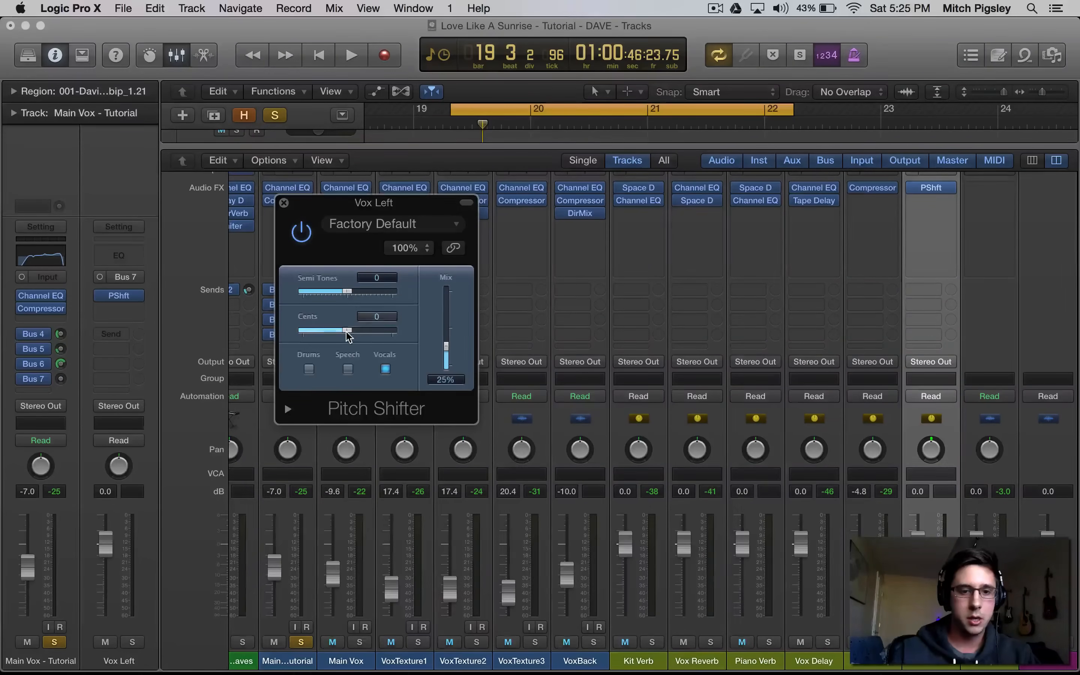
{"action": "left_click_drag", "start_coordinate": [346, 332], "coordinate": [350, 332]}
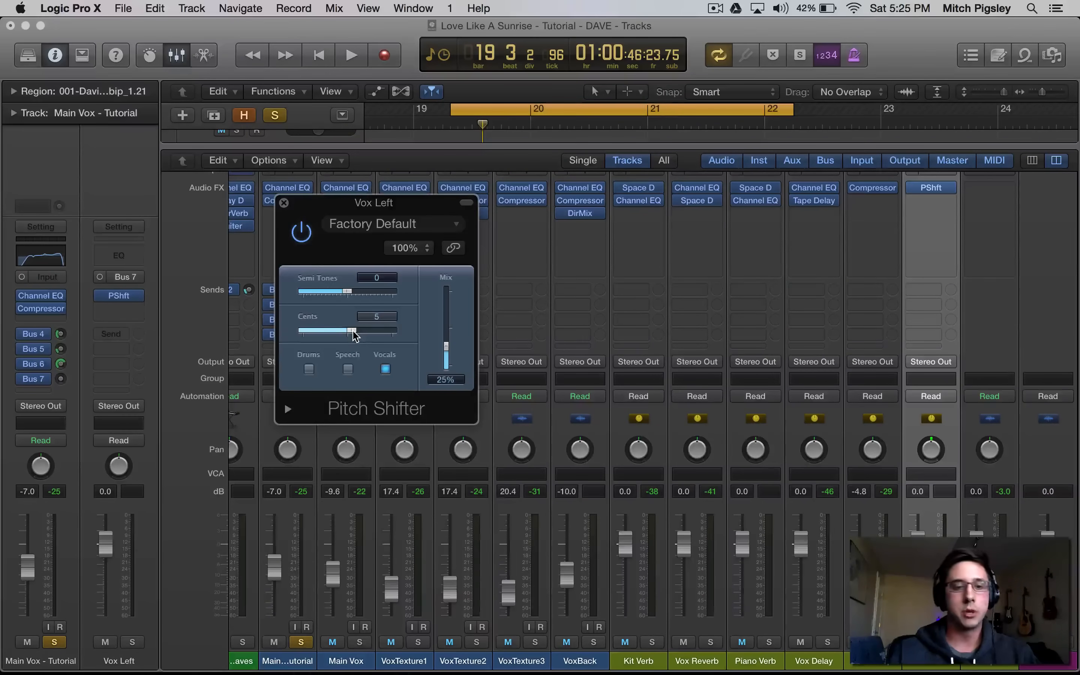
{"action": "left_click_drag", "start_coordinate": [303, 206], "coordinate": [376, 206]}
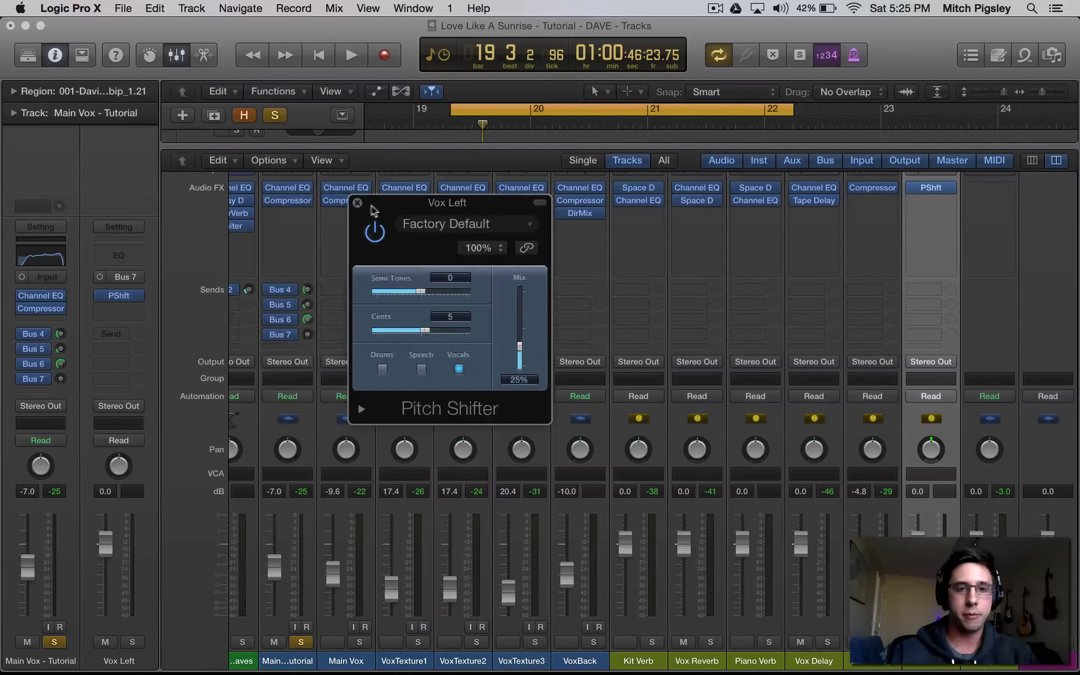
{"action": "left_click", "coordinate": [357, 204]}
Add a Bus 8 send to Main Vox - Tutorial and copy Vox Left's Pitch Shifter onto the new Bus 8 aux channel.
{"action": "scroll", "coordinate": [541, 358], "scroll_direction": "left", "scroll_amount": 5}
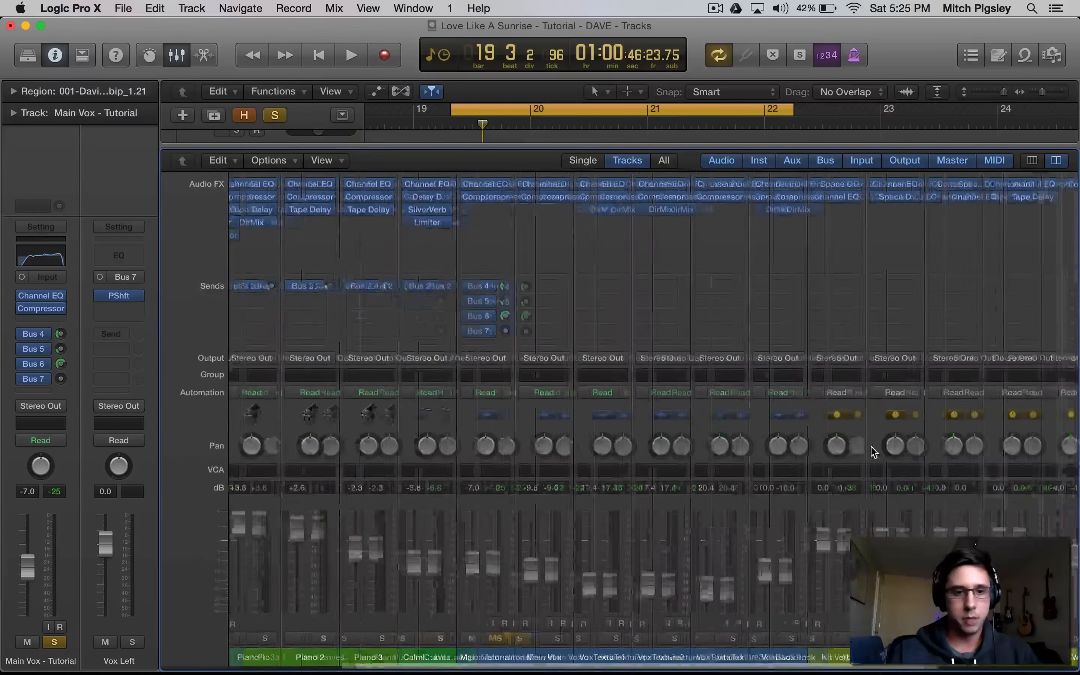
{"action": "left_click", "coordinate": [500, 348]}
{"action": "mouse_move", "coordinate": [514, 415]}
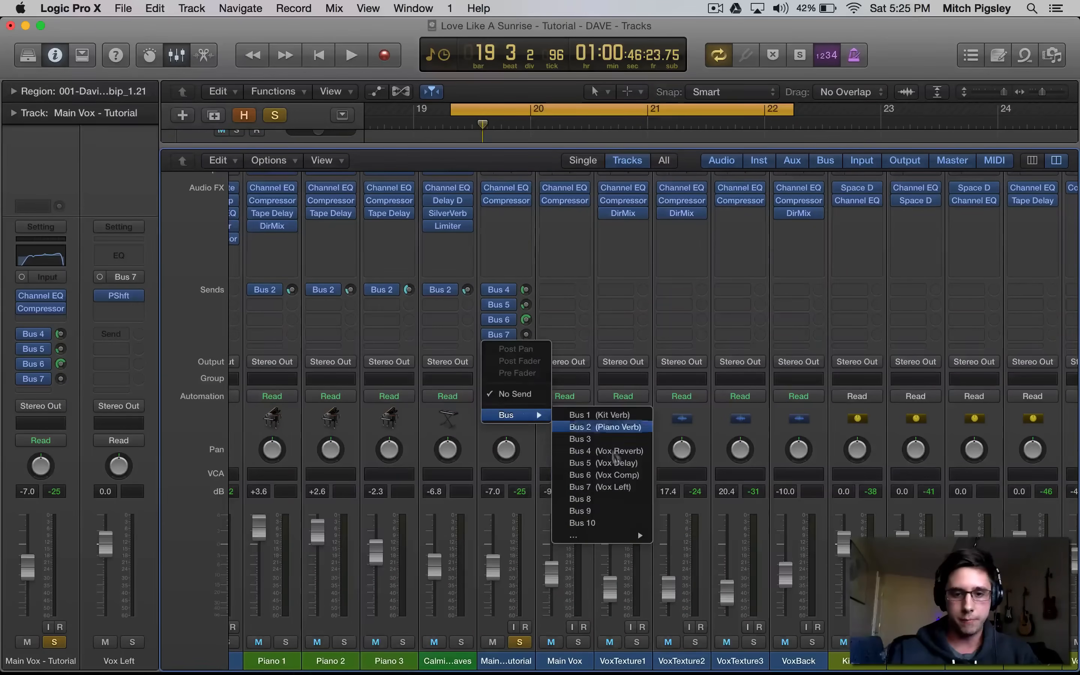
{"action": "left_click", "coordinate": [615, 506]}
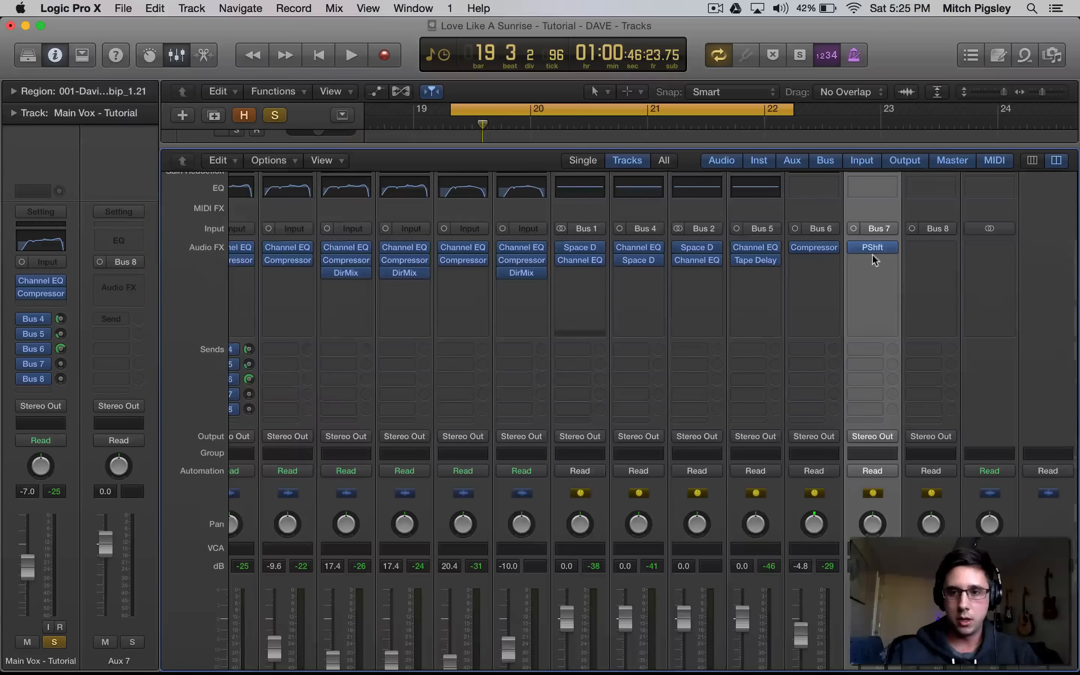
{"action": "left_click_drag", "start_coordinate": [873, 244], "coordinate": [922, 249]}
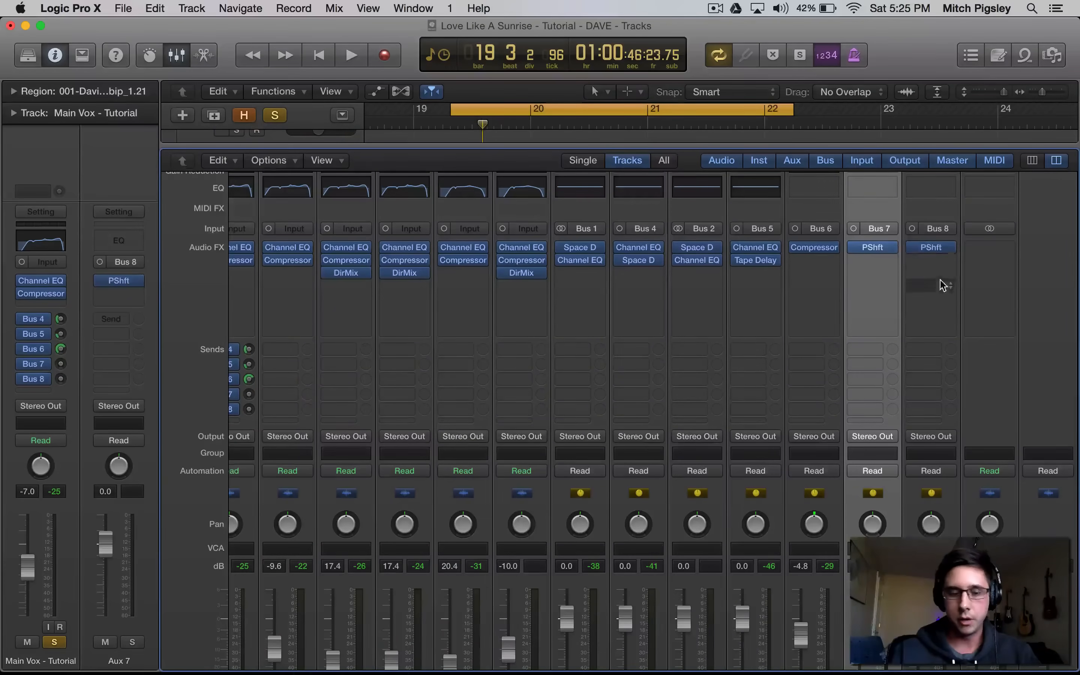
Try a level of about -13 dB for the Bus 7 send on Main Vox - Tutorial.
{"action": "scroll", "coordinate": [777, 366], "scroll_direction": "left", "scroll_amount": 5}
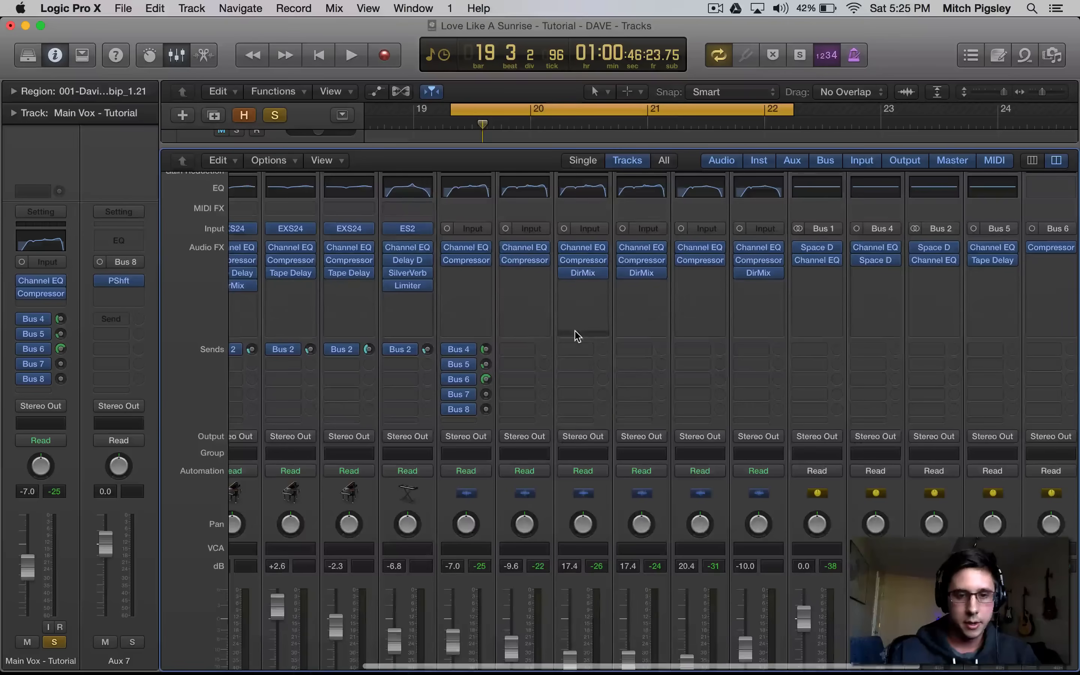
{"action": "scroll", "coordinate": [574, 333], "scroll_direction": "down", "scroll_amount": 4}
{"action": "left_click", "coordinate": [486, 319]}
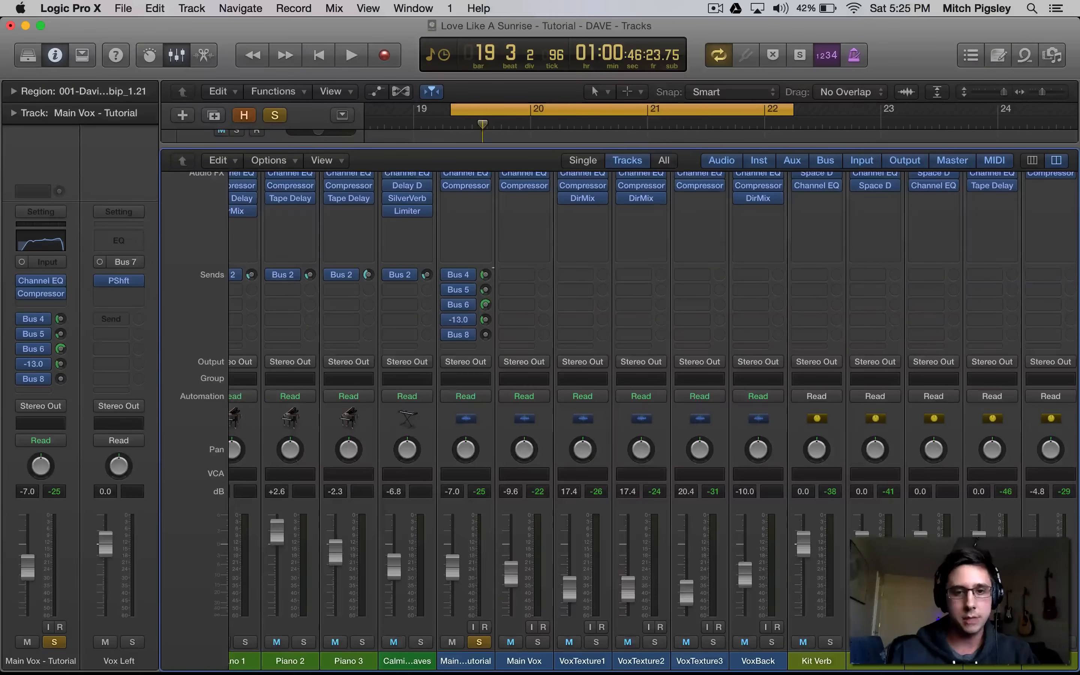
Insert a Direction Mixer below the Pitch Shifter on the Vox Left channel.
{"action": "scroll", "coordinate": [844, 308], "scroll_direction": "up", "scroll_amount": 4}
{"action": "scroll", "coordinate": [843, 309], "scroll_direction": "left", "scroll_amount": 1}
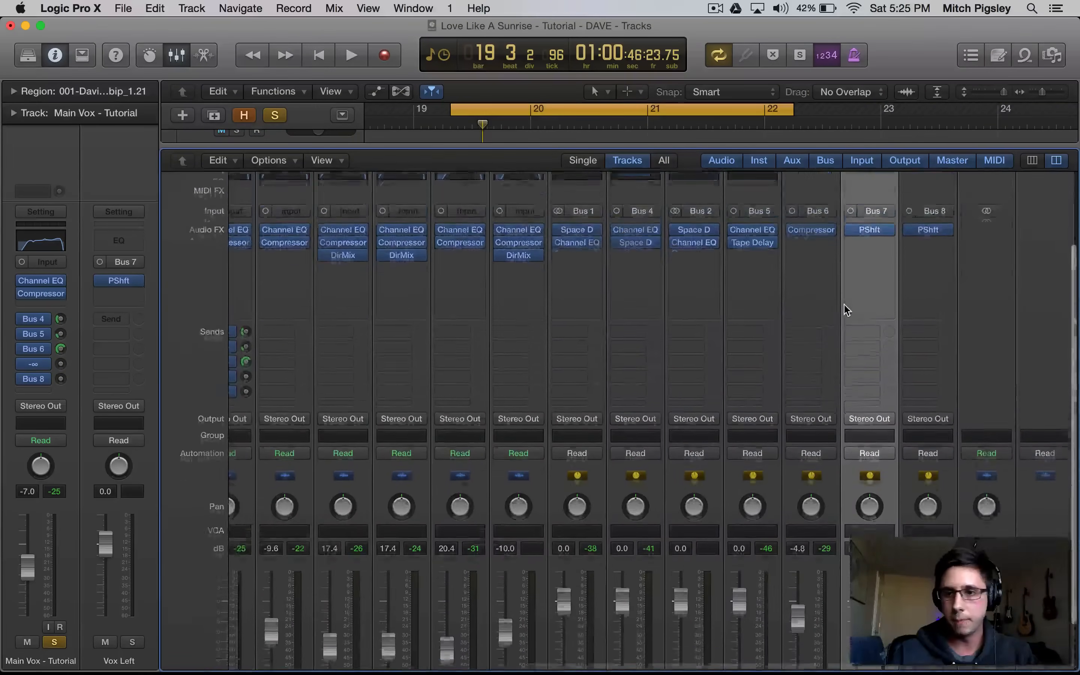
{"action": "left_click", "coordinate": [877, 272]}
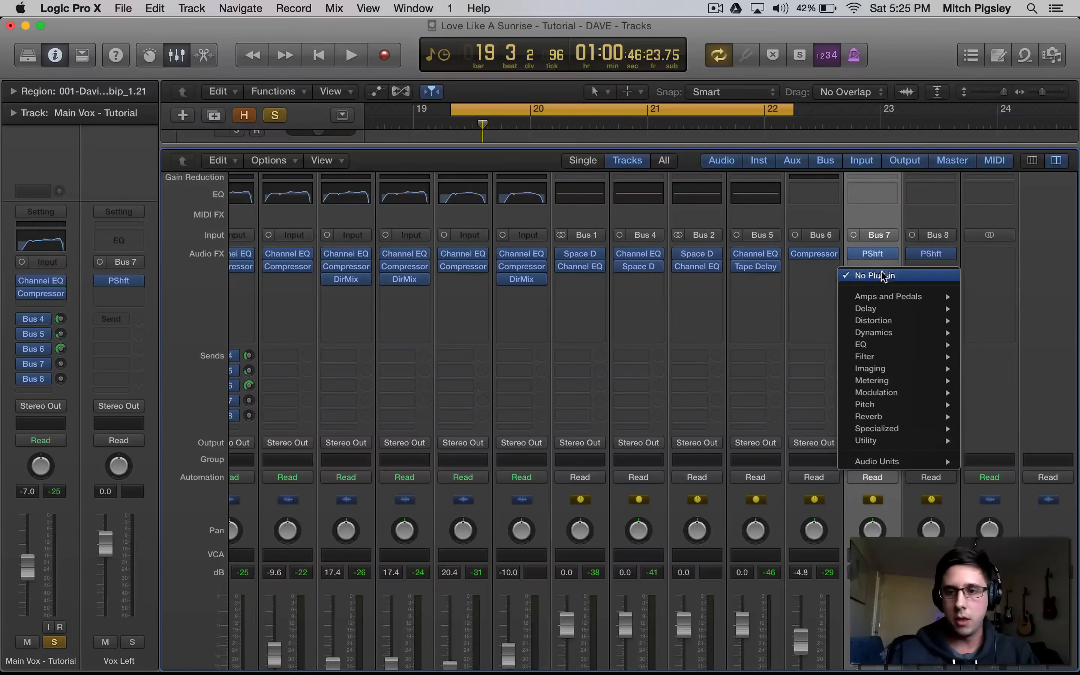
{"action": "left_click", "coordinate": [927, 257]}
{"action": "left_click", "coordinate": [878, 264]}
{"action": "mouse_move", "coordinate": [921, 359]}
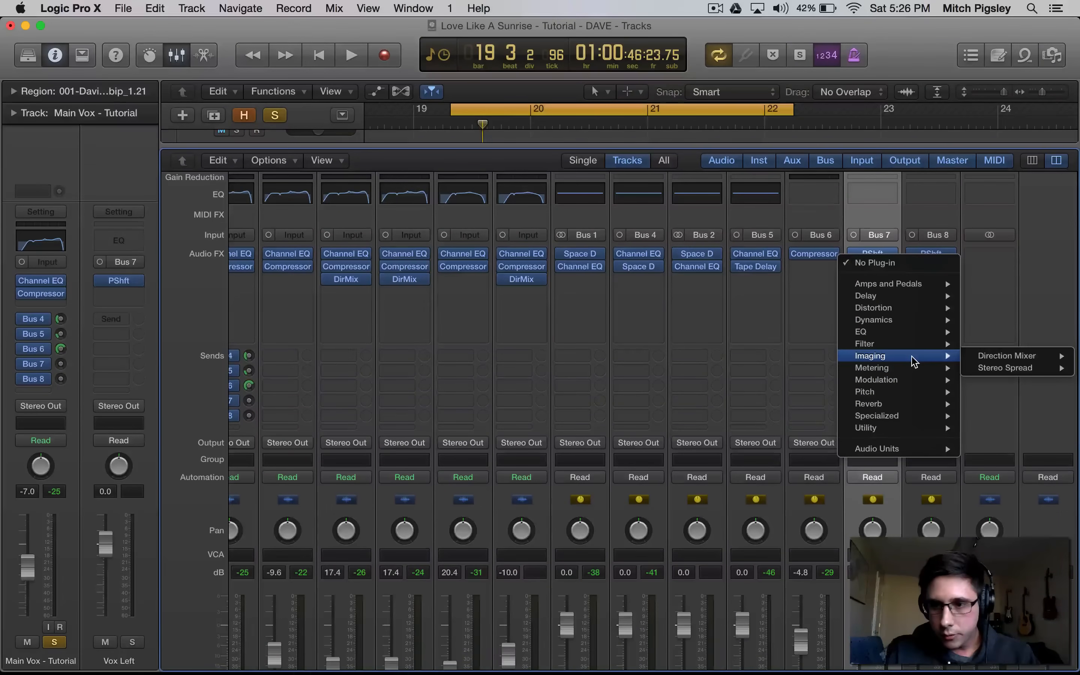
{"action": "left_click", "coordinate": [1012, 355]}
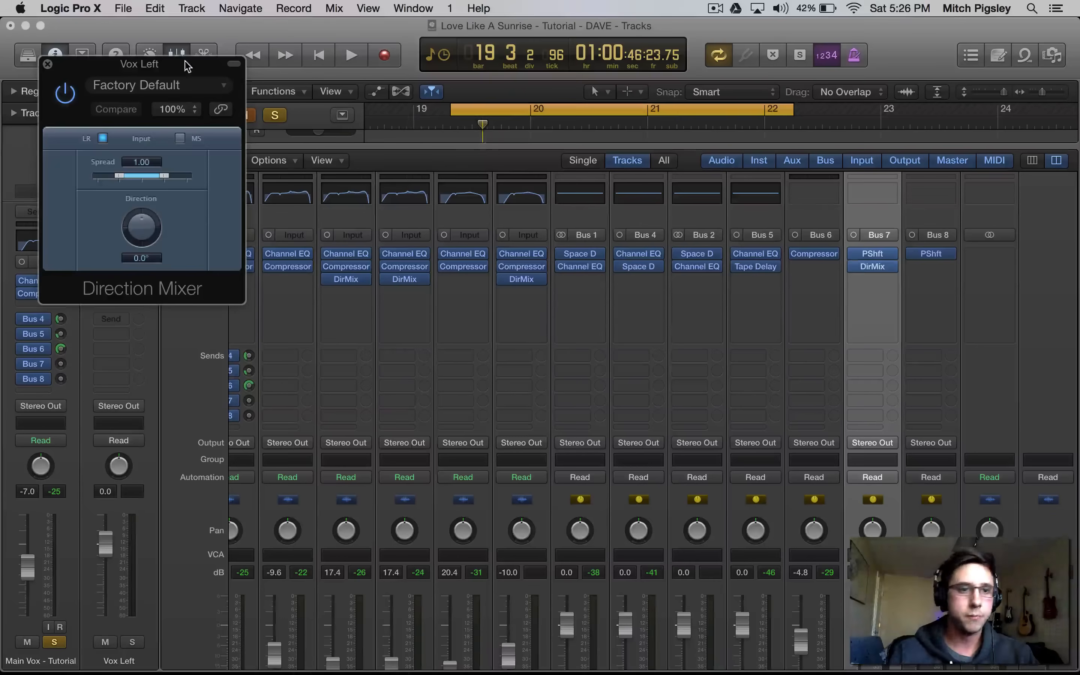
Set the Vox Left Direction Mixer's direction to -75° and close the plug-in.
{"action": "left_click_drag", "start_coordinate": [188, 66], "coordinate": [626, 224]}
{"action": "left_click_drag", "start_coordinate": [584, 394], "coordinate": [586, 415]}
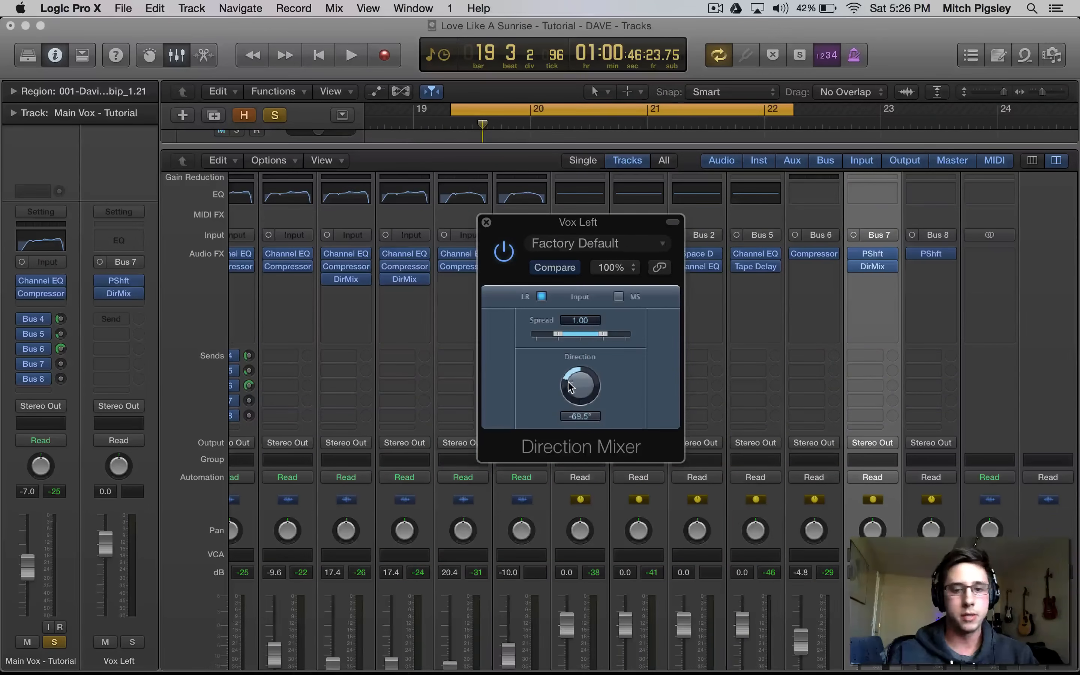
{"action": "double_click", "coordinate": [587, 418]}
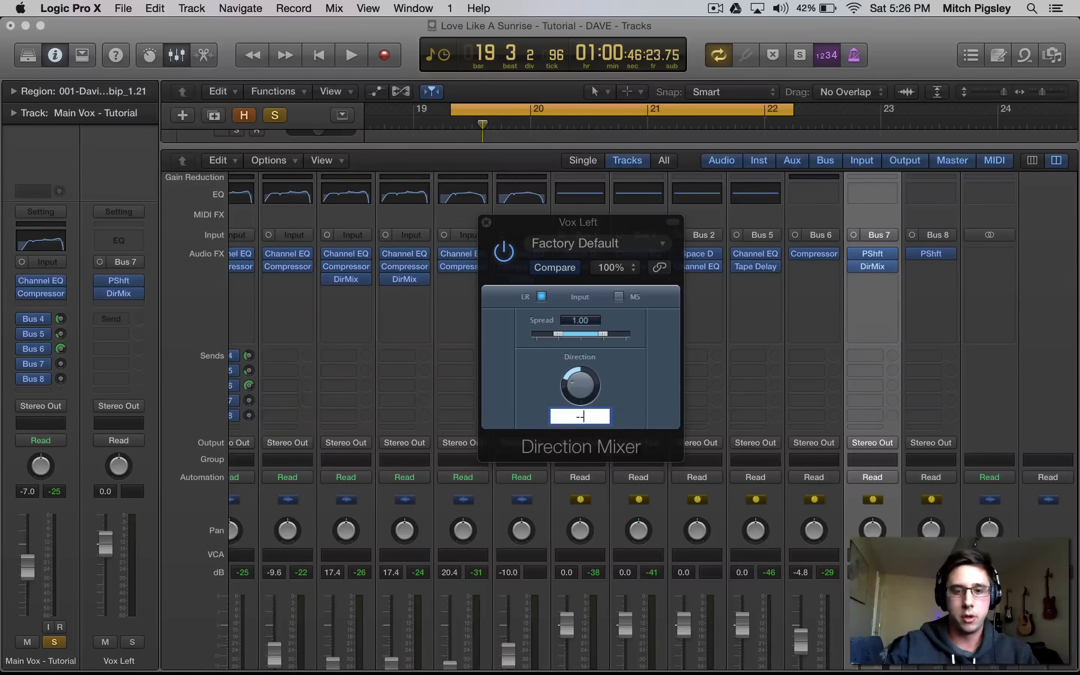
{"action": "type", "text": "-75"}
{"action": "key", "text": "Return"}
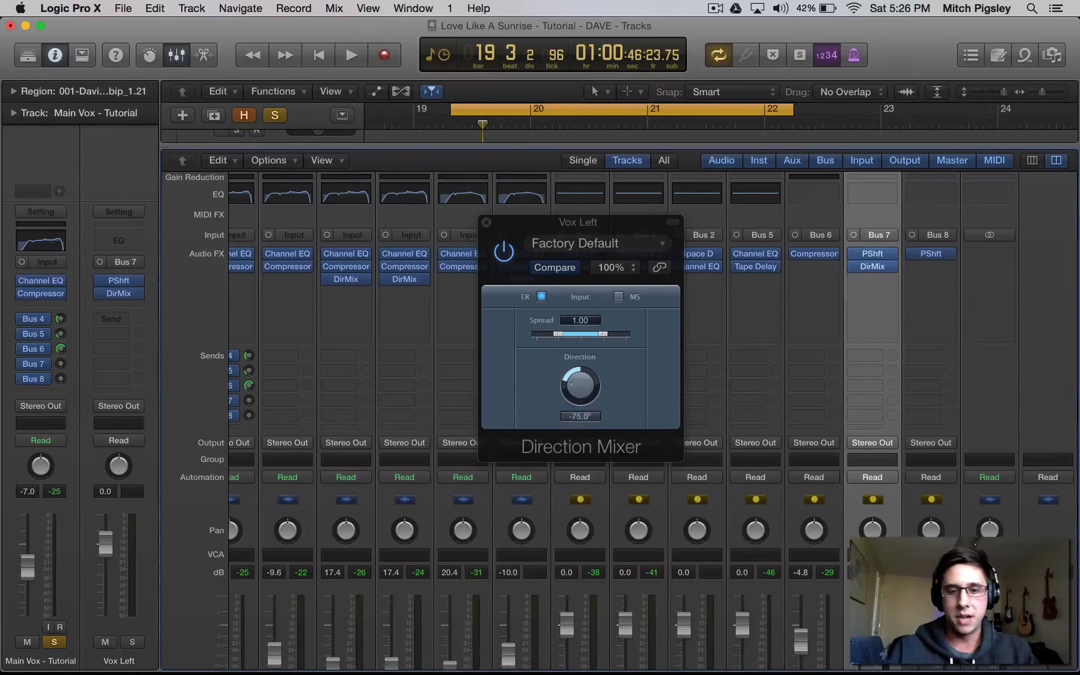
{"action": "left_click", "coordinate": [486, 223]}
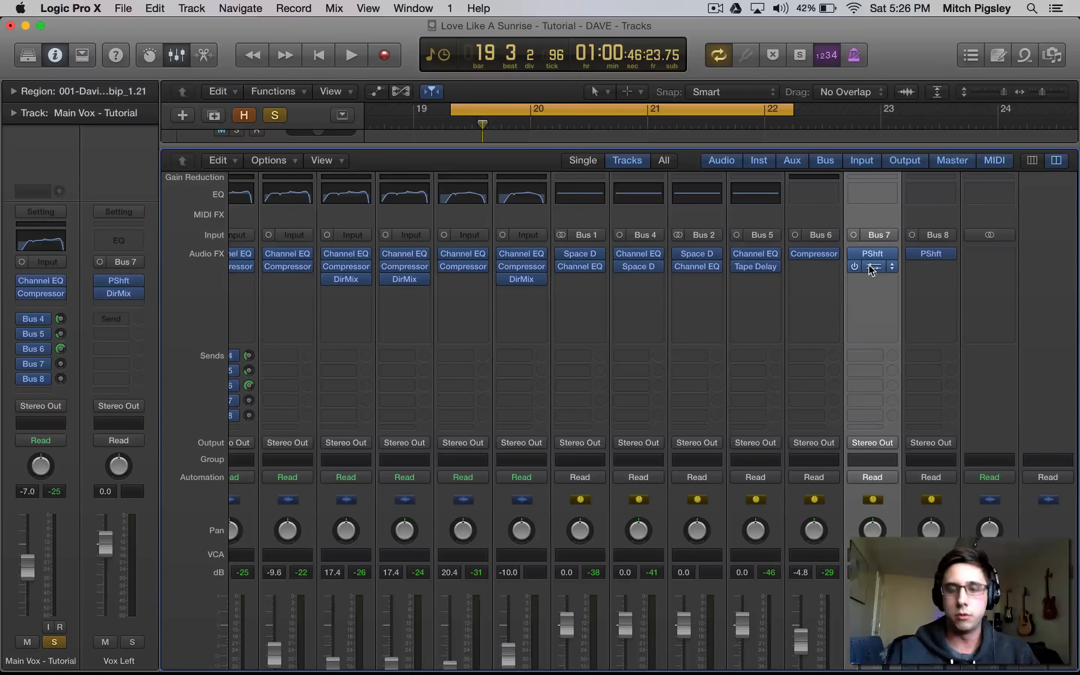
Copy Vox Left's Direction Mixer onto the Bus 8 aux channel and set the copy's direction to +75°.
{"action": "left_click_drag", "start_coordinate": [868, 267], "coordinate": [920, 267]}
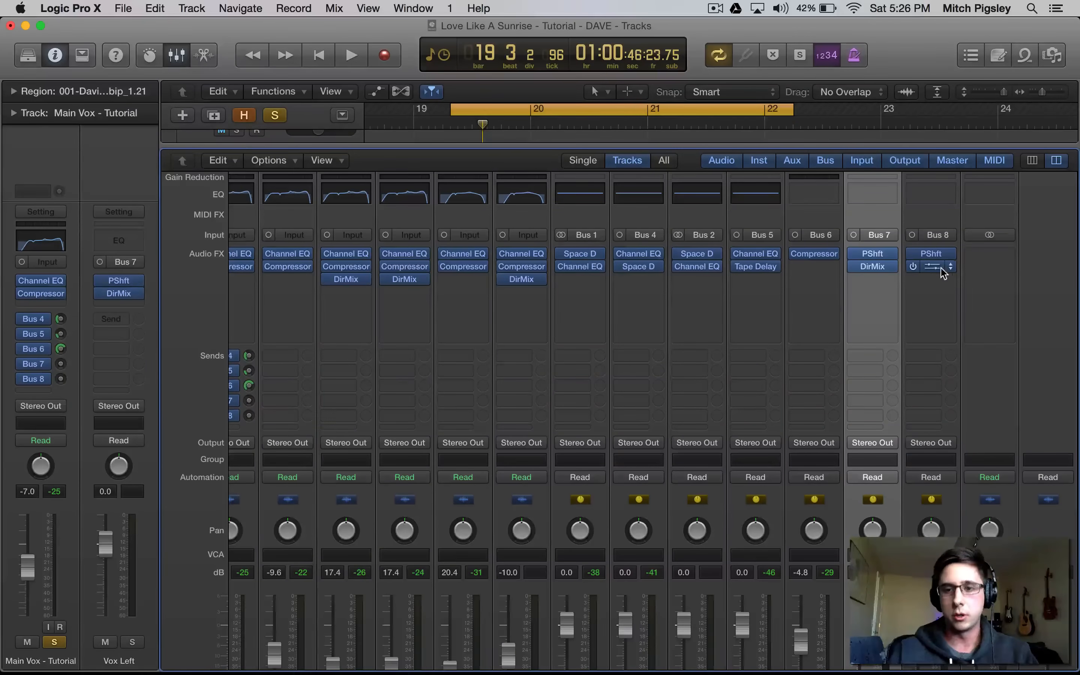
{"action": "left_click", "coordinate": [937, 266]}
{"action": "double_click", "coordinate": [140, 258]}
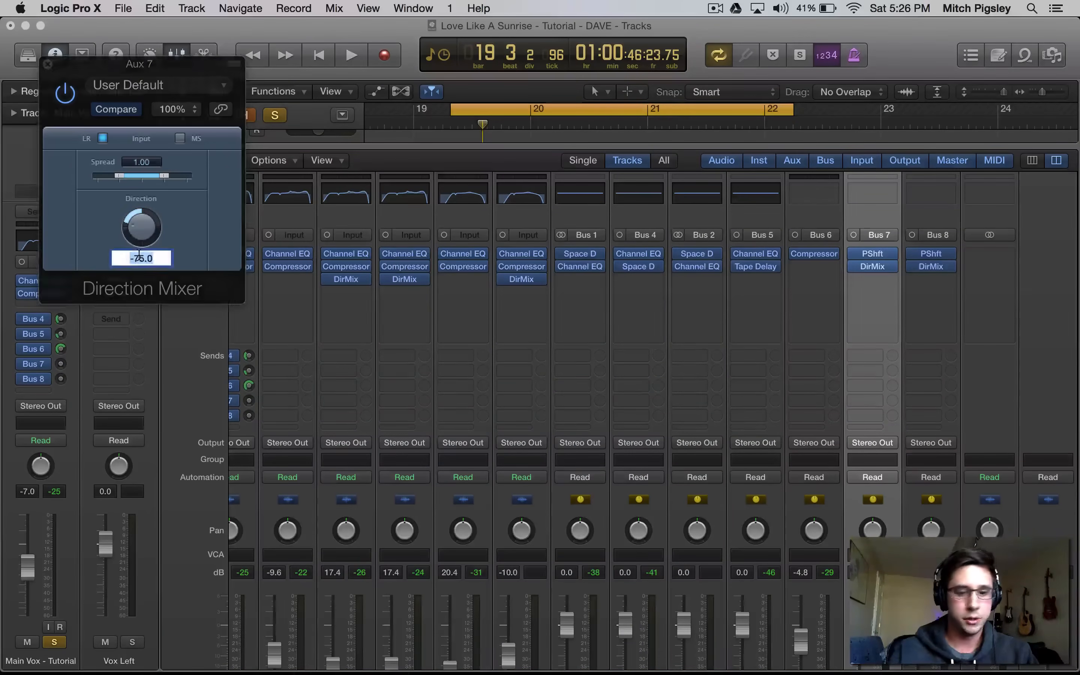
{"action": "type", "text": "75"}
{"action": "key", "text": "Return"}
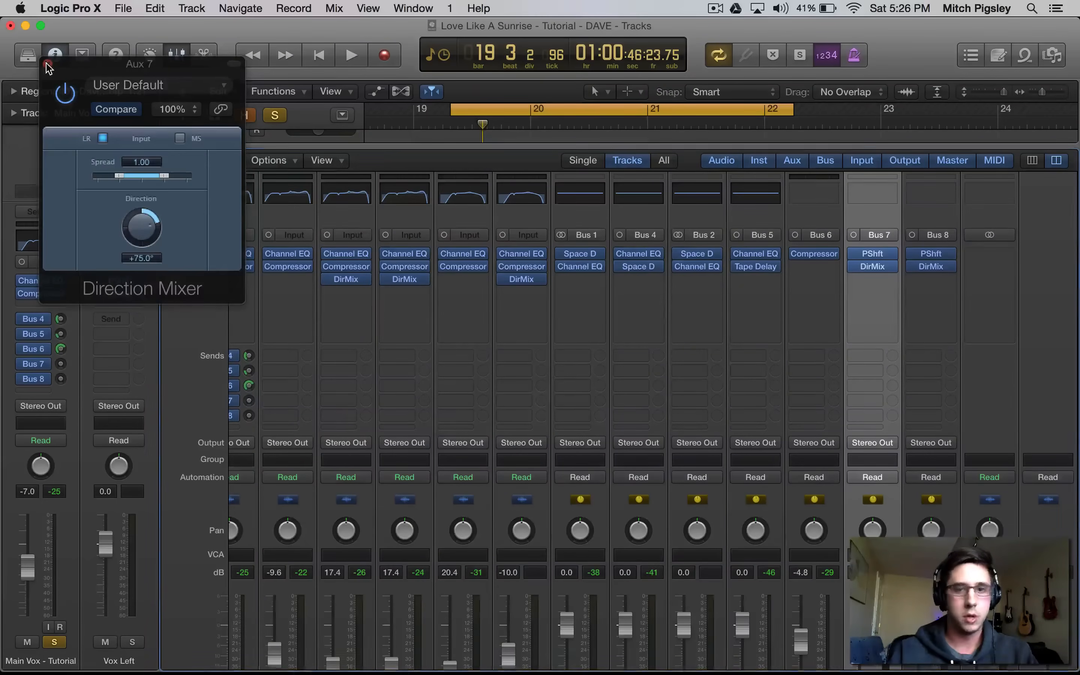
{"action": "left_click", "coordinate": [47, 66]}
Set the cents of the Bus 8 aux channel's Pitch Shifter to -5 and close it.
{"action": "scroll", "coordinate": [742, 373], "scroll_direction": "down", "scroll_amount": 3}
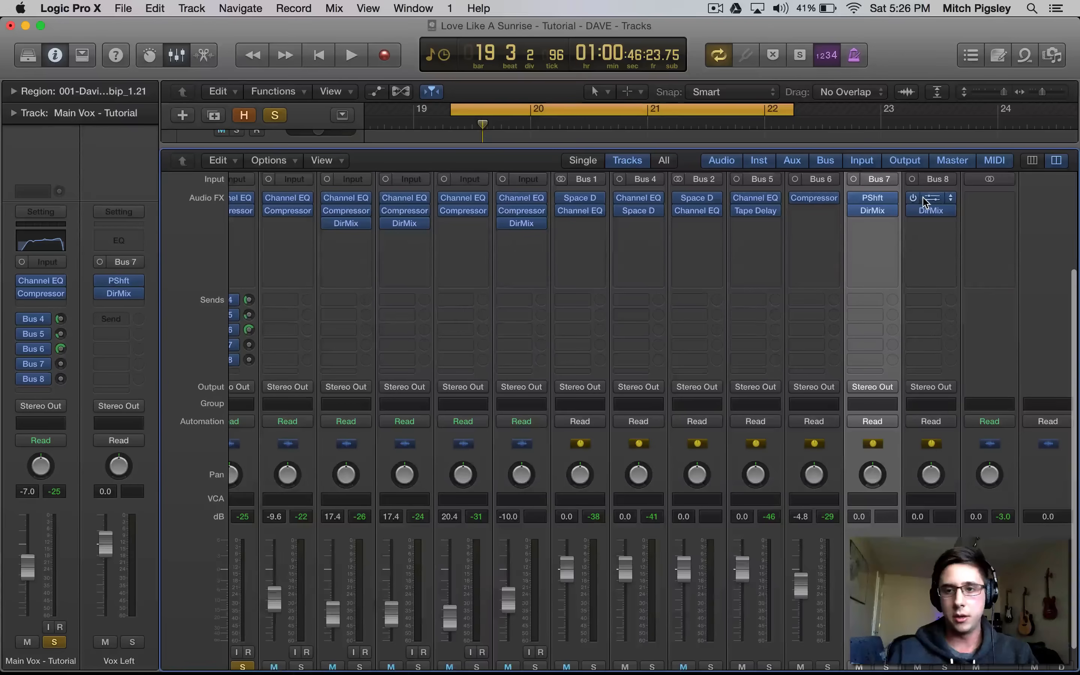
{"action": "left_click", "coordinate": [924, 199]}
{"action": "double_click", "coordinate": [139, 178]}
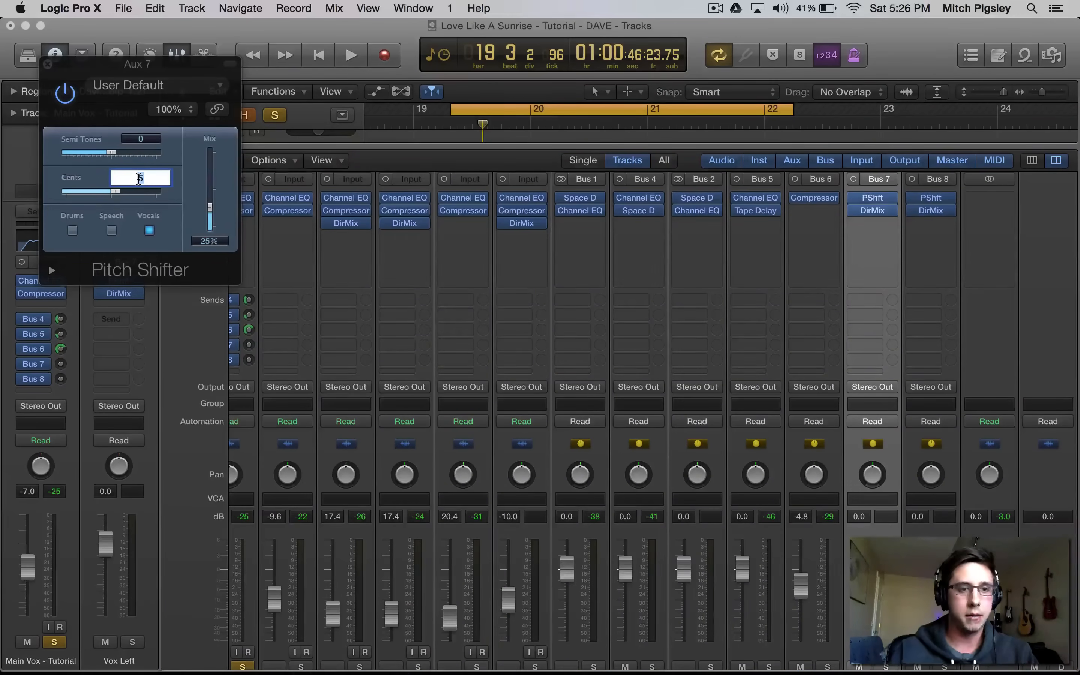
{"action": "type", "text": "-5"}
{"action": "key", "text": "Return"}
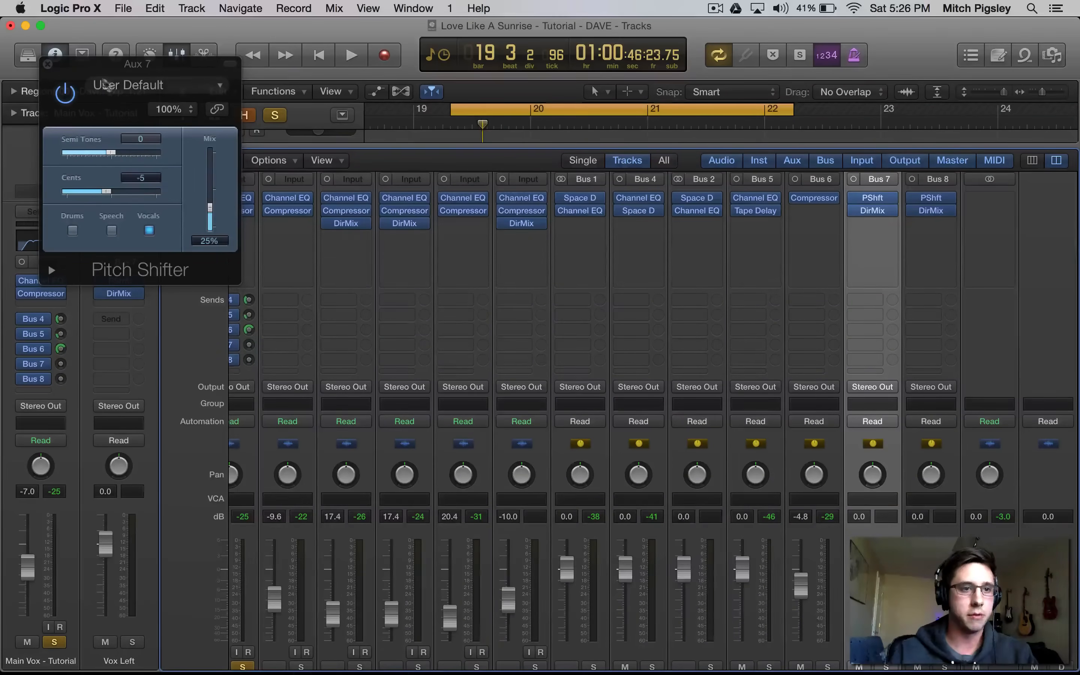
{"action": "left_click_drag", "start_coordinate": [87, 68], "coordinate": [280, 138]}
{"action": "left_click", "coordinate": [240, 136]}
Start playback and raise the Bus 7 send level on Main Vox - Tutorial.
{"action": "scroll", "coordinate": [706, 477], "scroll_direction": "left", "scroll_amount": 3}
{"action": "scroll", "coordinate": [706, 477], "scroll_direction": "left", "scroll_amount": 5}
{"action": "scroll", "coordinate": [584, 589], "scroll_direction": "down", "scroll_amount": 2}
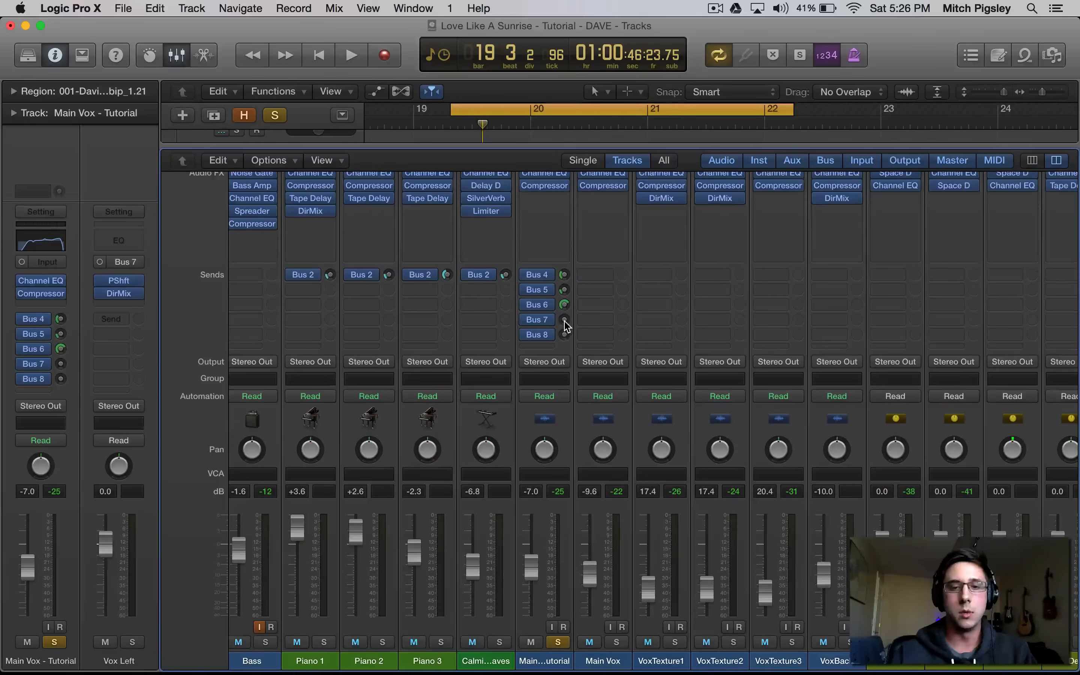
{"action": "key", "text": "space"}
{"action": "mouse_move", "coordinate": [564, 319]}
{"action": "left_mouse_down"}
{"action": "mouse_move", "coordinate": [564, 304]}
{"action": "mouse_move", "coordinate": [567, 327]}
{"action": "left_mouse_up"}
{"action": "key", "text": "XF86AudioRaiseVolume"}
Raise the Bus 8 send level on Main Vox - Tutorial while listening, and stop playback.
{"action": "double_click", "coordinate": [544, 335]}
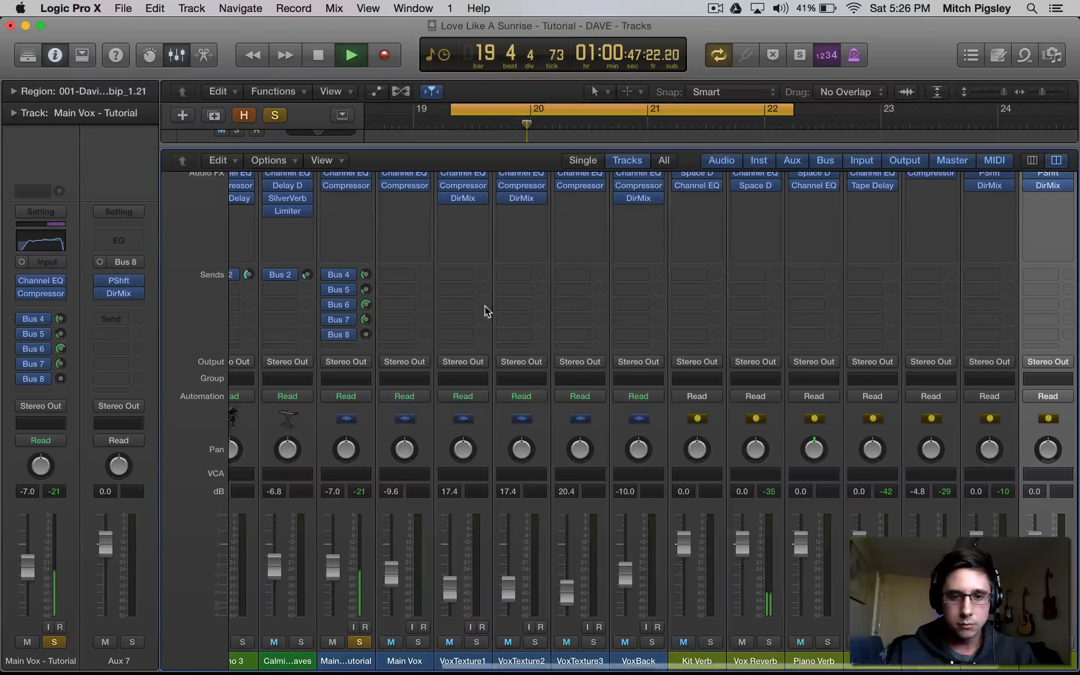
{"action": "left_click_drag", "start_coordinate": [367, 334], "coordinate": [367, 292]}
{"action": "left_click_drag", "start_coordinate": [342, 251], "coordinate": [333, 224]}
{"action": "key", "text": "space"}
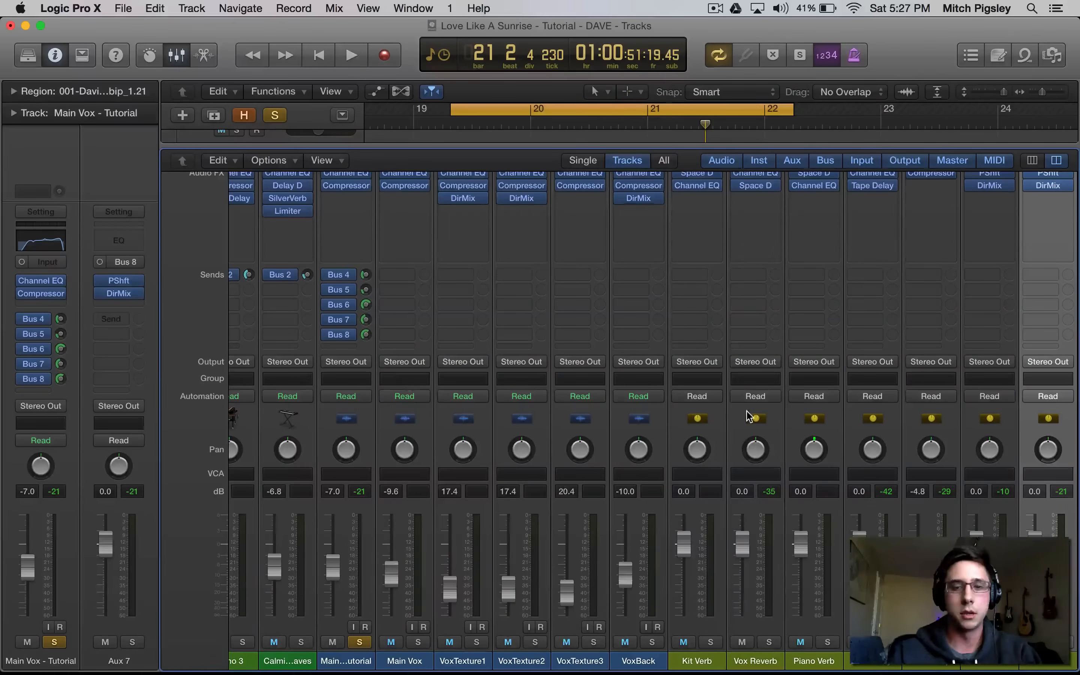
Play the soloed vocal again and rebalance its Bus 7 and Bus 8 send levels by ear.
{"action": "scroll", "coordinate": [748, 417], "scroll_direction": "up", "scroll_amount": 2}
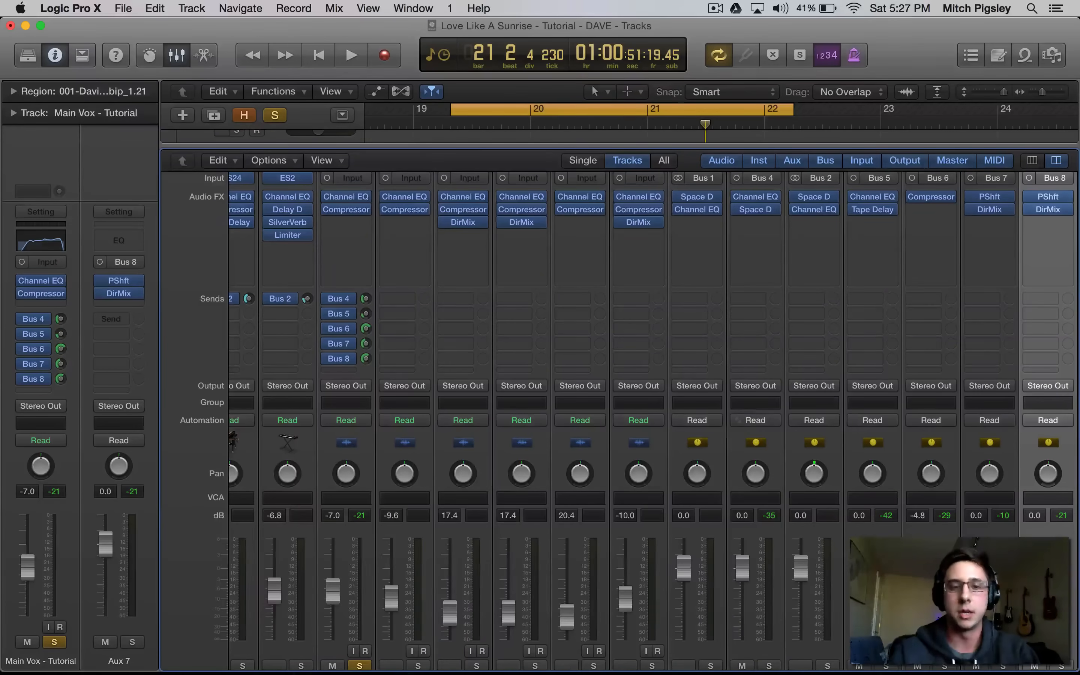
{"action": "key", "text": "space"}
{"action": "left_click_drag", "start_coordinate": [366, 353], "coordinate": [377, 405]}
{"action": "left_click", "coordinate": [368, 359]}
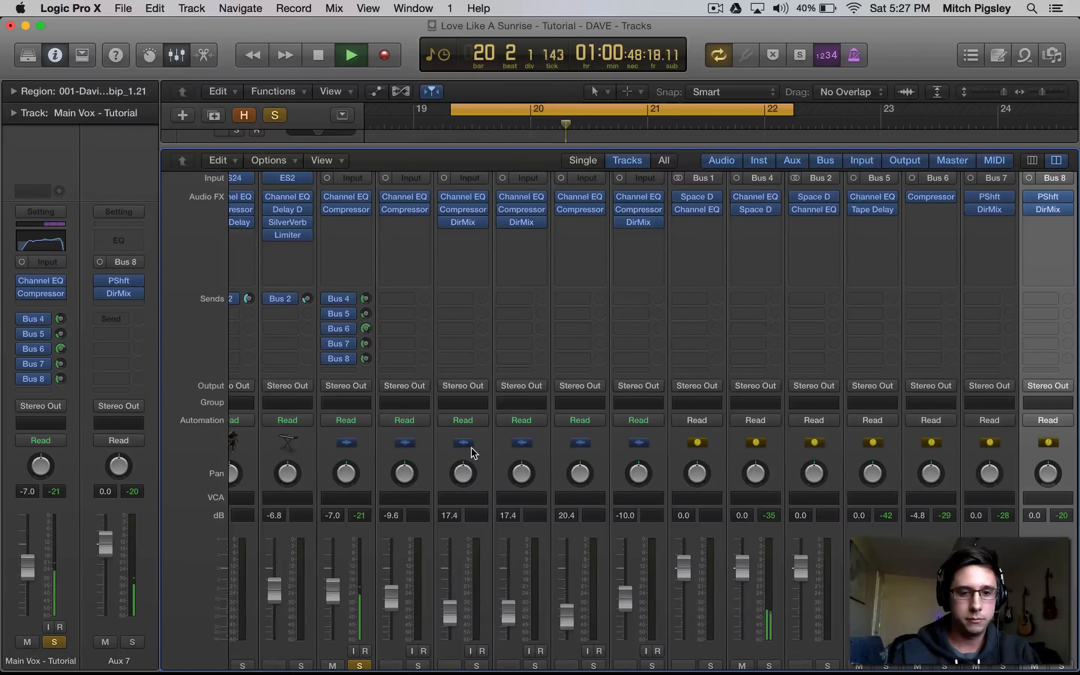
{"action": "key", "text": "space"}
Rename the Bus 8 aux channel as Vox Right.
{"action": "scroll", "coordinate": [747, 381], "scroll_direction": "down", "scroll_amount": 2}
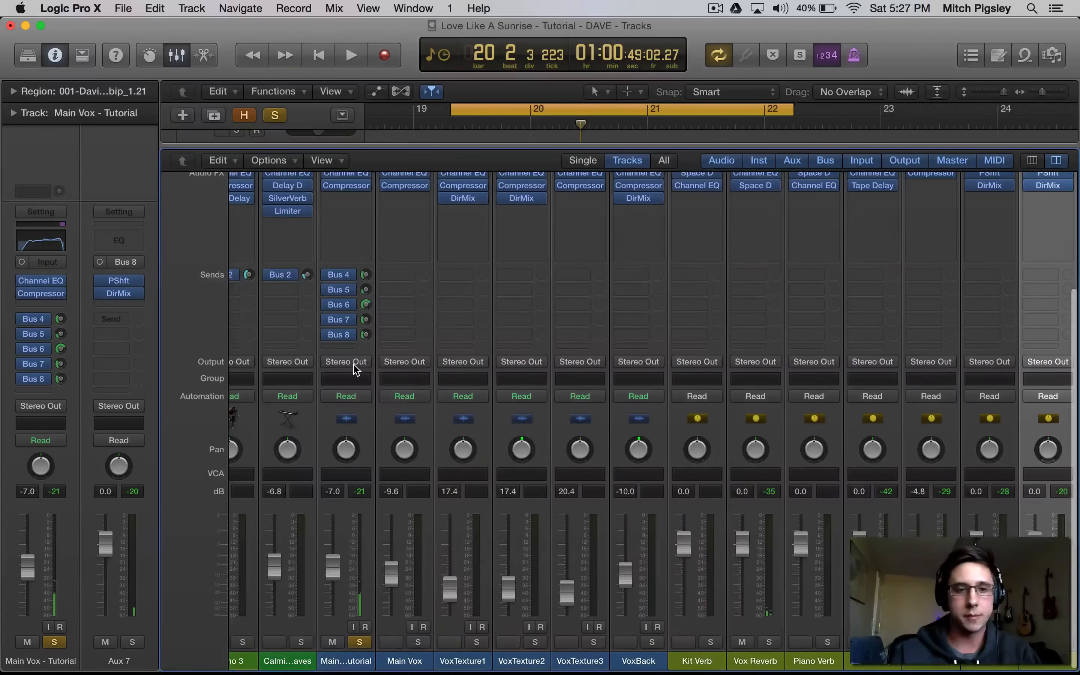
{"action": "scroll", "coordinate": [353, 365], "scroll_direction": "right", "scroll_amount": 3}
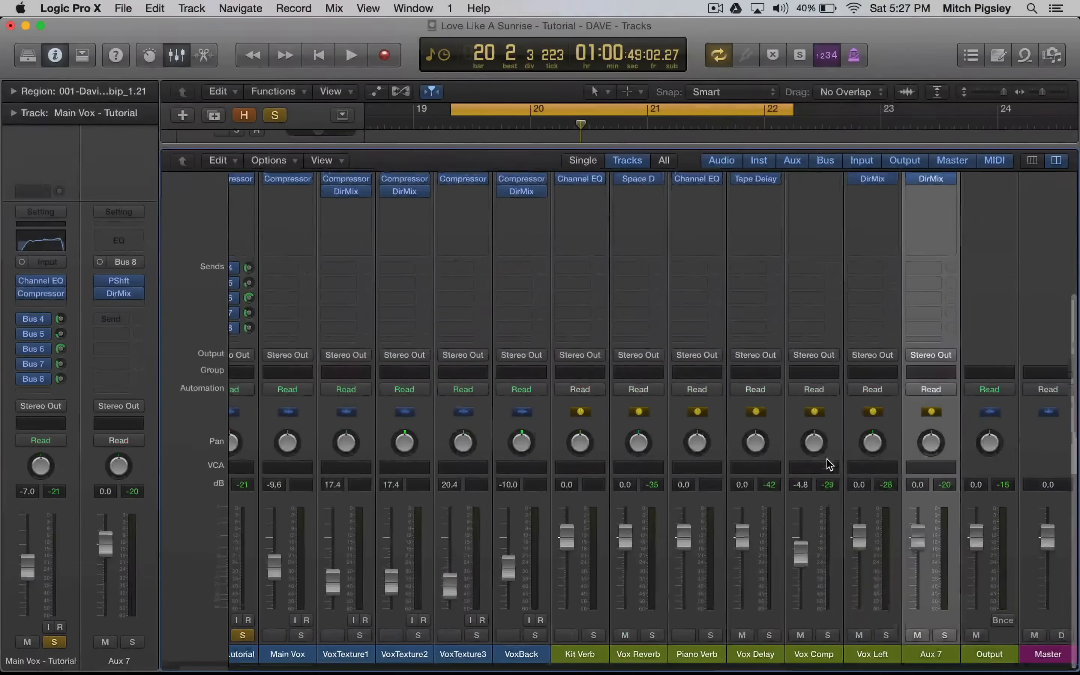
{"action": "type", "text": "Vox Right"}
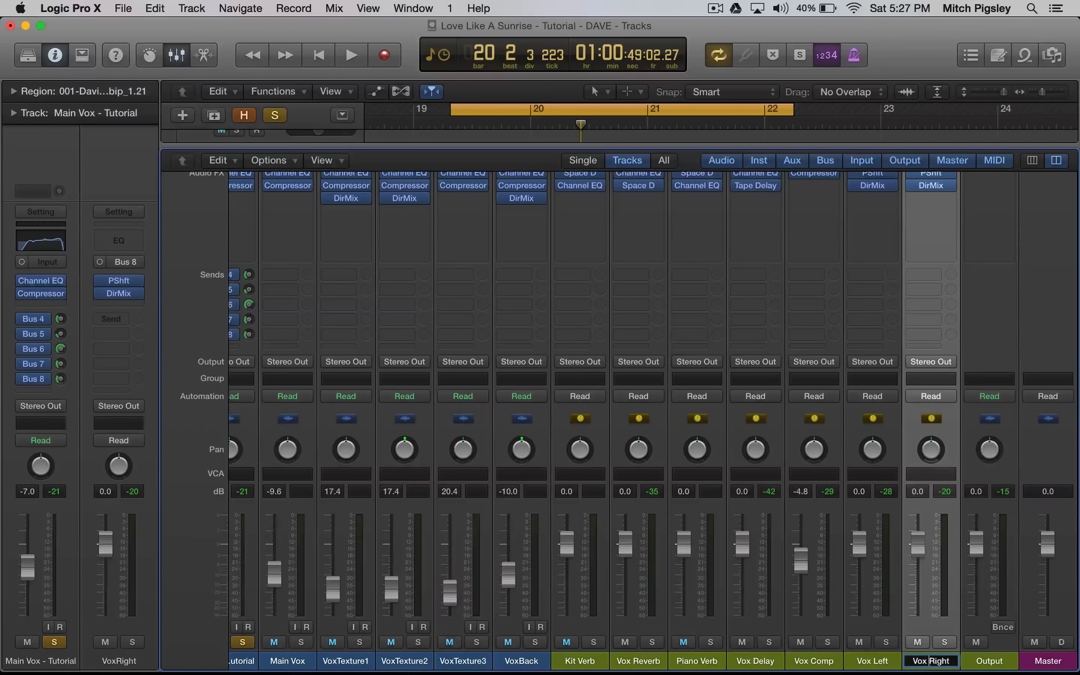
{"action": "key", "text": "Return"}
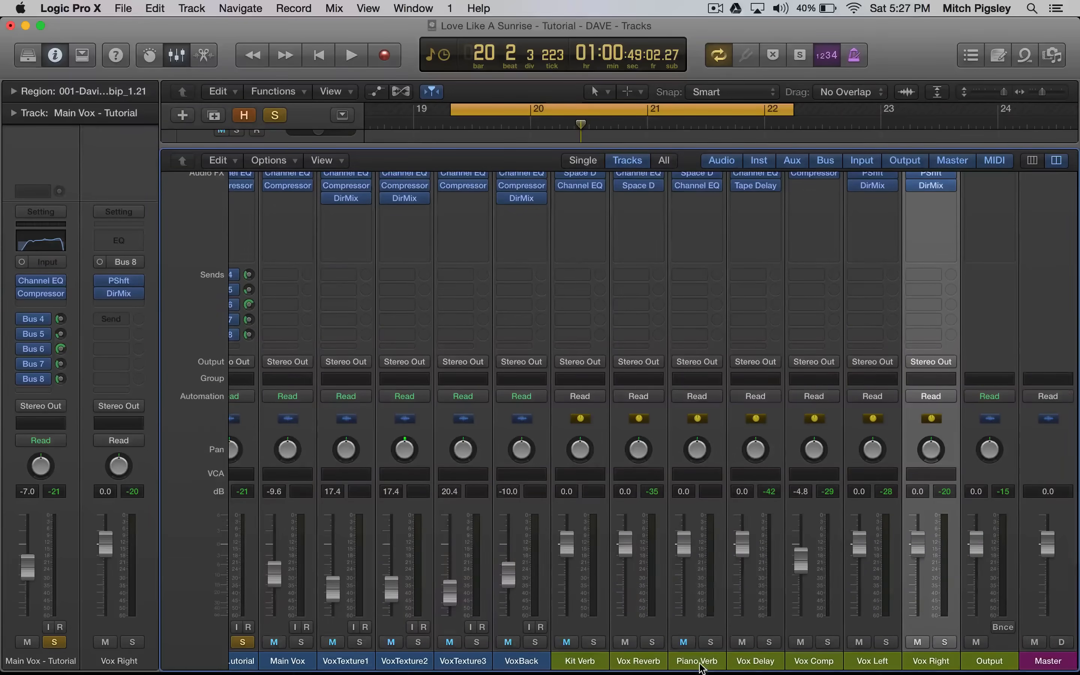
Route the outputs of Vox Delay, Vox Comp, Vox Left and Vox Right together to Bus 9.
{"action": "left_click", "coordinate": [760, 664]}
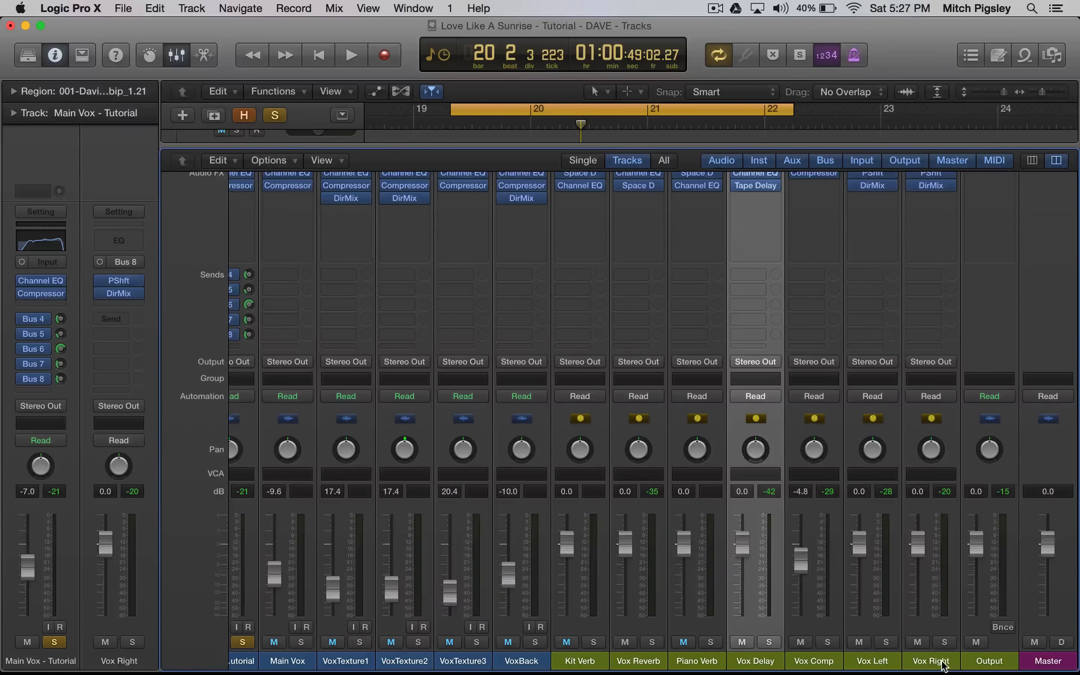
{"action": "left_click", "coordinate": [943, 665], "text": "shift"}
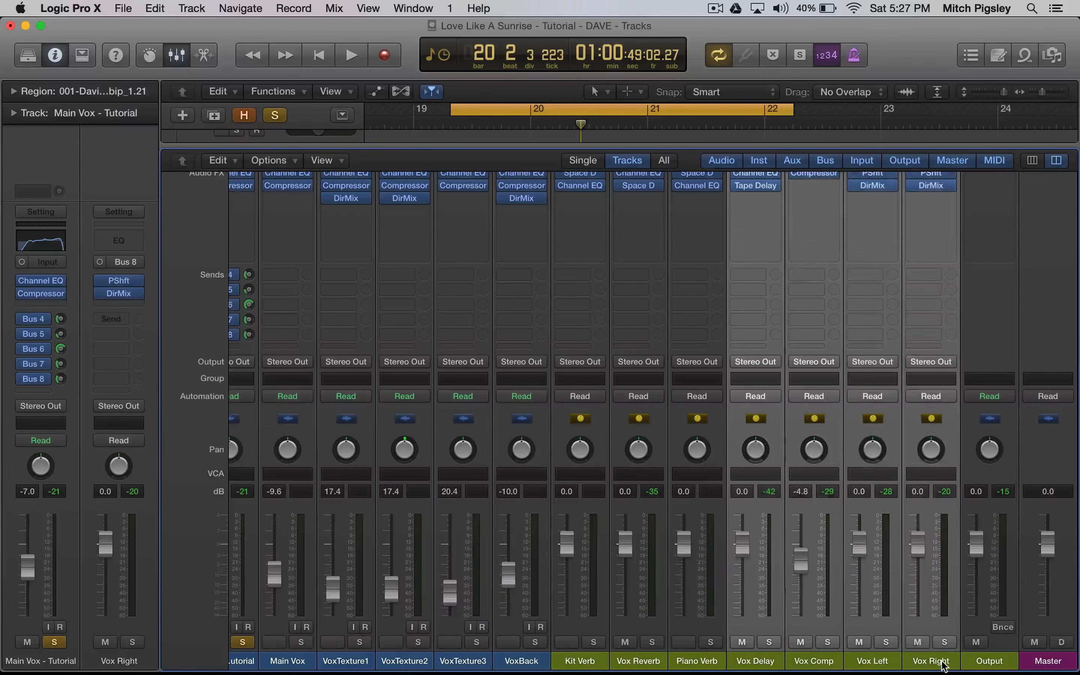
{"action": "left_click", "coordinate": [767, 362]}
{"action": "mouse_move", "coordinate": [785, 403]}
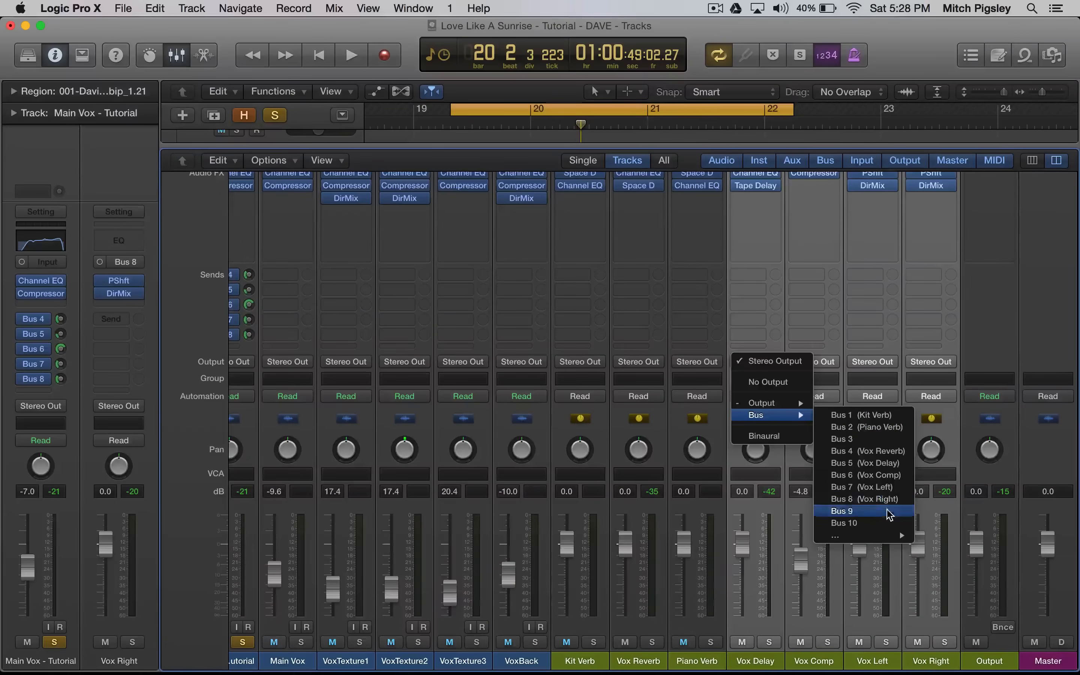
{"action": "left_click", "coordinate": [887, 510]}
Route the output of the Vox Reverb channel to Bus 9.
{"action": "left_click", "coordinate": [648, 367]}
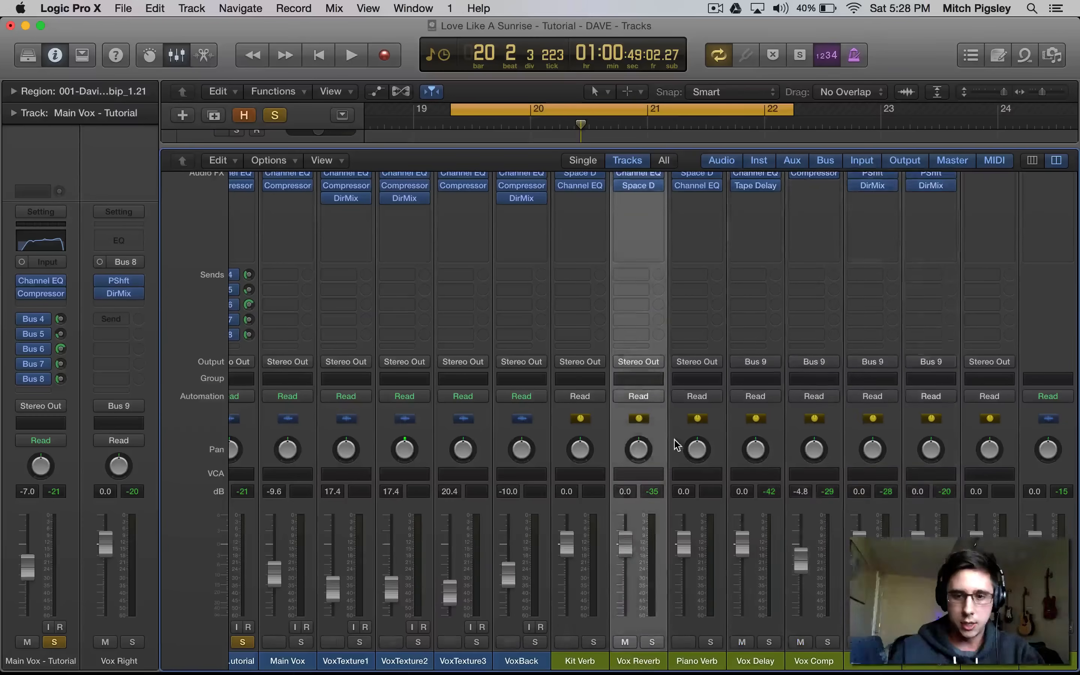
{"action": "left_click", "coordinate": [648, 366]}
{"action": "mouse_move", "coordinate": [668, 413]}
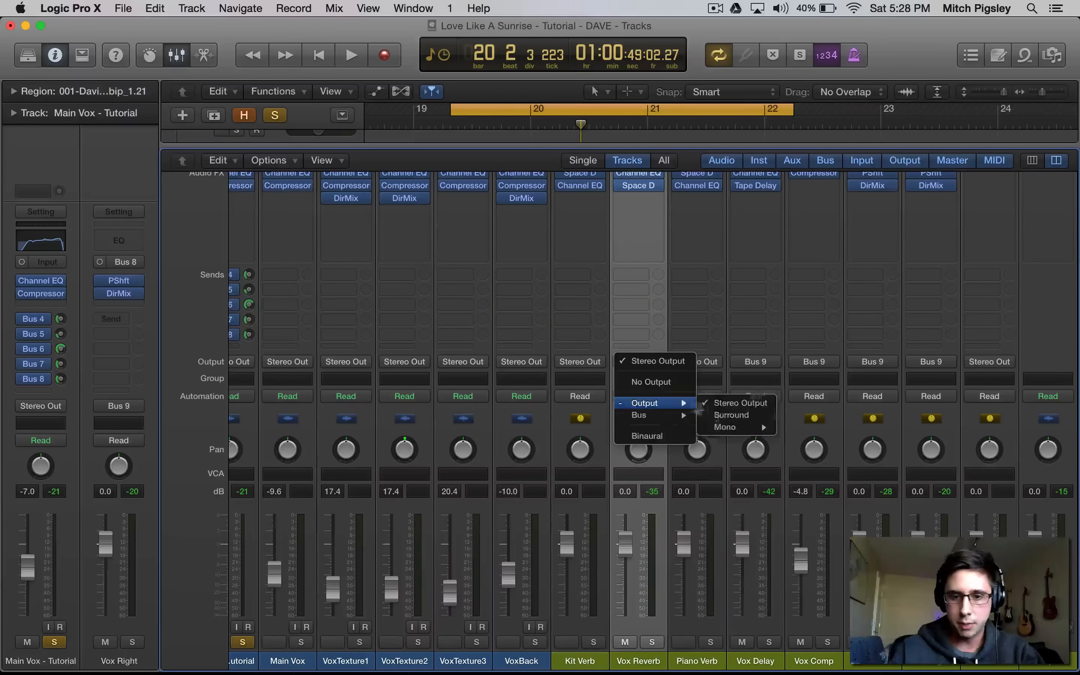
{"action": "left_click", "coordinate": [758, 511]}
Route the output of the Main Vox - Tutorial channel to Bus 9.
{"action": "scroll", "coordinate": [526, 498], "scroll_direction": "left", "scroll_amount": 2}
{"action": "scroll", "coordinate": [526, 498], "scroll_direction": "left", "scroll_amount": 2}
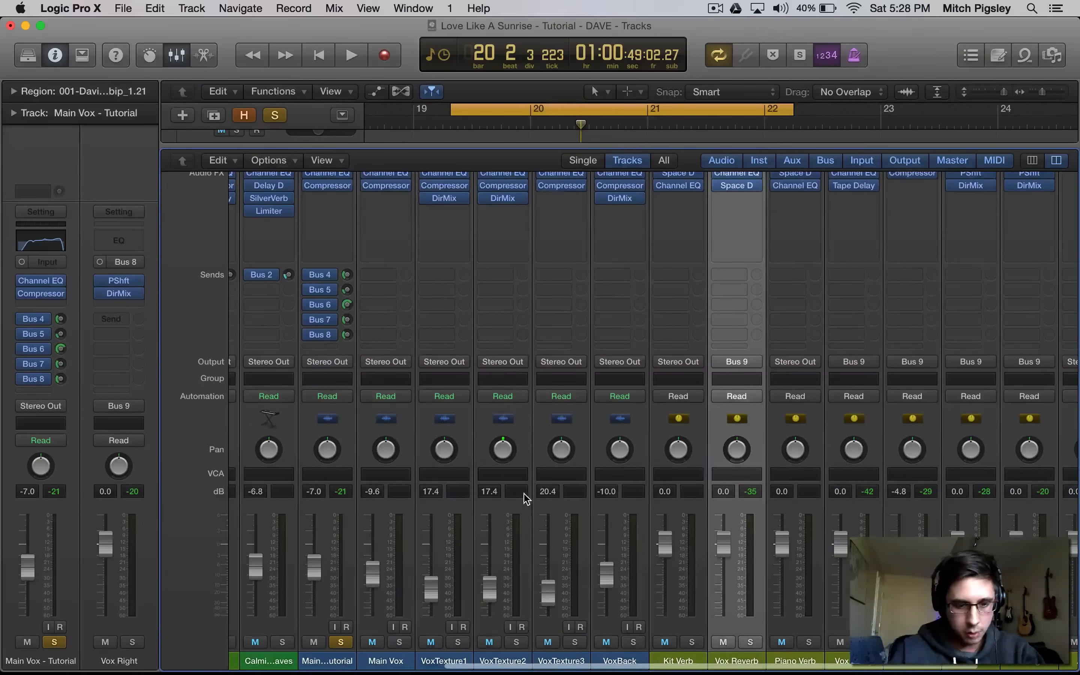
{"action": "left_click", "coordinate": [343, 656]}
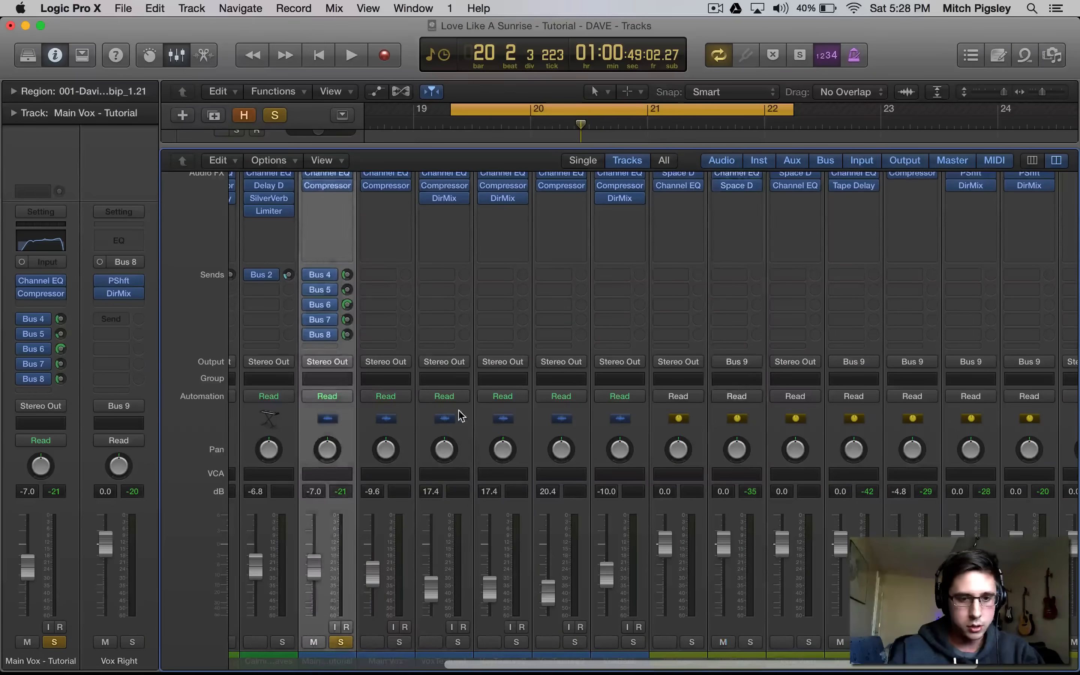
{"action": "left_click", "coordinate": [345, 364]}
{"action": "mouse_move", "coordinate": [352, 415]}
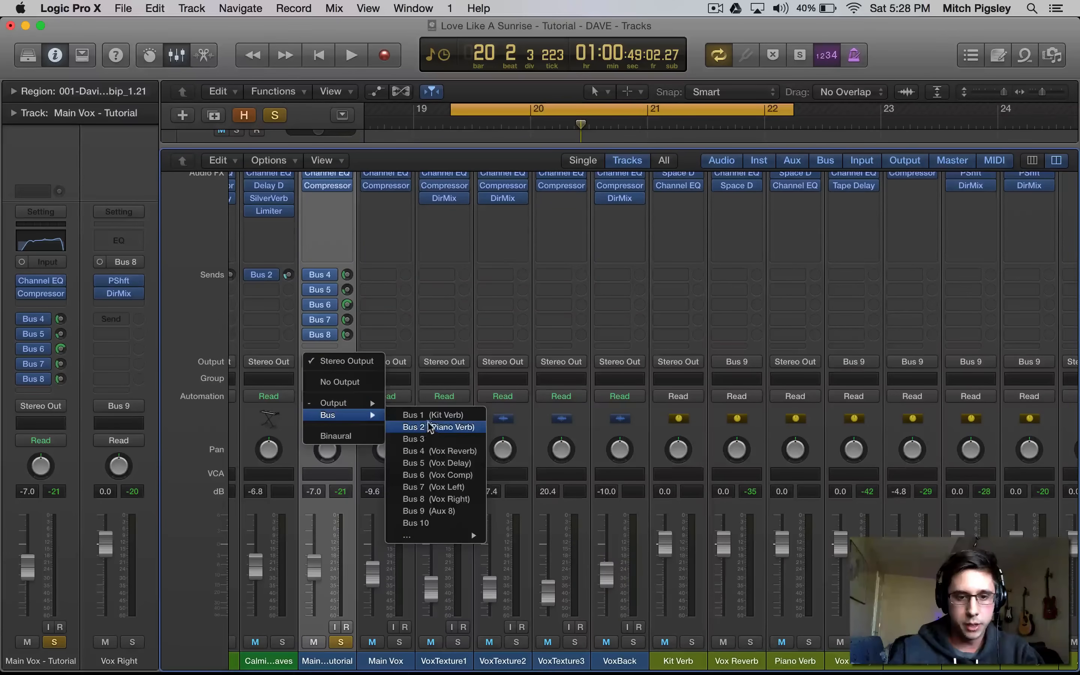
{"action": "left_click", "coordinate": [428, 511]}
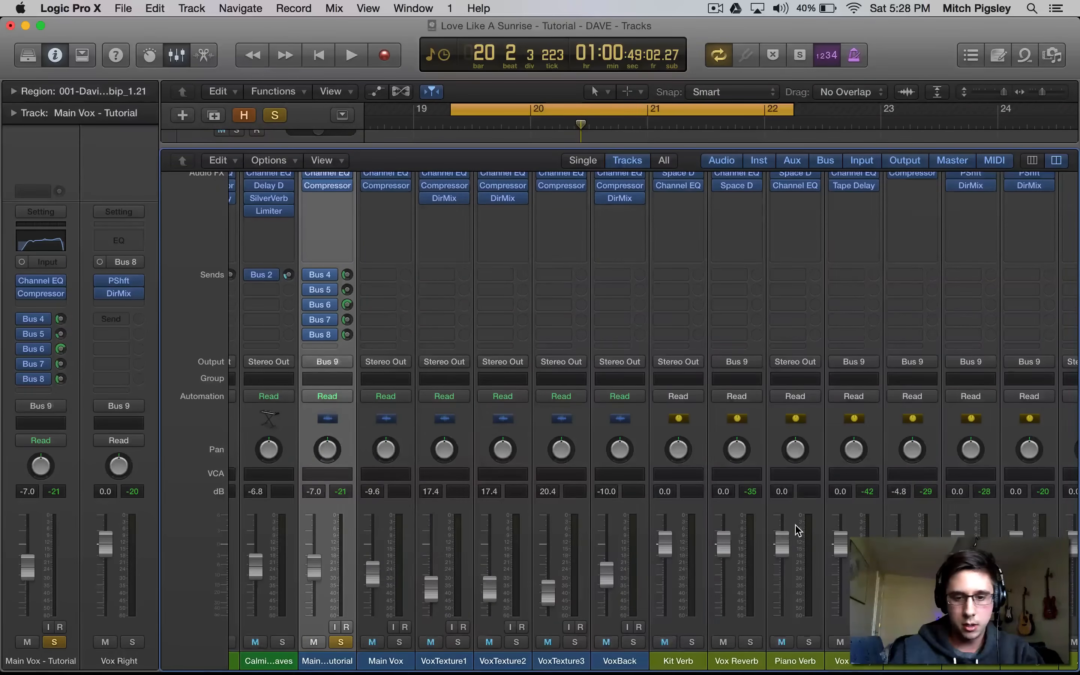
Rename the Bus 9 aux channel as Vox.
{"action": "scroll", "coordinate": [798, 529], "scroll_direction": "right", "scroll_amount": 5}
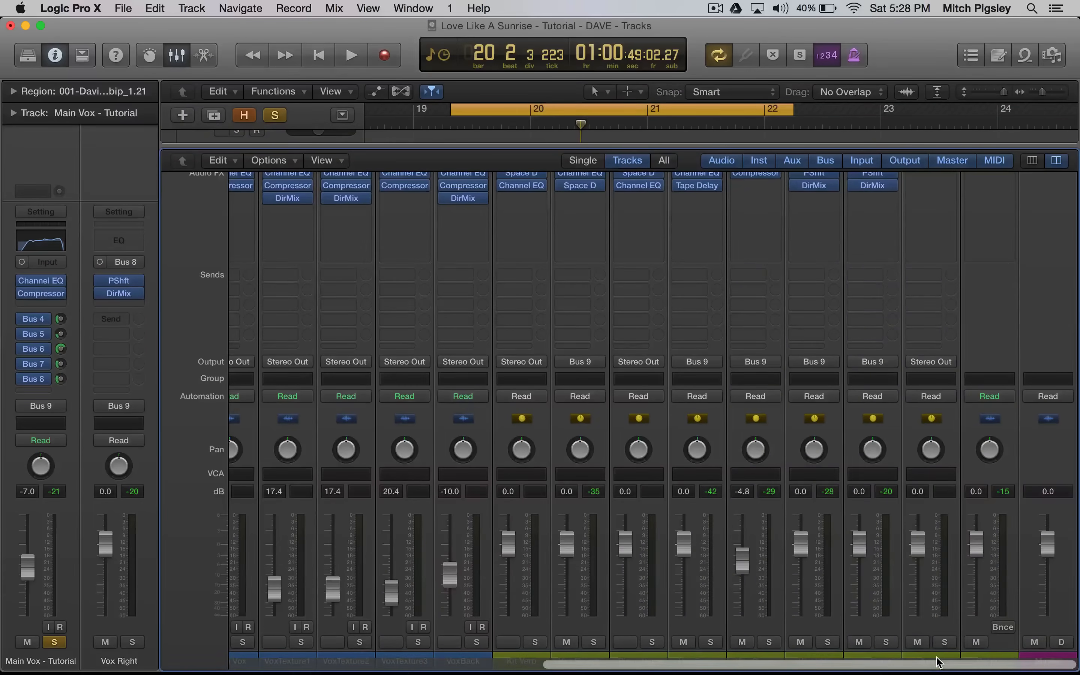
{"action": "left_click", "coordinate": [936, 660]}
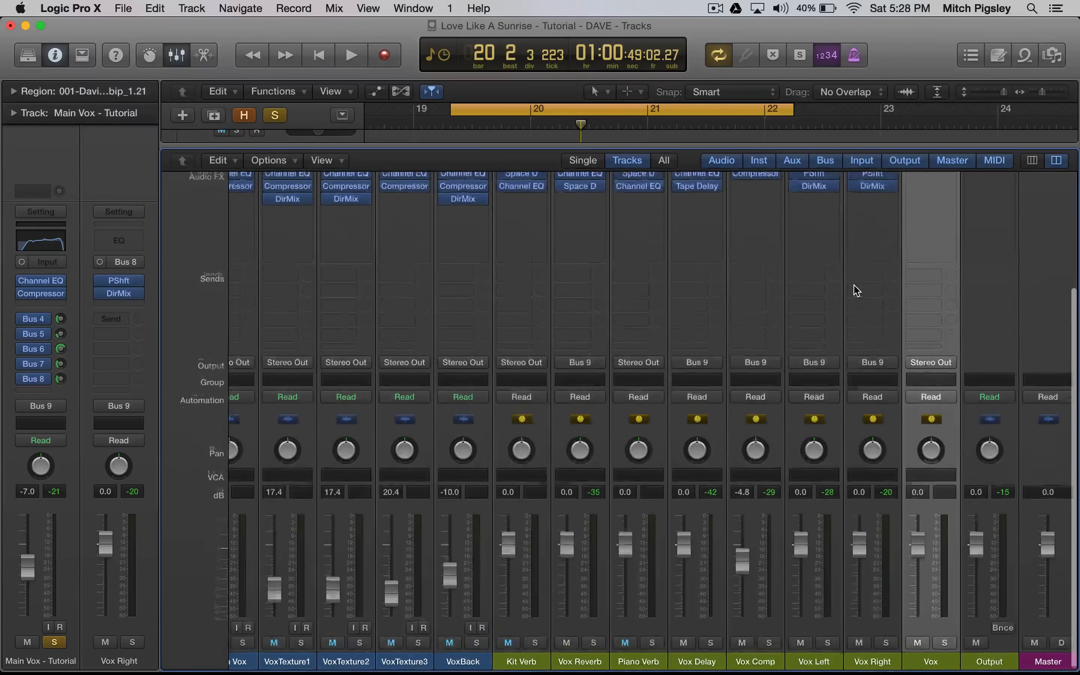
{"action": "scroll", "coordinate": [854, 285], "scroll_direction": "up", "scroll_amount": 5}
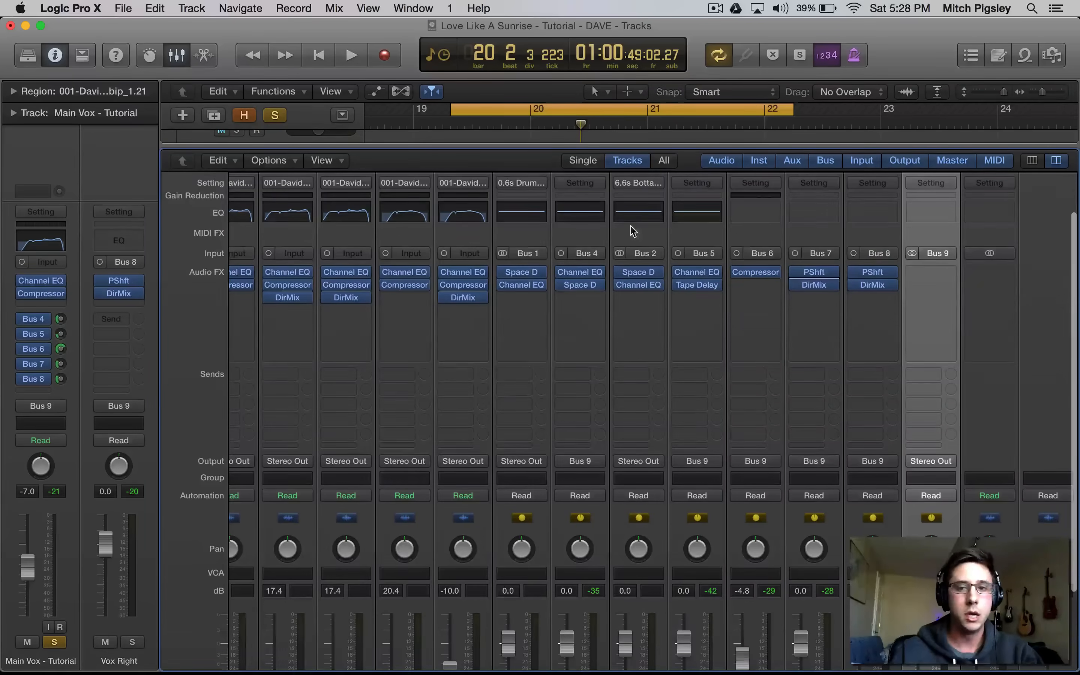
{"action": "scroll", "coordinate": [772, 241], "scroll_direction": "up", "scroll_amount": 2}
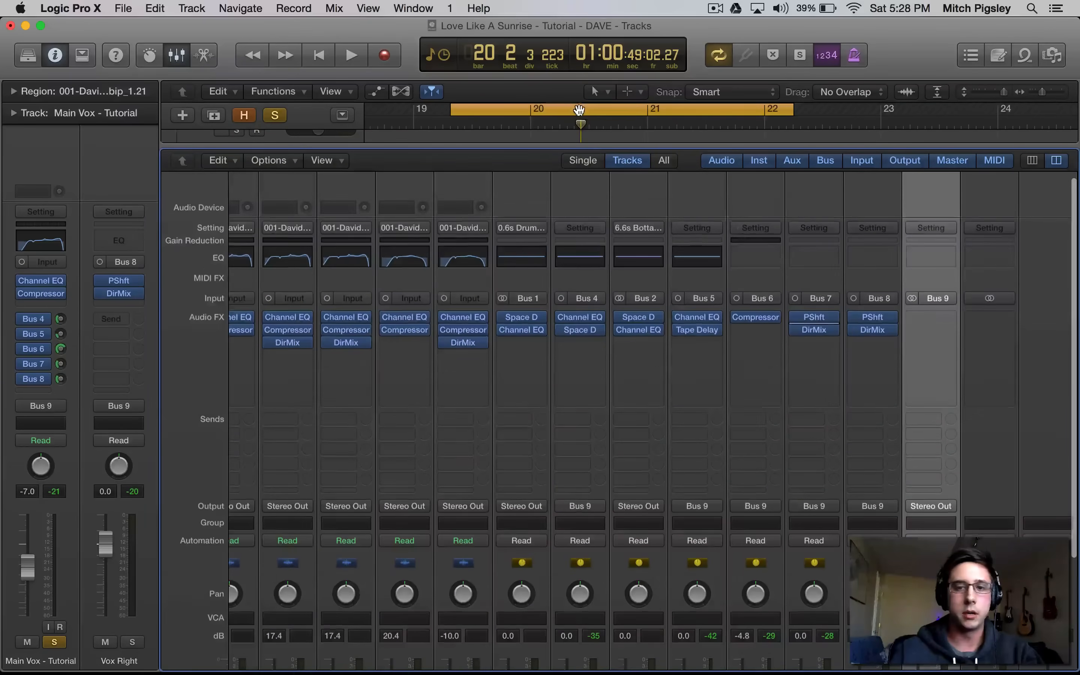
View the whole arrangement without the mixer, play the soloed vocal briefly, and bring the mixer back.
{"action": "key", "text": "x"}
{"action": "key", "text": "z"}
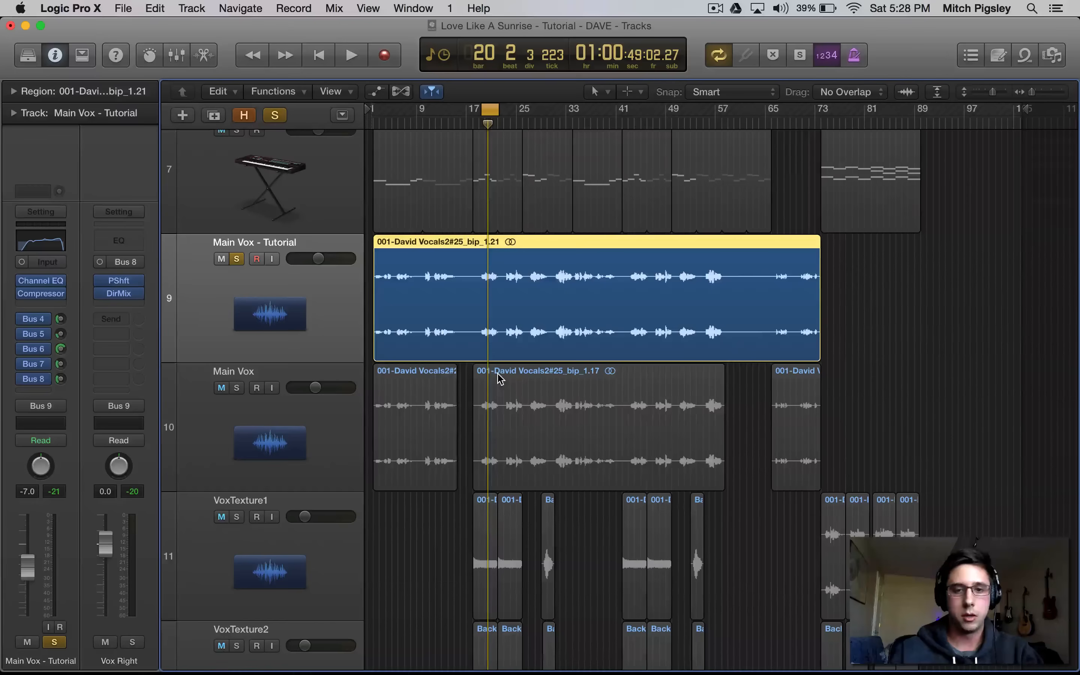
{"action": "key", "text": "space"}
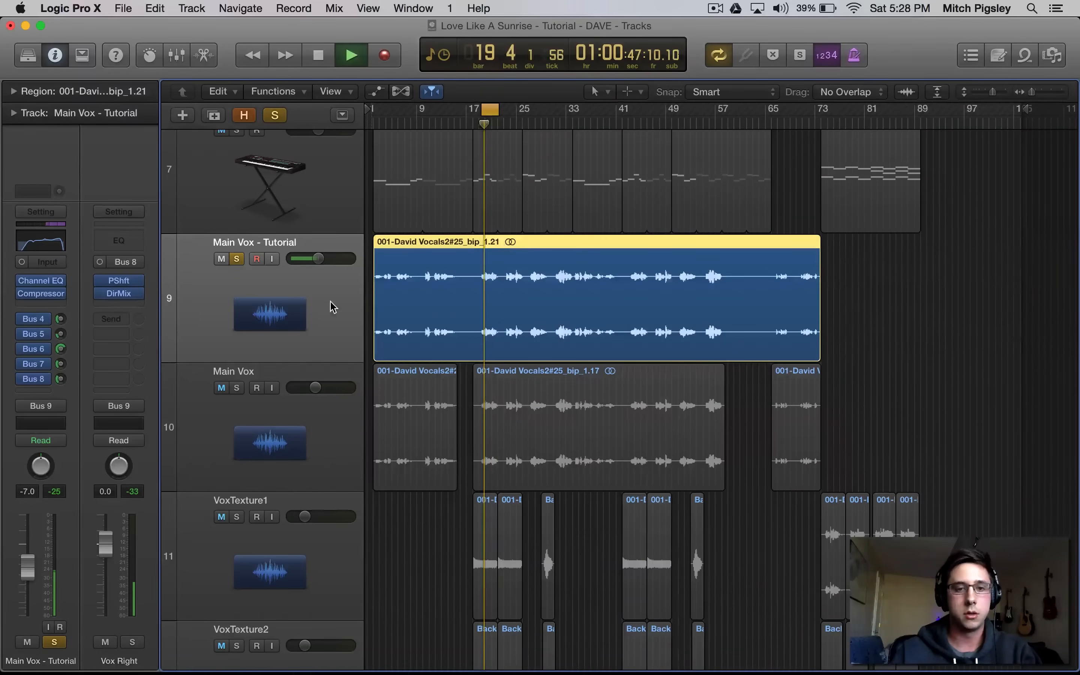
{"action": "key", "text": "space"}
{"action": "key", "text": "x"}
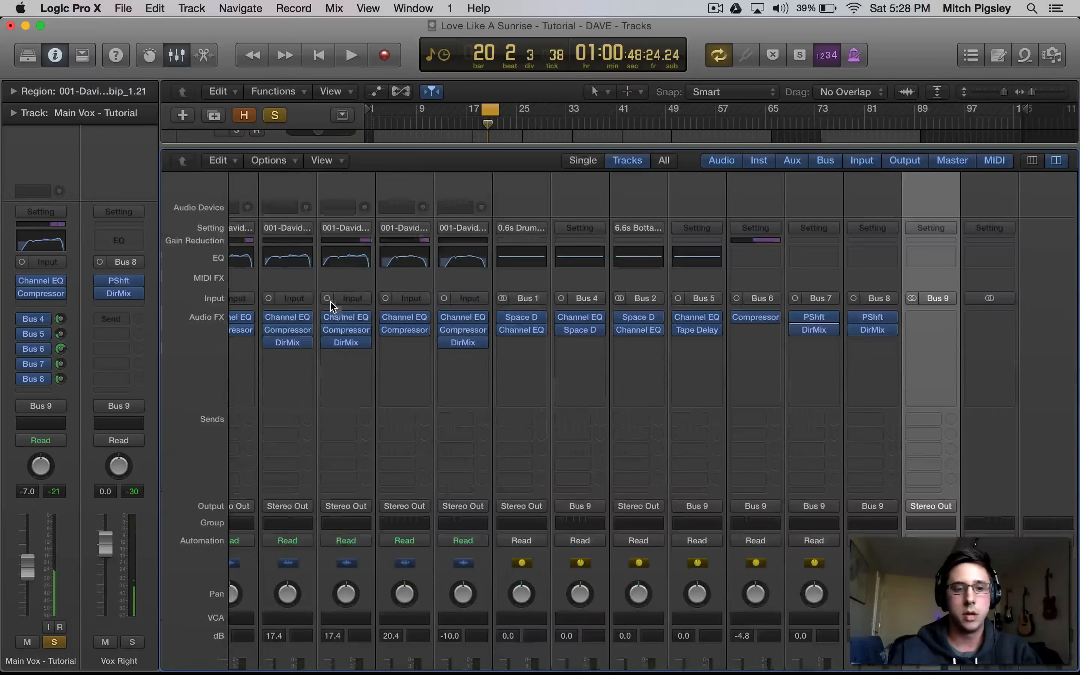
Lower the Vox submix fader to -2.8 dB while the vocal plays, and stop playback.
{"action": "scroll", "coordinate": [811, 567], "scroll_direction": "down", "scroll_amount": 5}
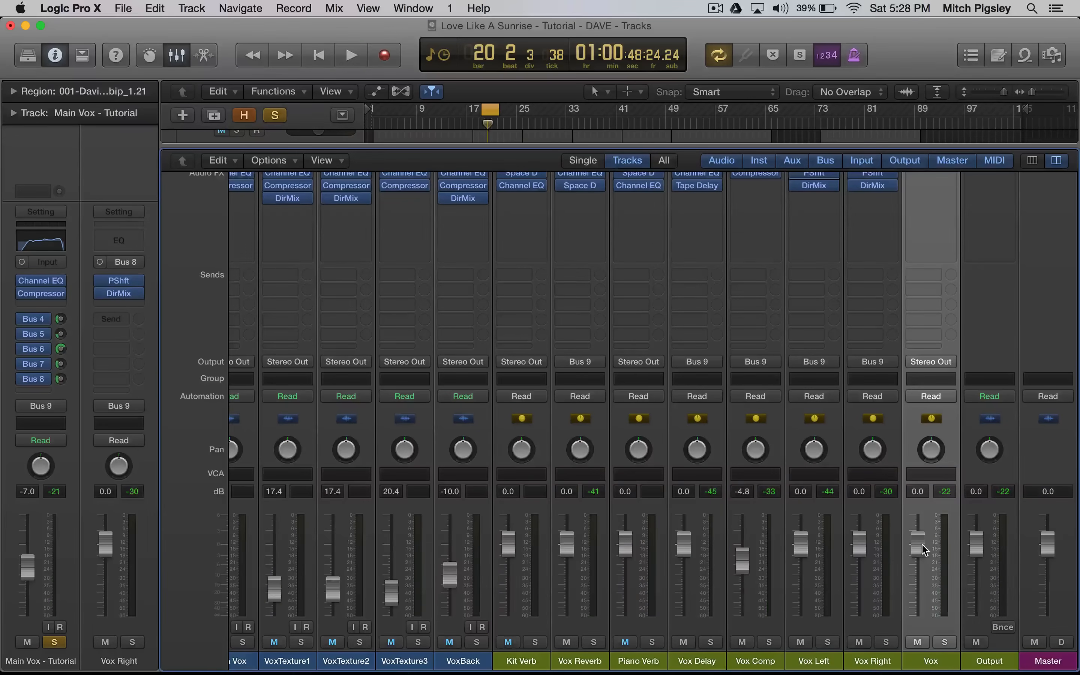
{"action": "key", "text": "space"}
{"action": "mouse_move", "coordinate": [923, 550]}
{"action": "left_mouse_down"}
{"action": "mouse_move", "coordinate": [923, 587]}
{"action": "mouse_move", "coordinate": [922, 543]}
{"action": "mouse_move", "coordinate": [920, 552]}
{"action": "left_mouse_up"}
{"action": "key", "text": "space"}
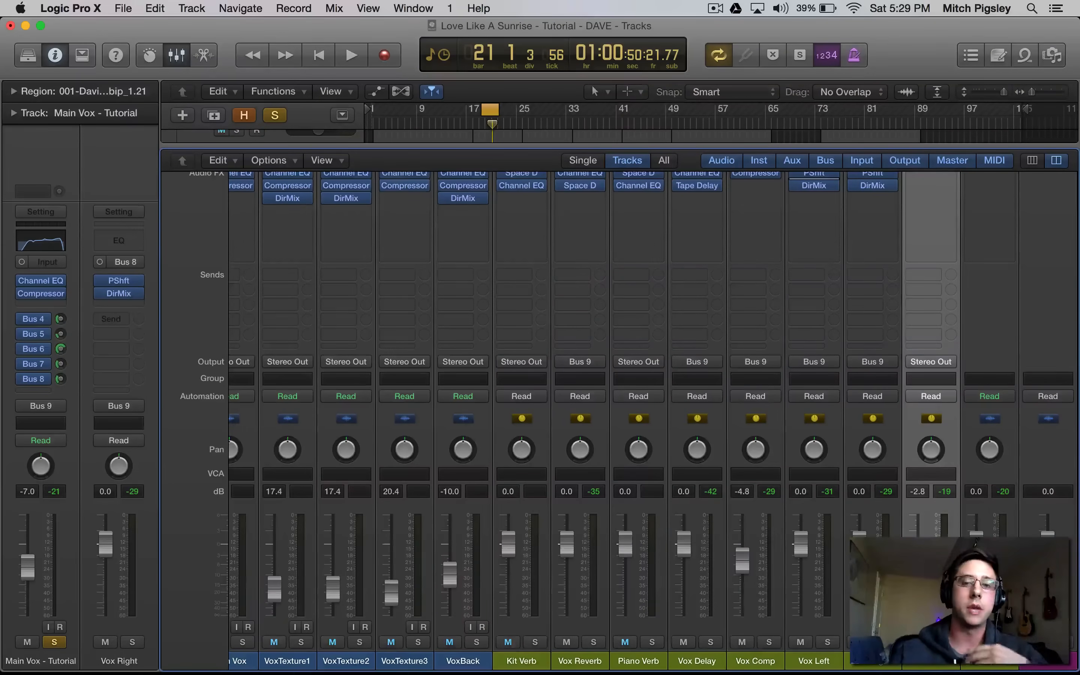
Switch to the presentation slide showing the vocal signal-flow diagram.
{"action": "key", "text": "ctrl+Left"}
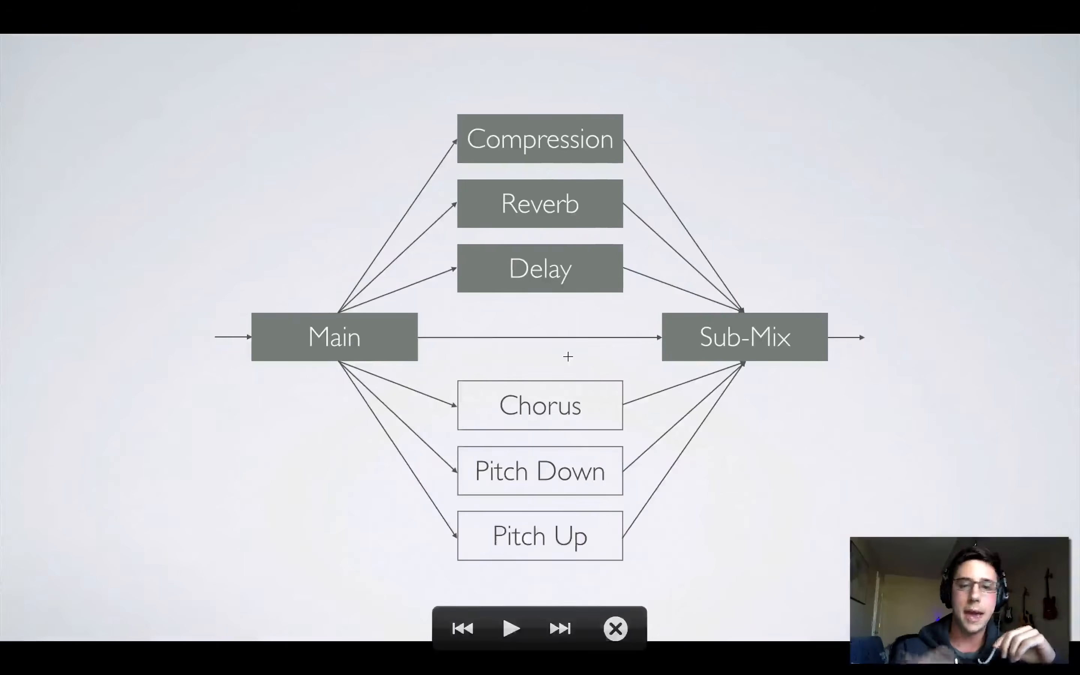